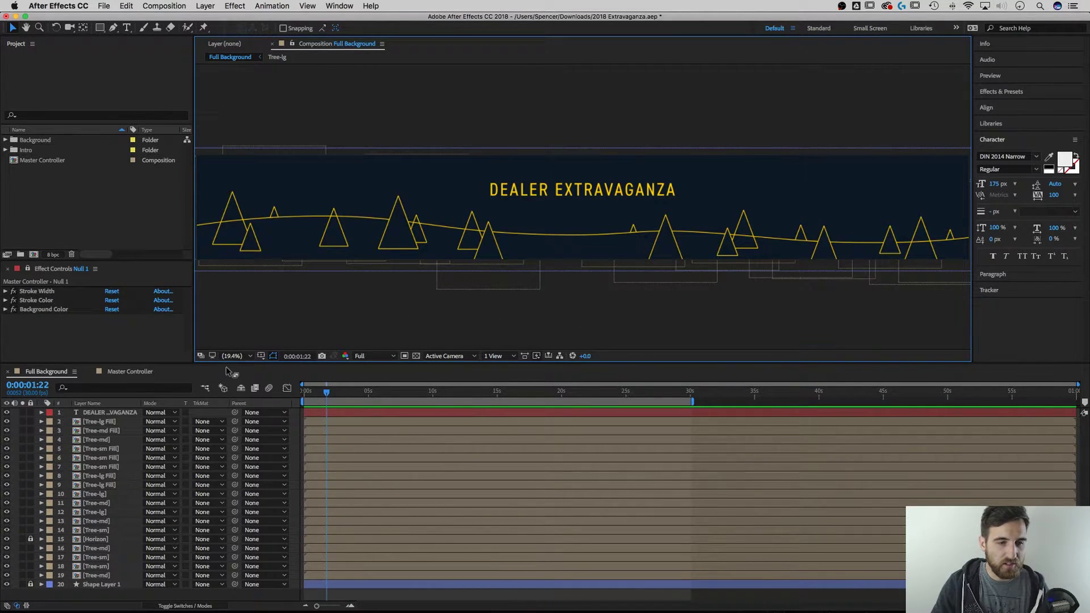
# Raise the timeline divider, then select the Tree-lg, Tree-md and DEALER EXTRAVAGANZA title layers to identify them.
pyautogui.moveTo(230, 364); pyautogui.dragTo(236, 340)
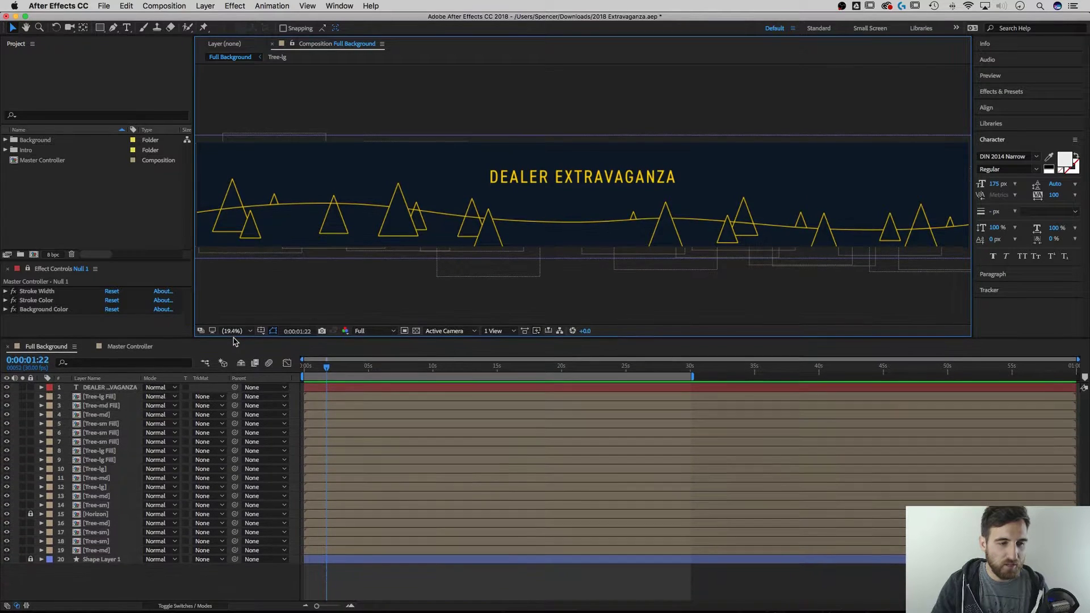
pyautogui.click(113, 396)
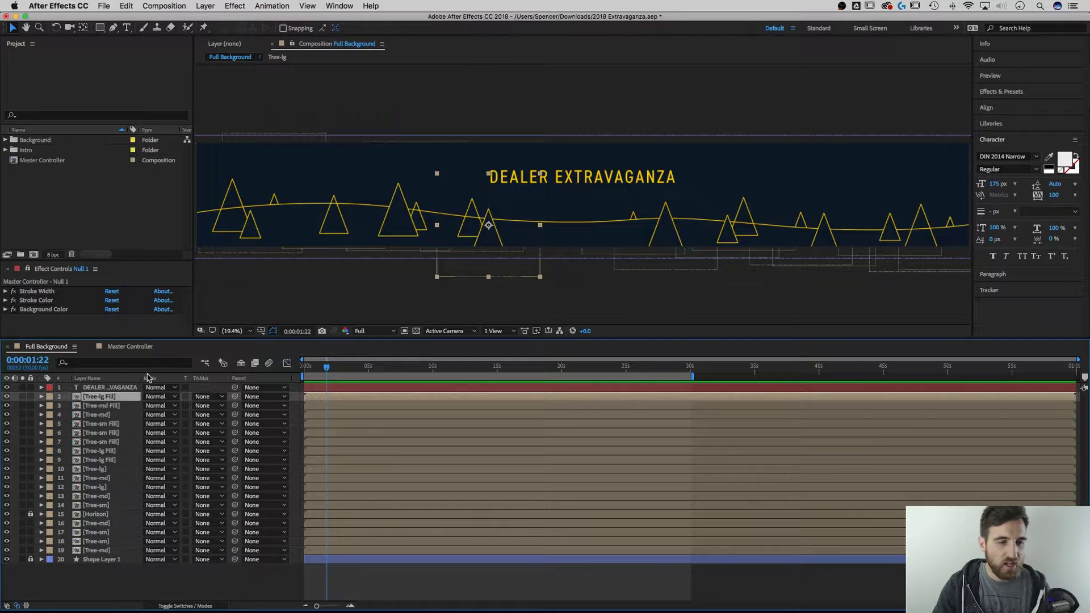
pyautogui.click(111, 406)
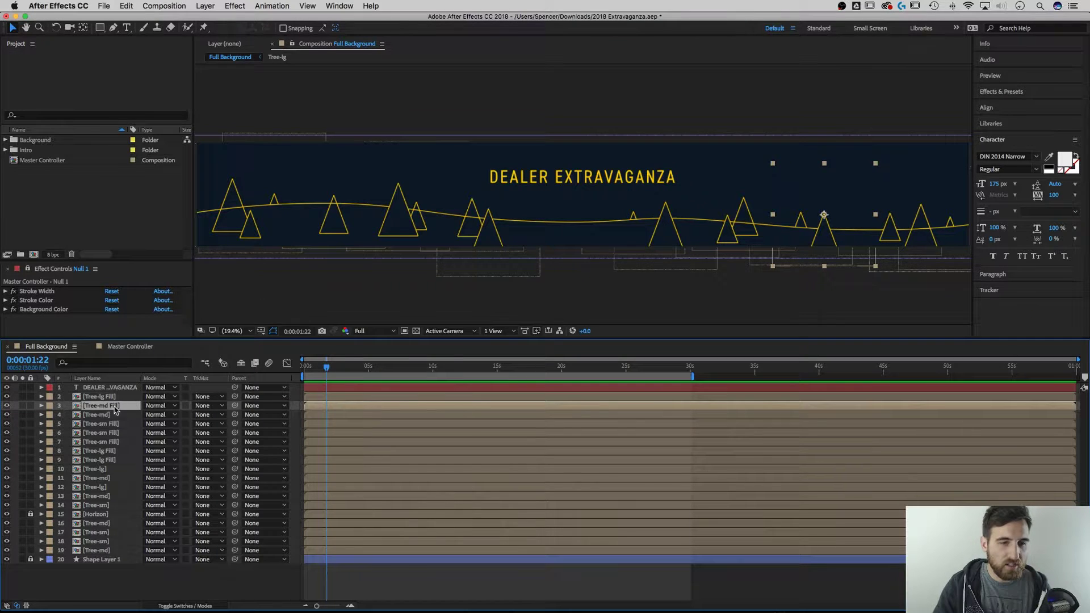
pyautogui.click(395, 217)
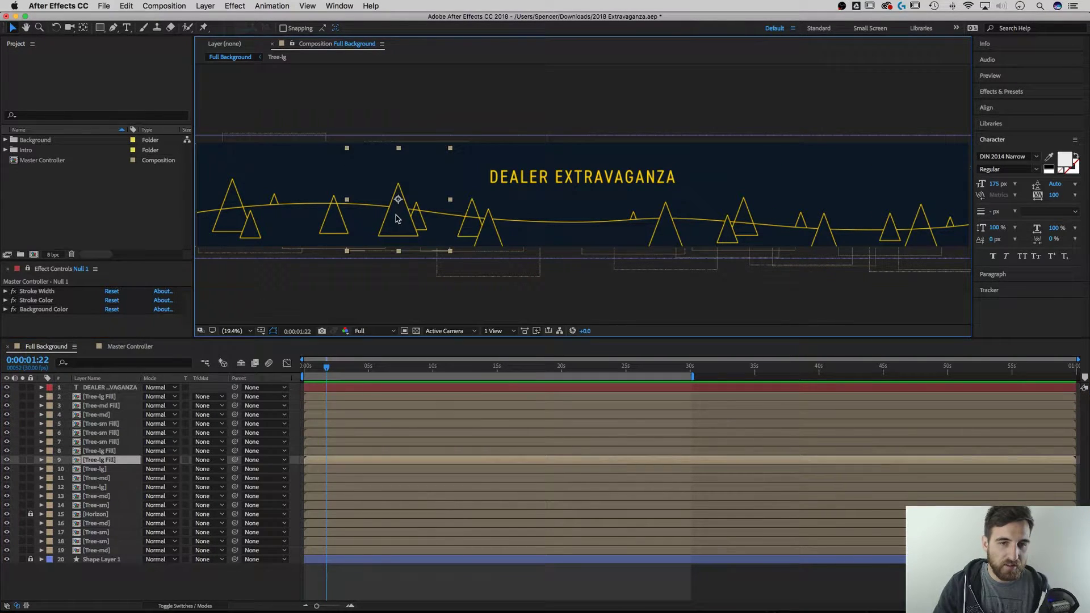
pyautogui.click(409, 298)
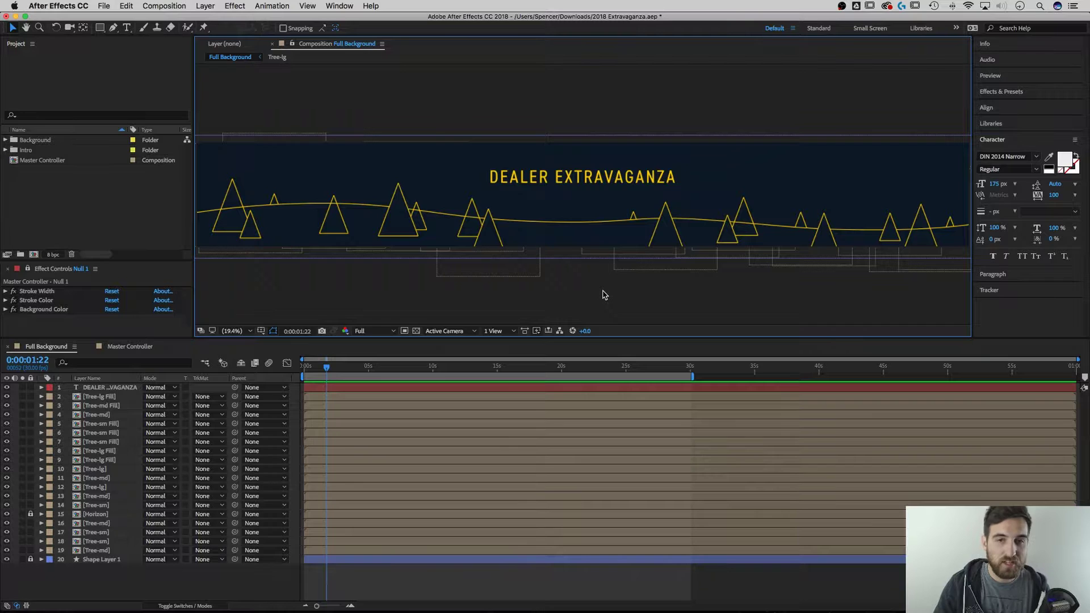
pyautogui.click(579, 183)
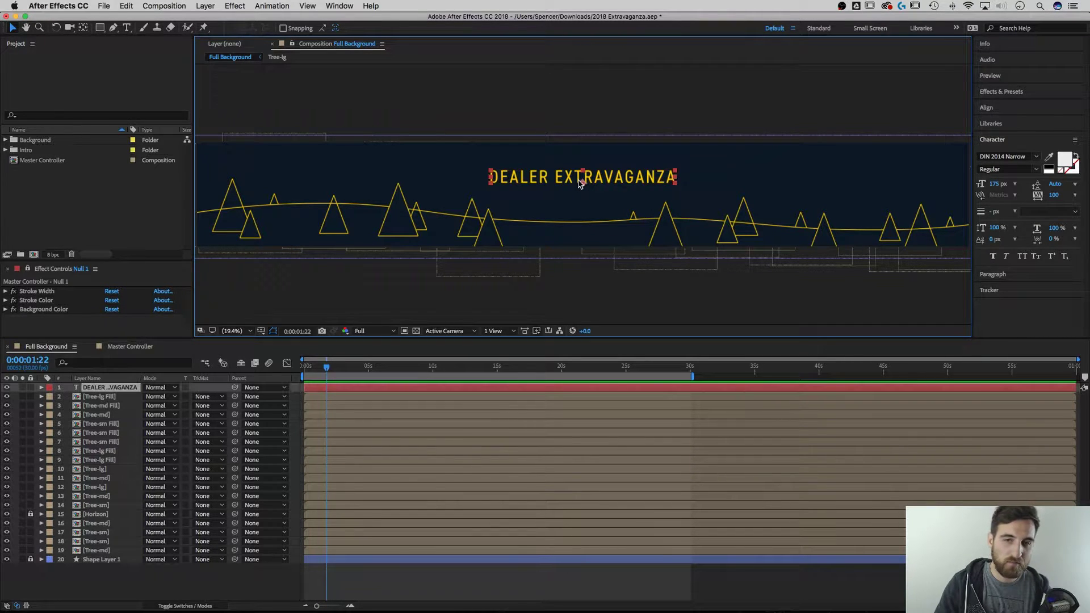
pyautogui.click(617, 129)
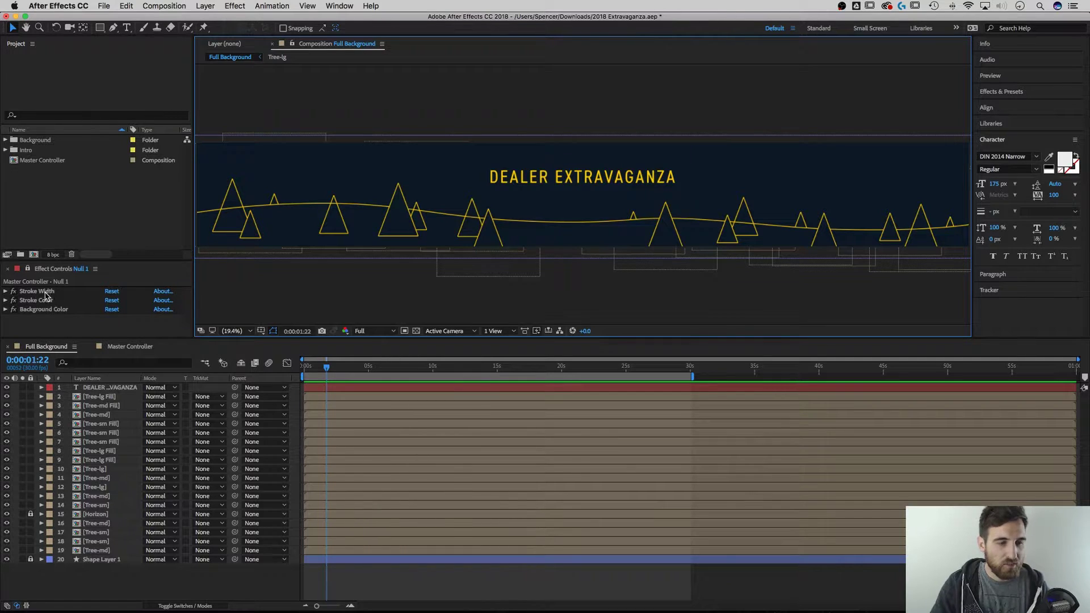
# Switch to the Master Controller composition and look through Null 1's effects and the Effect menu without adding anything.
pyautogui.click(130, 347)
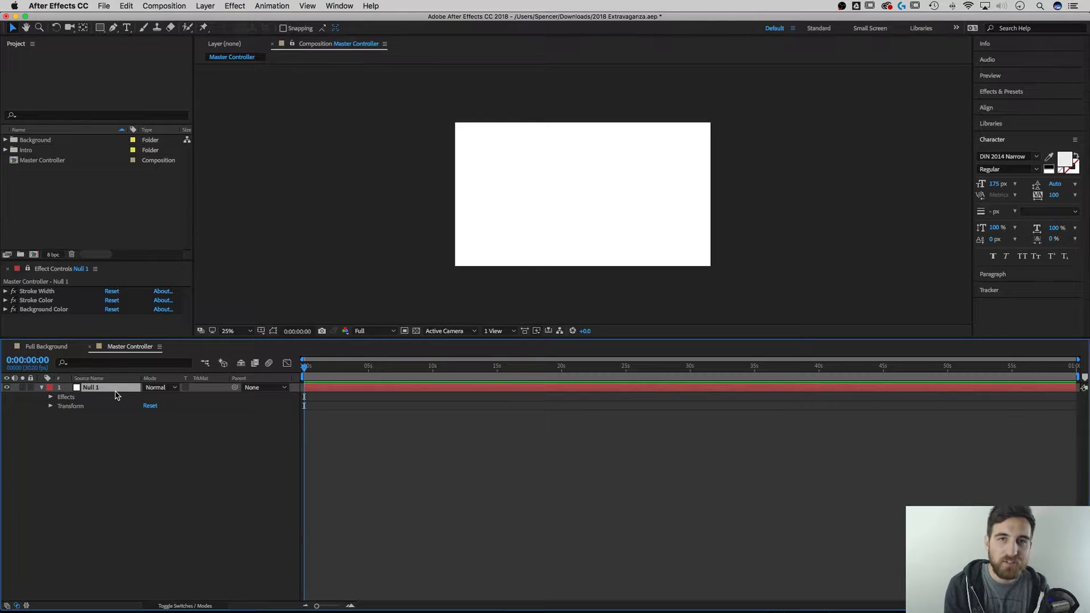
pyautogui.click(50, 398)
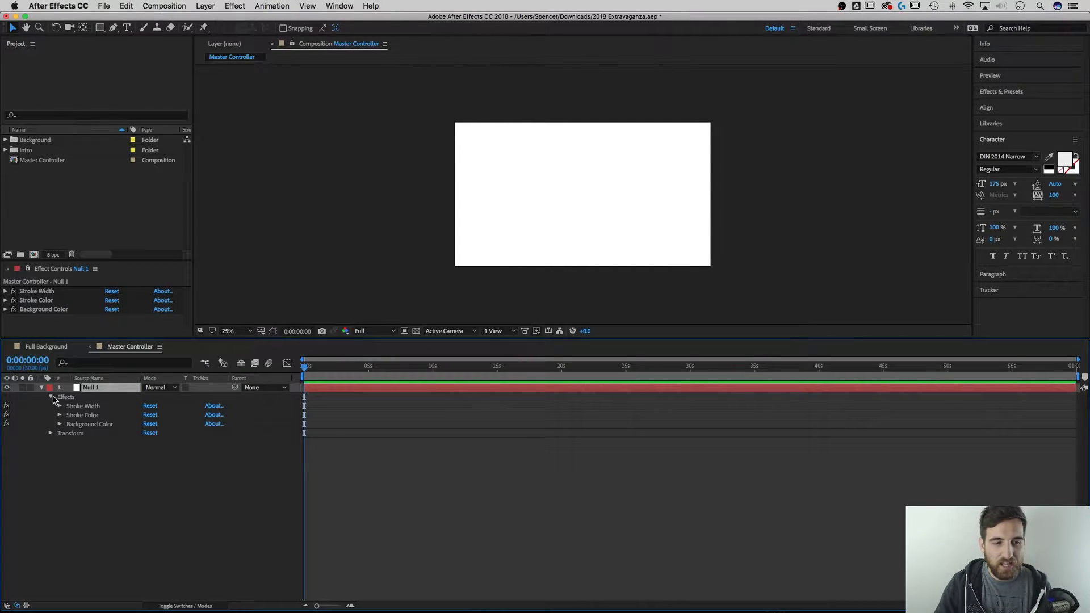
pyautogui.click(51, 398)
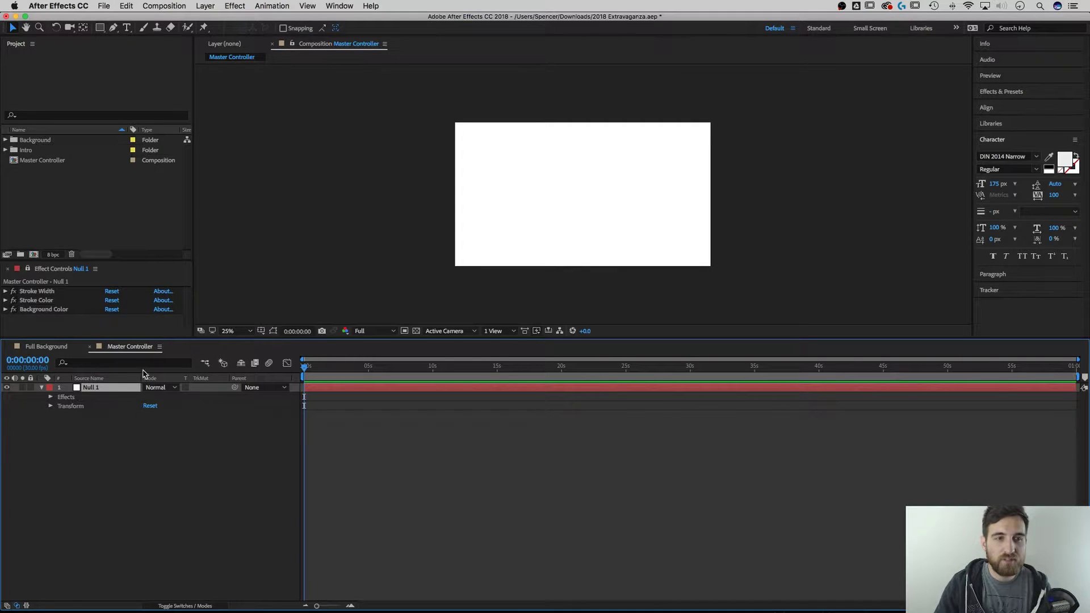
pyautogui.click(235, 7)
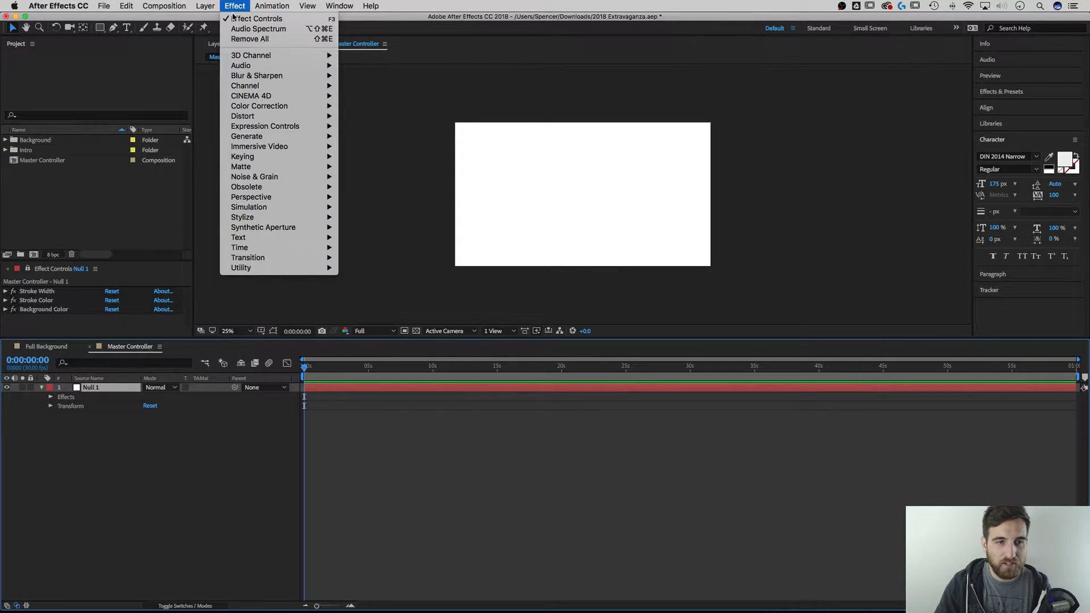
pyautogui.moveTo(271, 127)
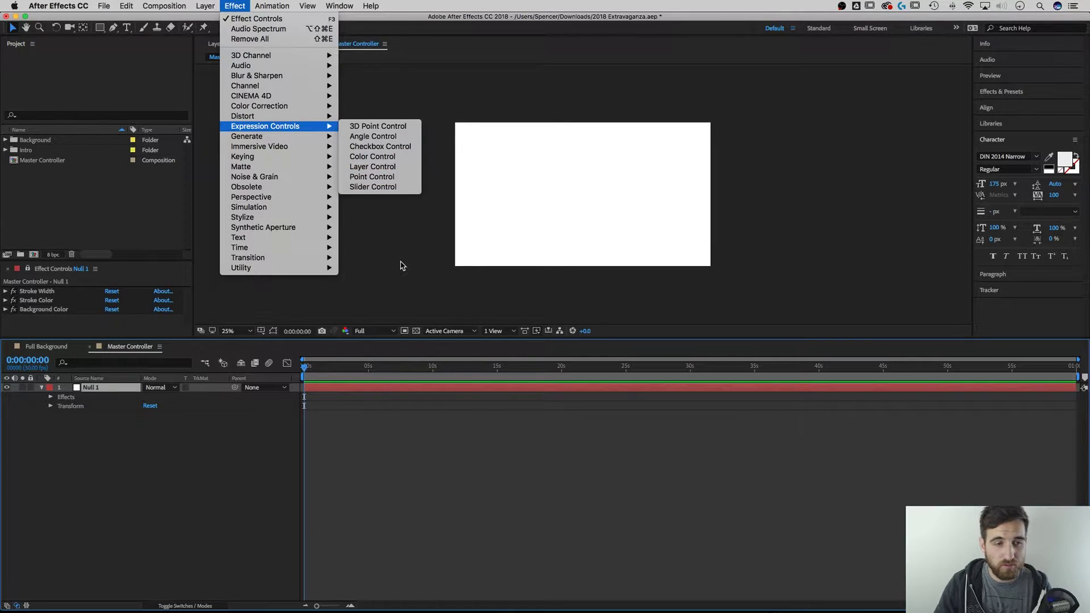
pyautogui.click(122, 321)
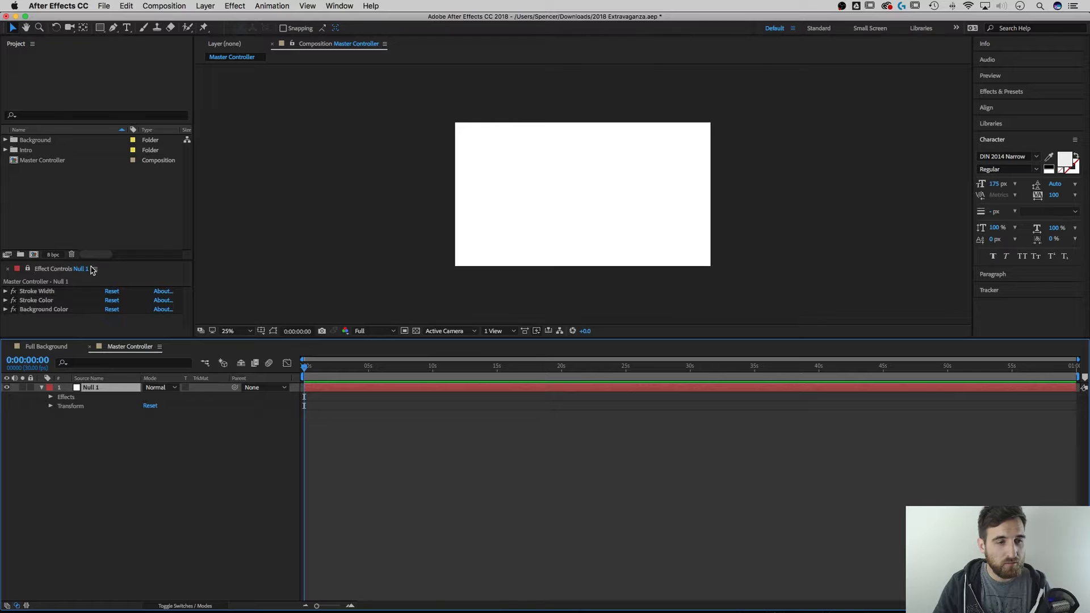
# Expand the Background Color, Stroke Color and Stroke Width controls and enlarge the Effect Controls panel.
pyautogui.click(5, 310)
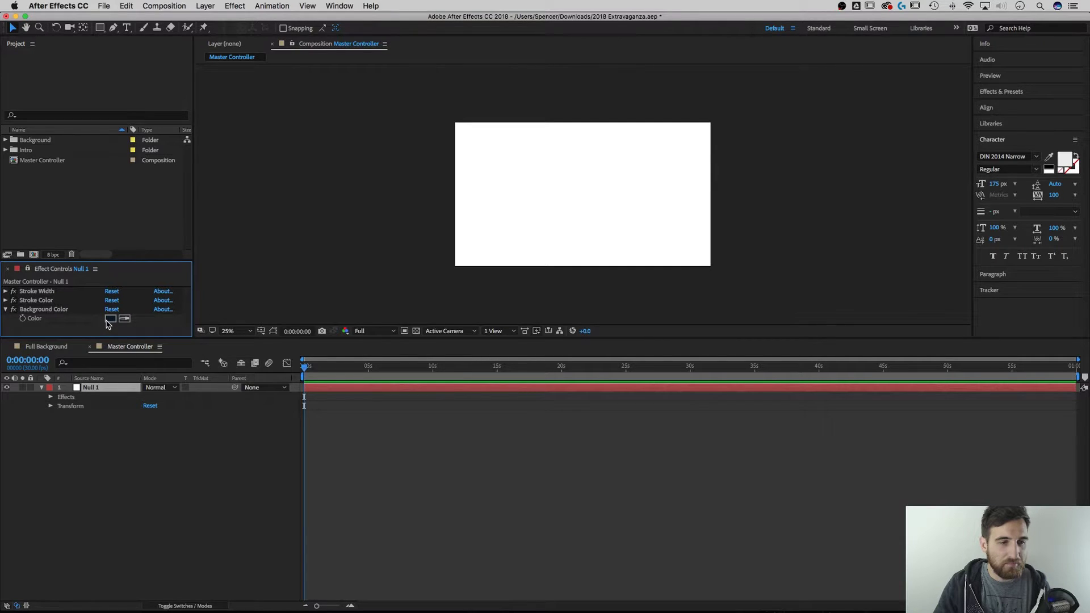
pyautogui.click(6, 302)
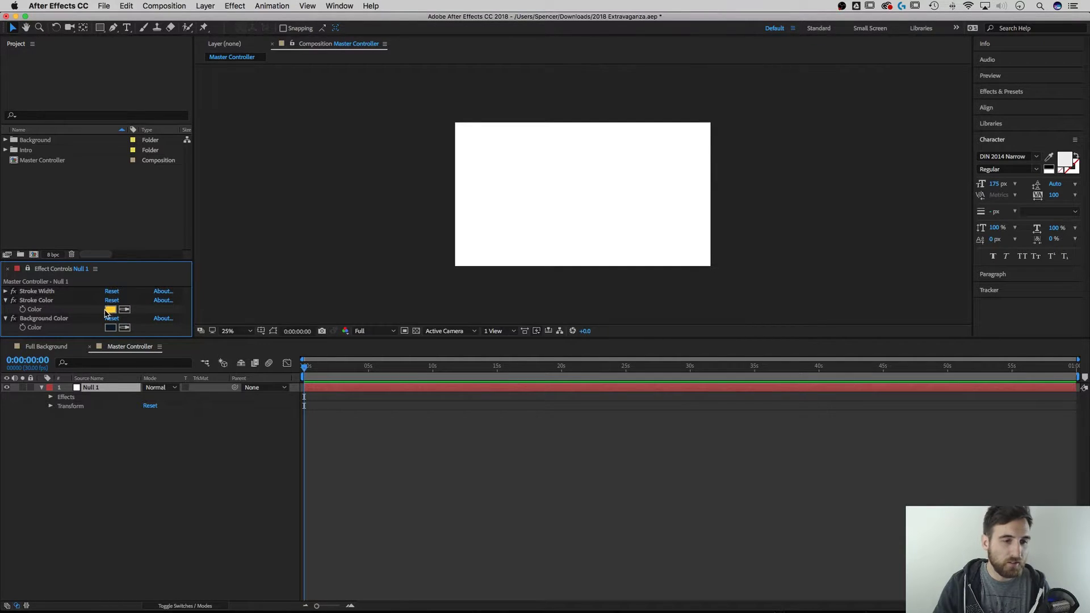
pyautogui.click(6, 292)
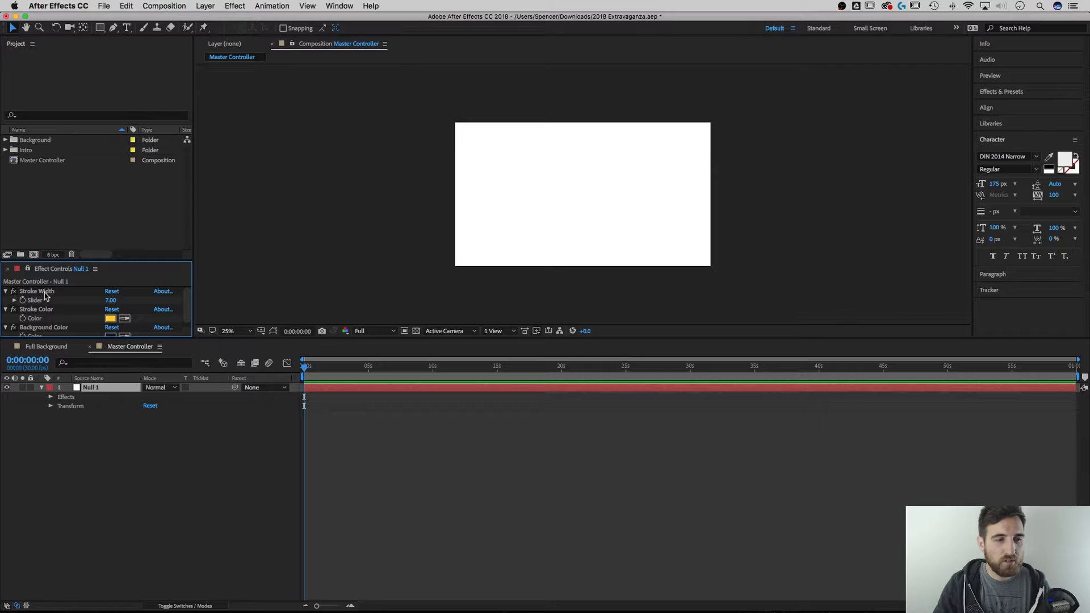
pyautogui.moveTo(159, 259); pyautogui.dragTo(158, 240)
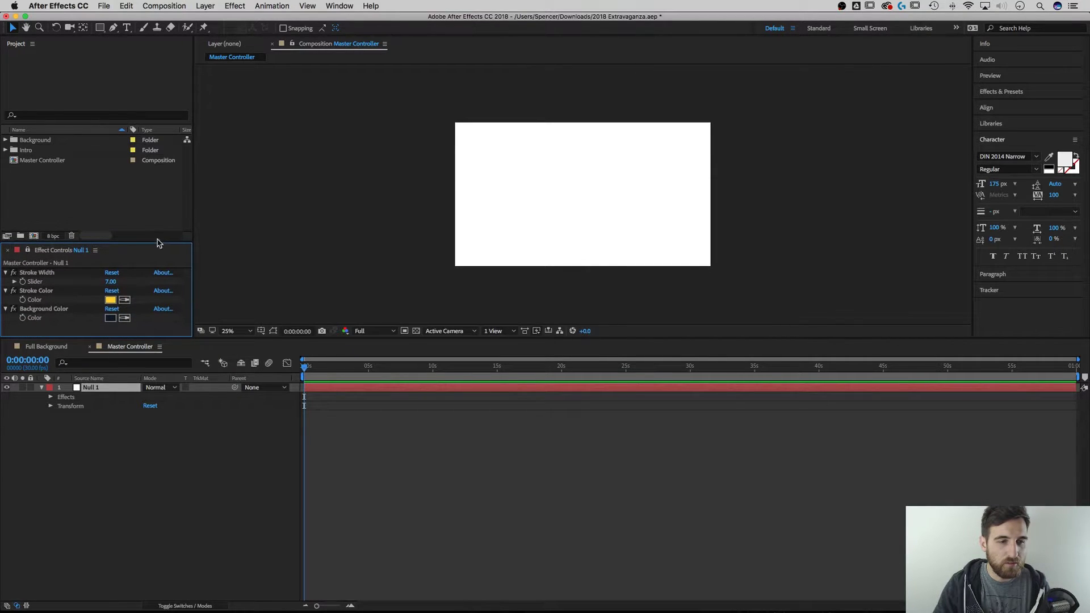
# In the Full Background composition, set the Stroke Color control to white.
pyautogui.click(47, 348)
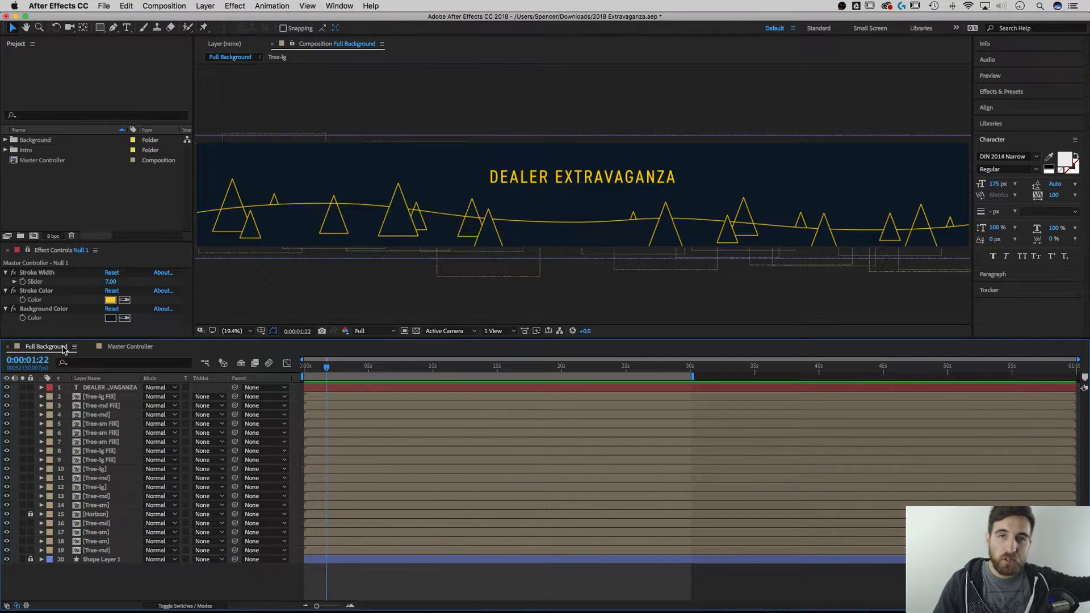
pyautogui.click(111, 300)
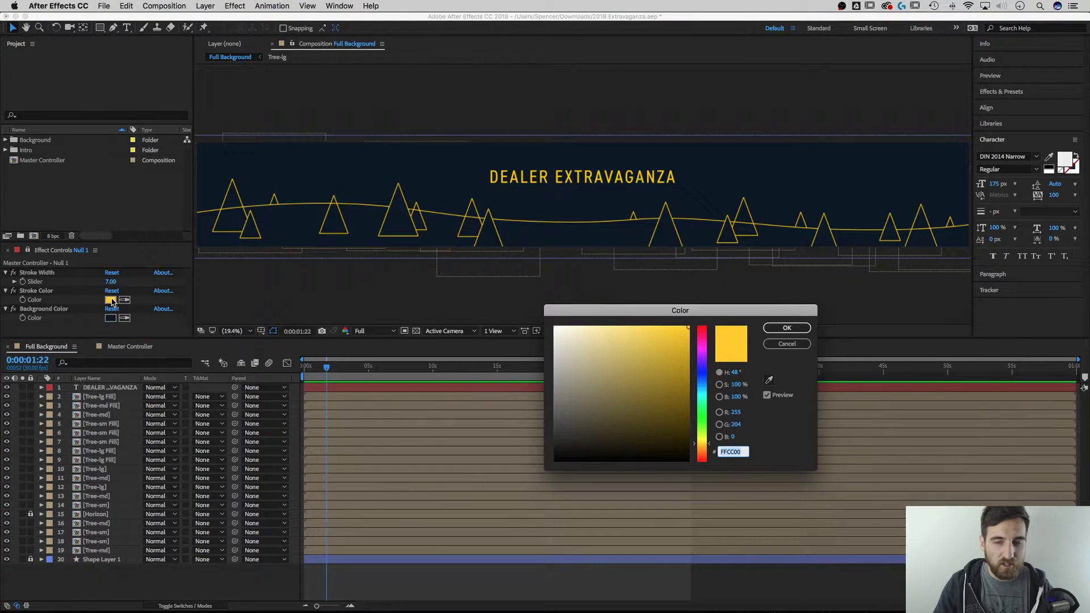
pyautogui.moveTo(579, 340); pyautogui.dragTo(555, 327)
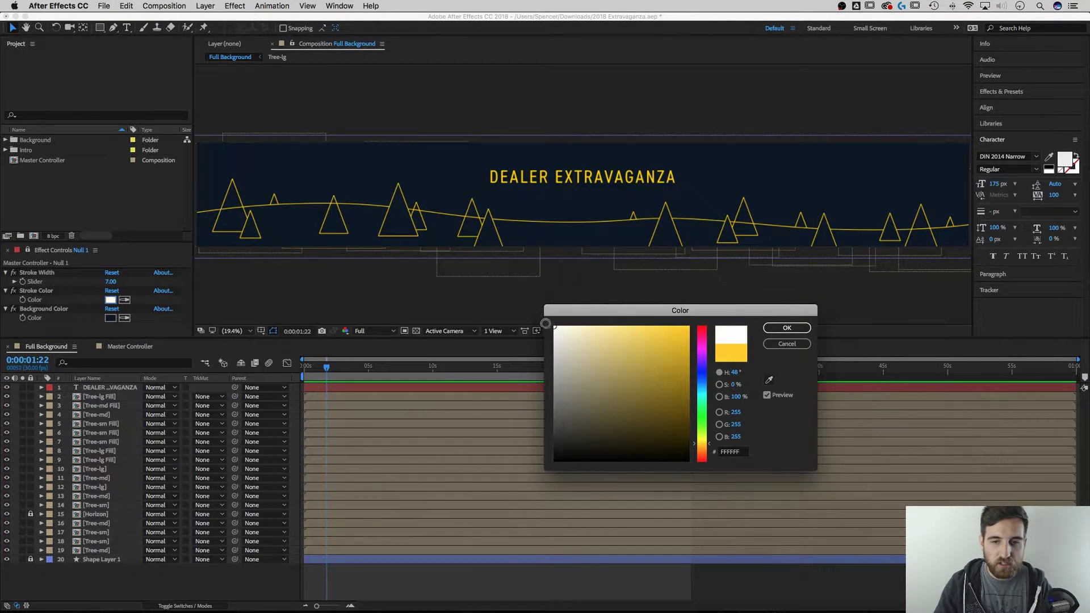
pyautogui.click(786, 328)
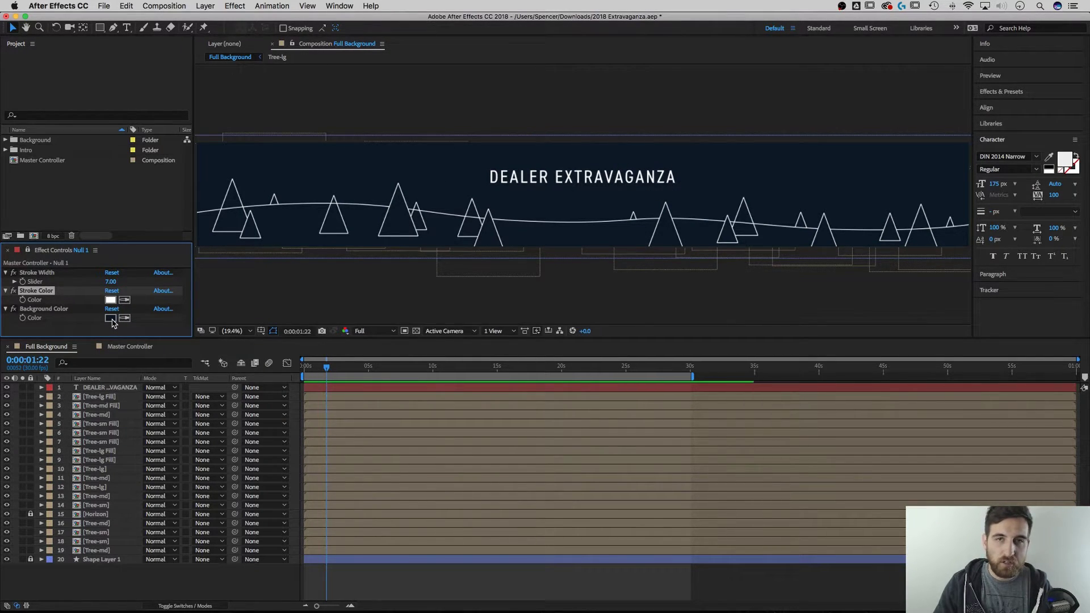
# Set the Background Color control to dark red 2B0A0E.
pyautogui.click(112, 321)
pyautogui.click(701, 335)
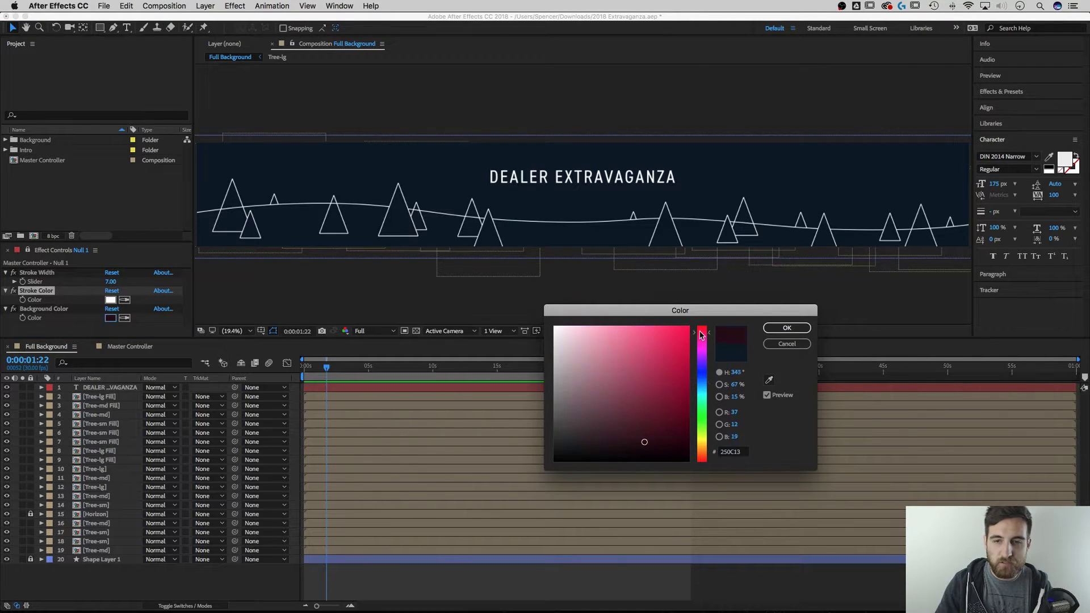
pyautogui.moveTo(652, 441); pyautogui.dragTo(656, 439)
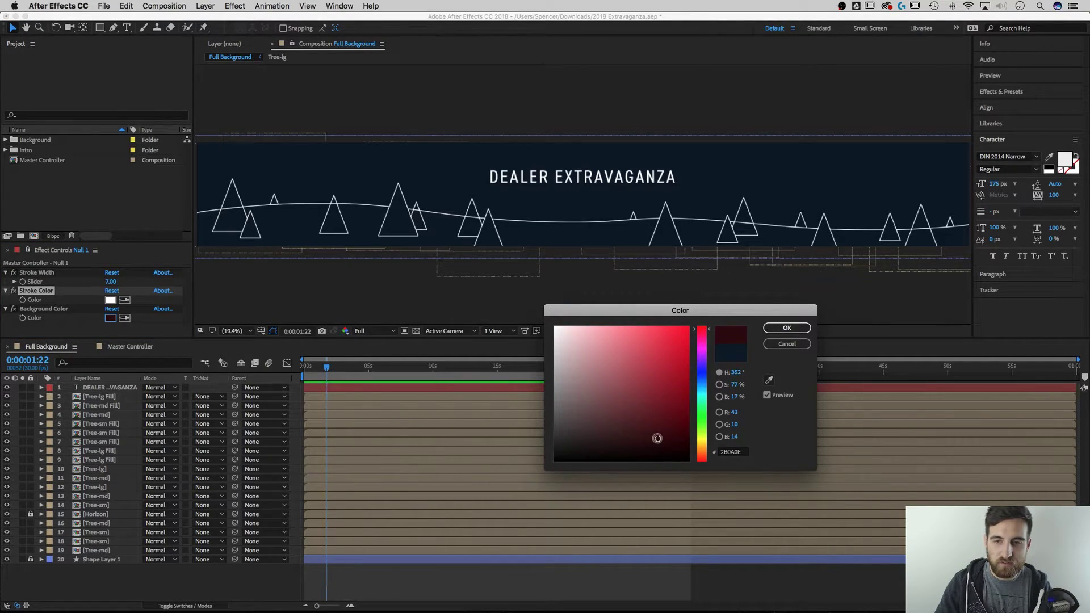
pyautogui.click(787, 328)
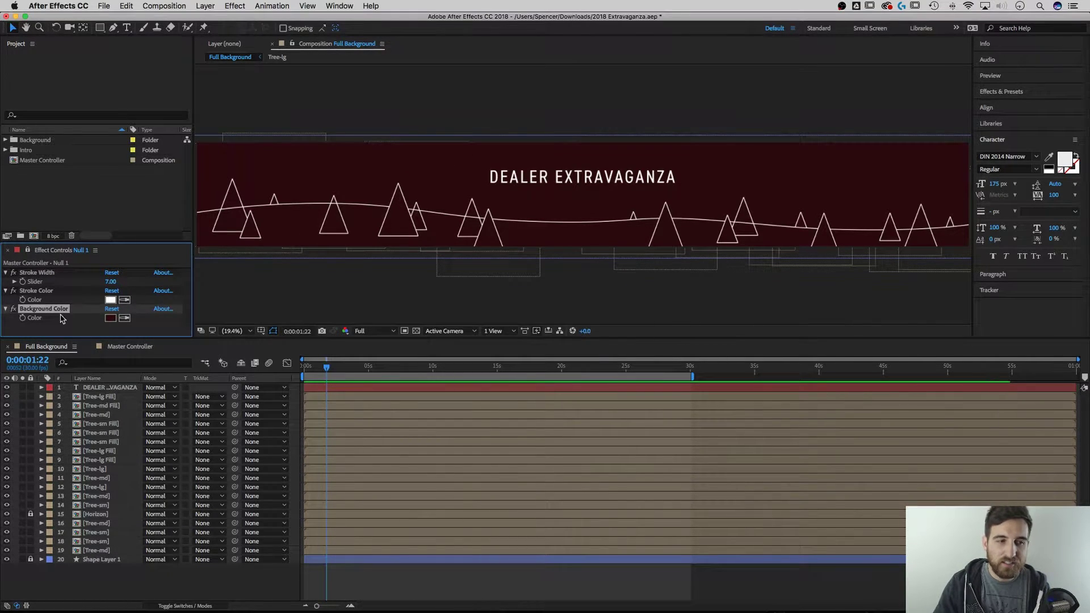
pyautogui.click(290, 302)
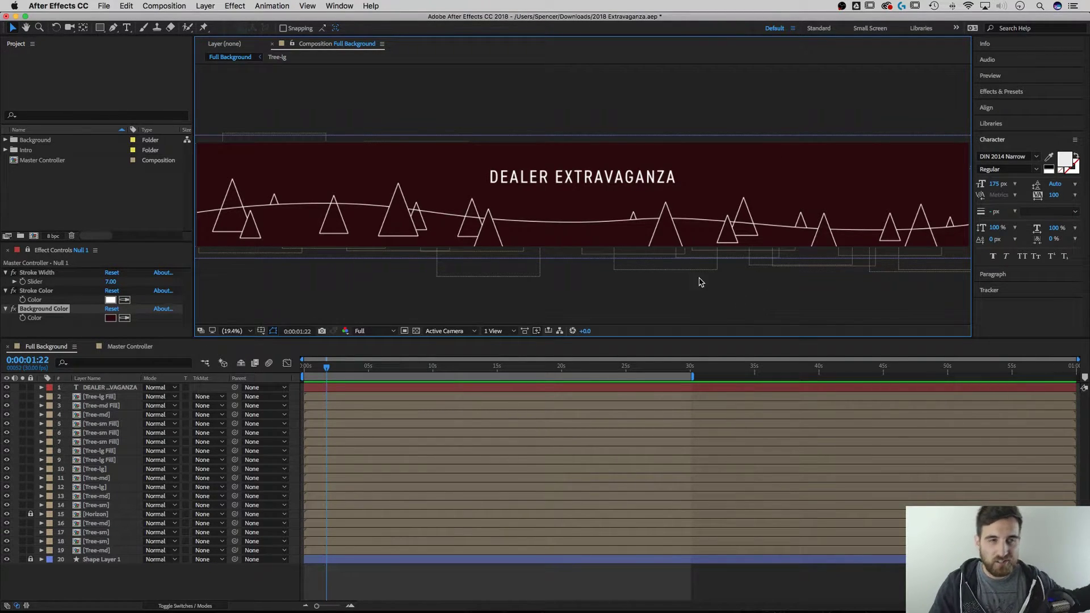
# Save the current project and start a new, empty project.
pyautogui.click(104, 6)
pyautogui.moveTo(114, 19)
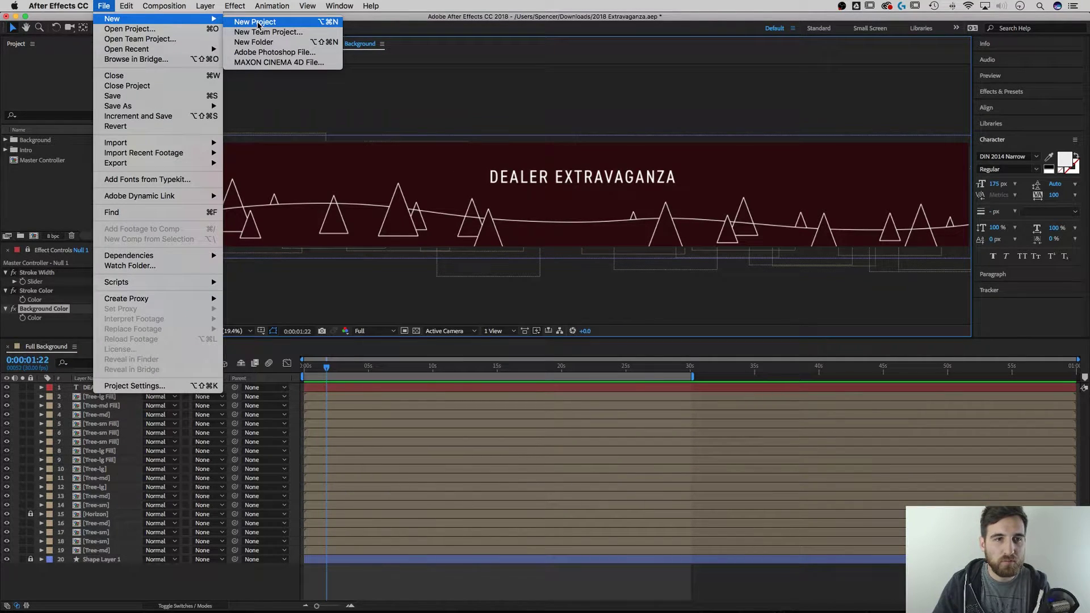
pyautogui.click(544, 105)
pyautogui.press('super+s')
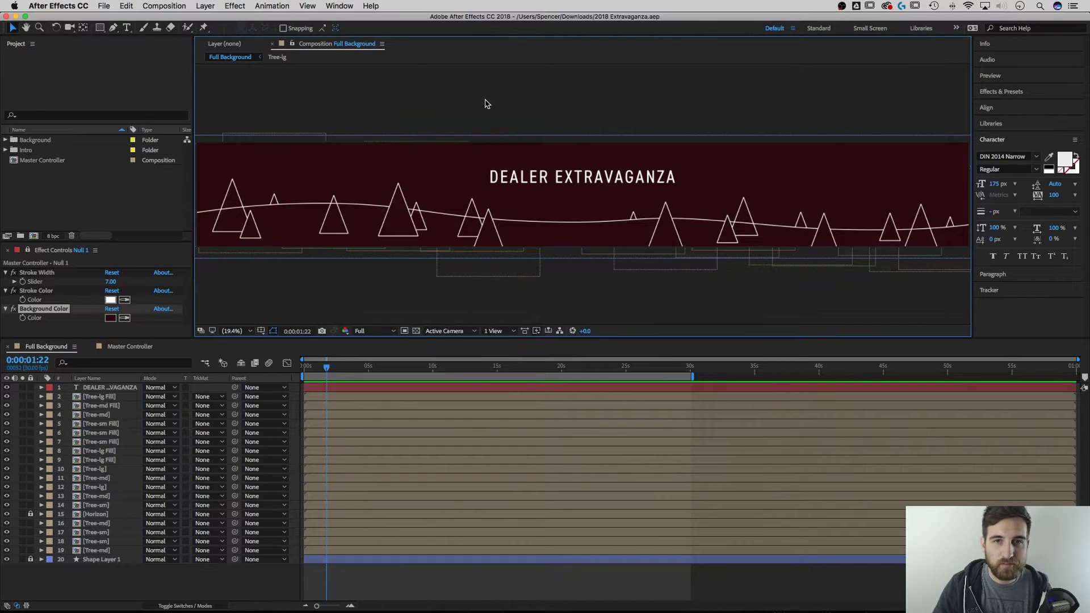
pyautogui.click(104, 7)
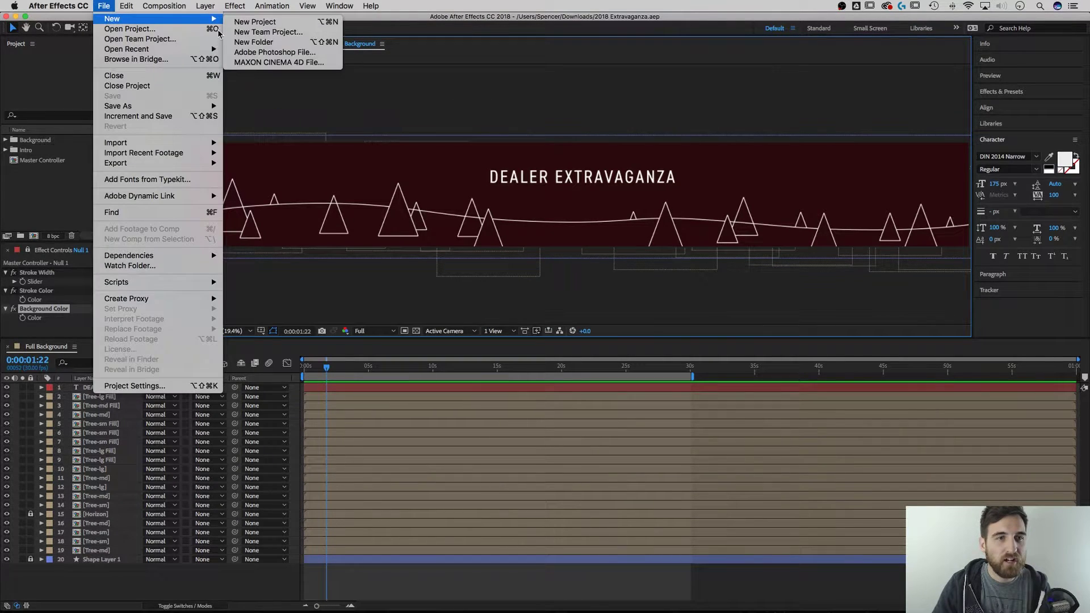
pyautogui.click(244, 19)
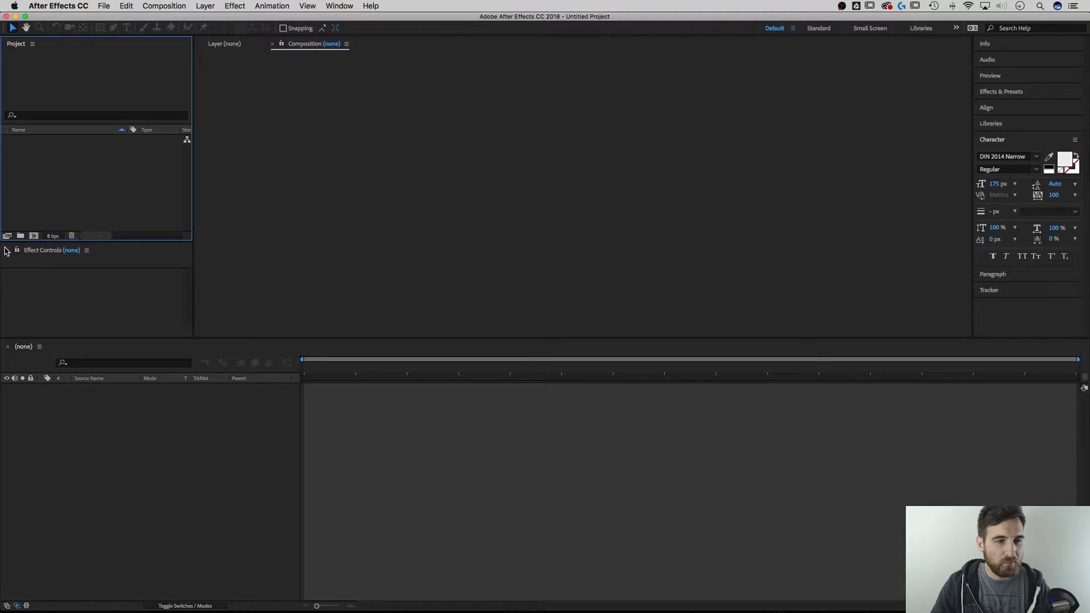
# Close Effect Controls, reset the Default workspace to its saved layout, expand Align, and heighten the timeline.
pyautogui.click(7, 251)
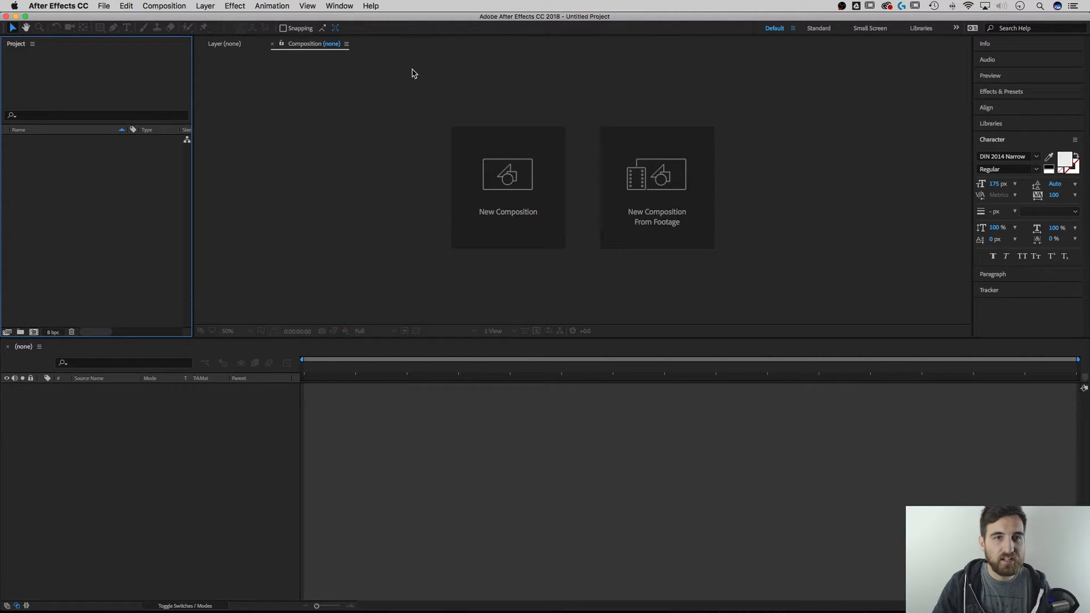
pyautogui.click(339, 6)
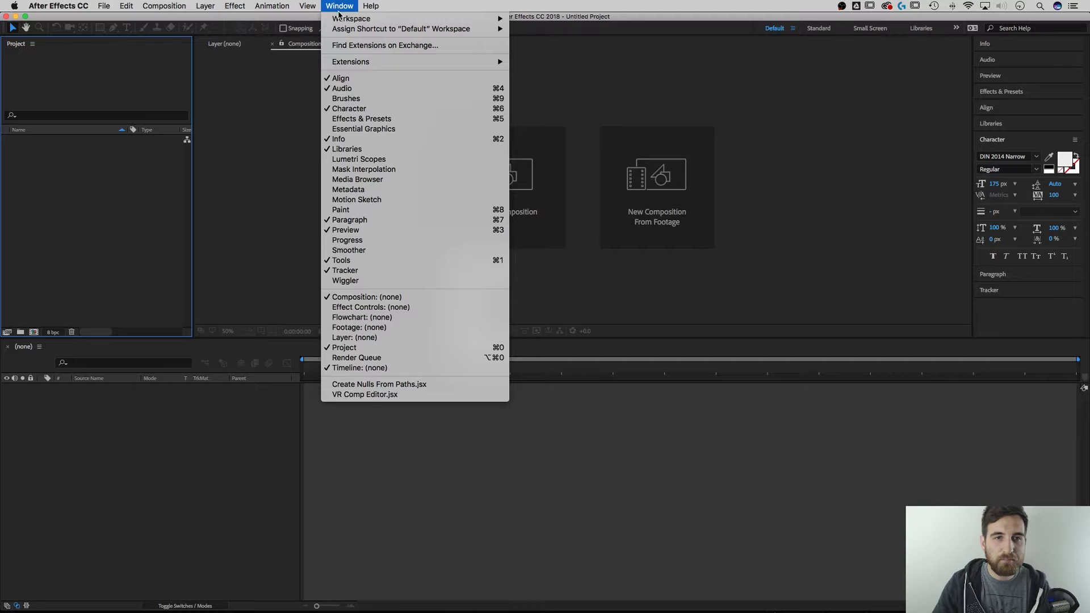
pyautogui.moveTo(338, 18)
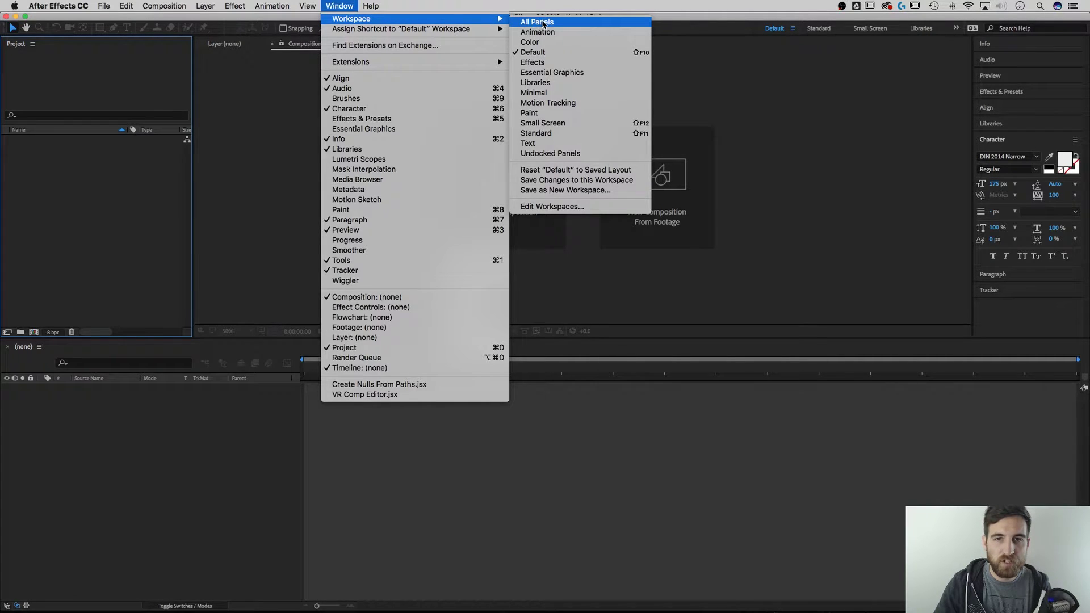
pyautogui.click(583, 173)
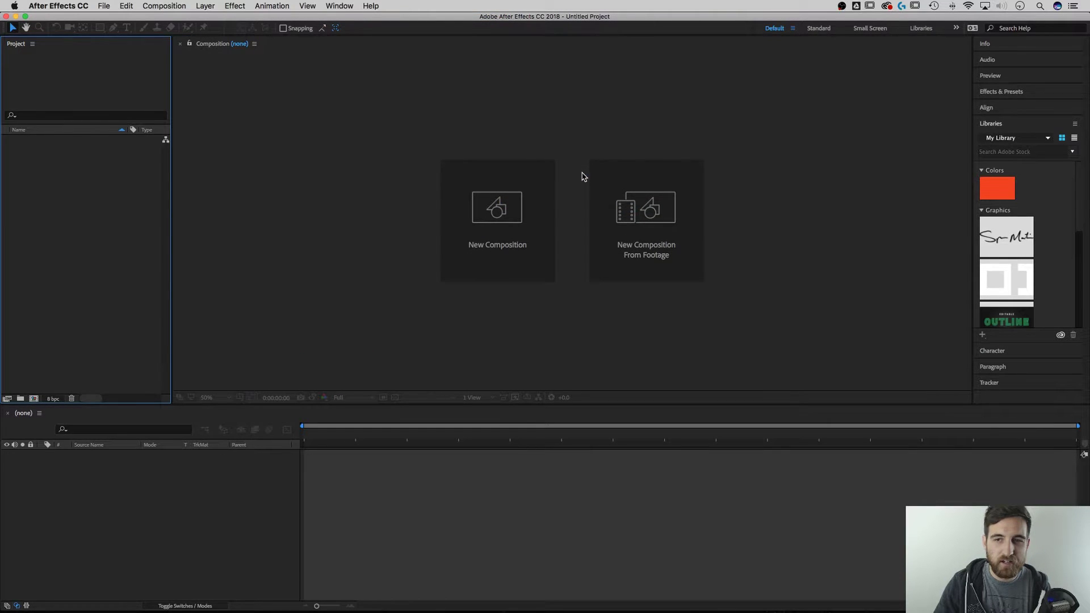
pyautogui.click(1000, 108)
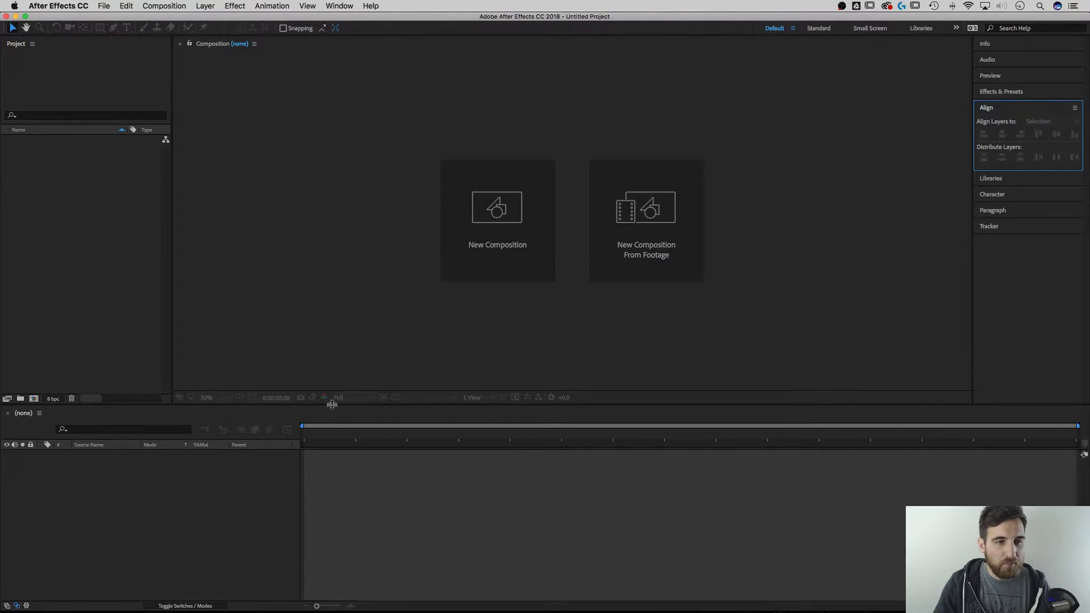
pyautogui.moveTo(332, 404); pyautogui.dragTo(332, 372)
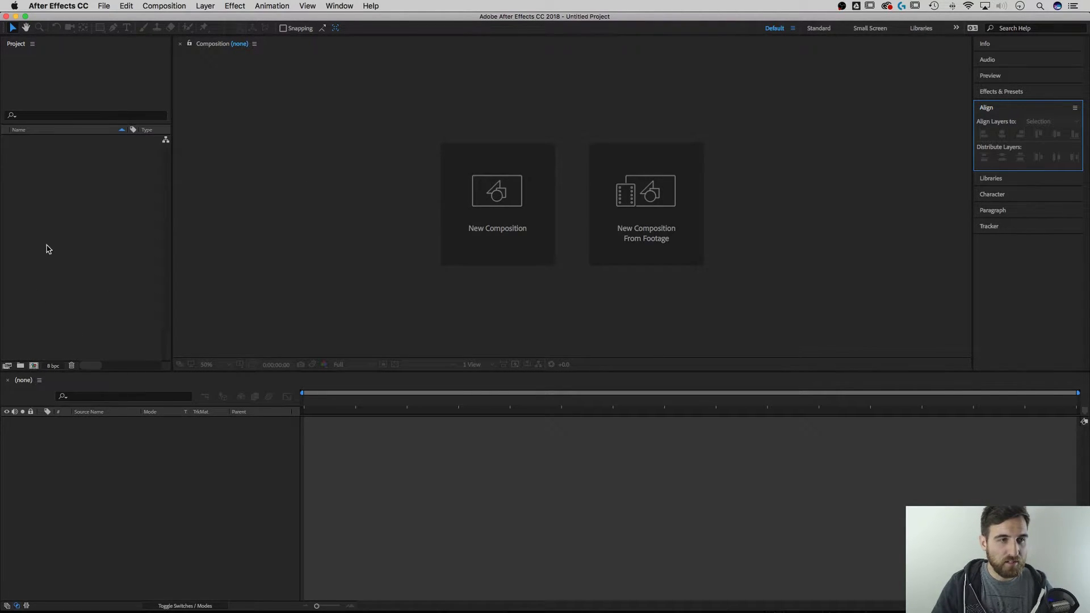
# Create a new 1000×1000 px, 30 fps composition named Shapes.
pyautogui.click(32, 367)
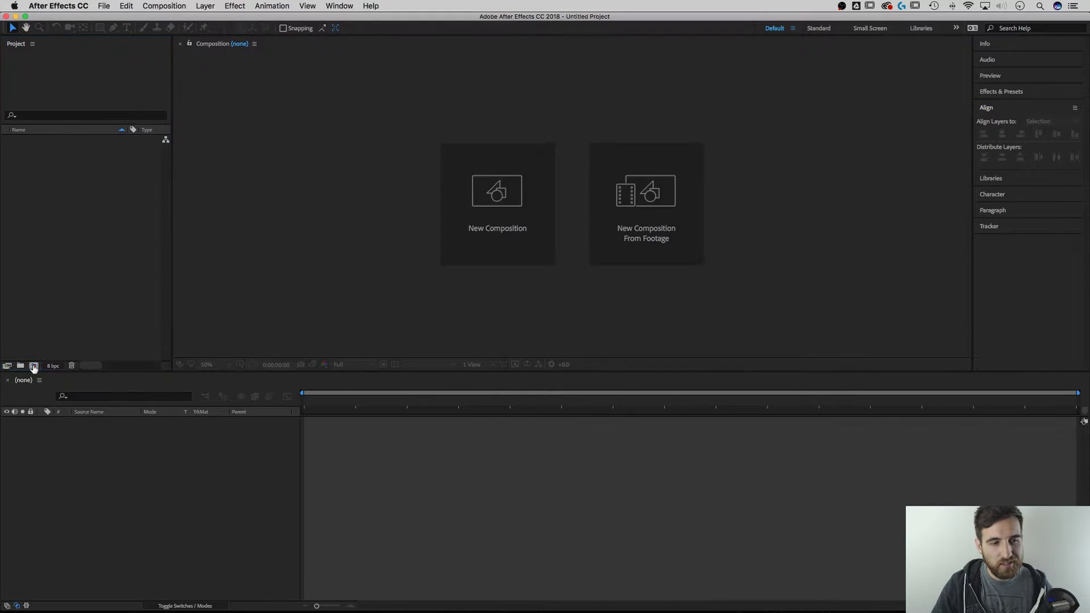
pyautogui.moveTo(584, 230); pyautogui.dragTo(418, 89)
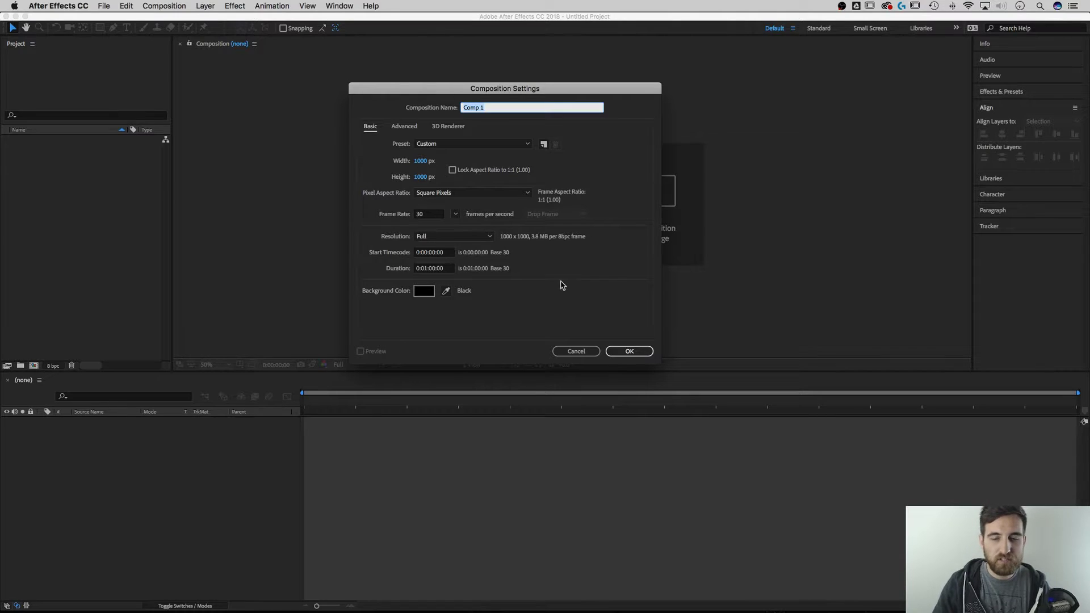
pyautogui.click(630, 352)
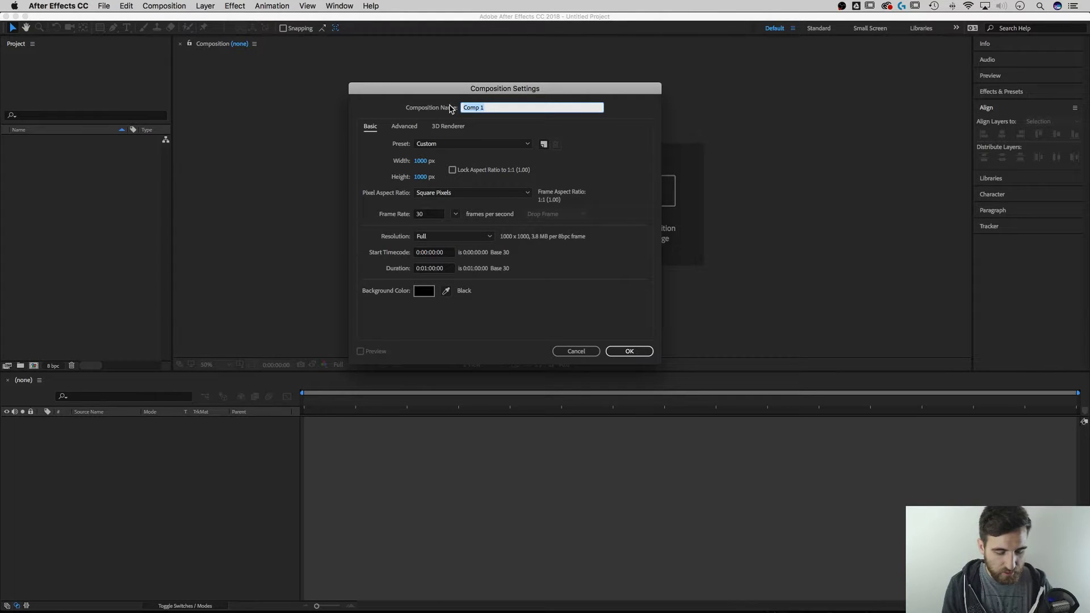
pyautogui.write('Shapes')
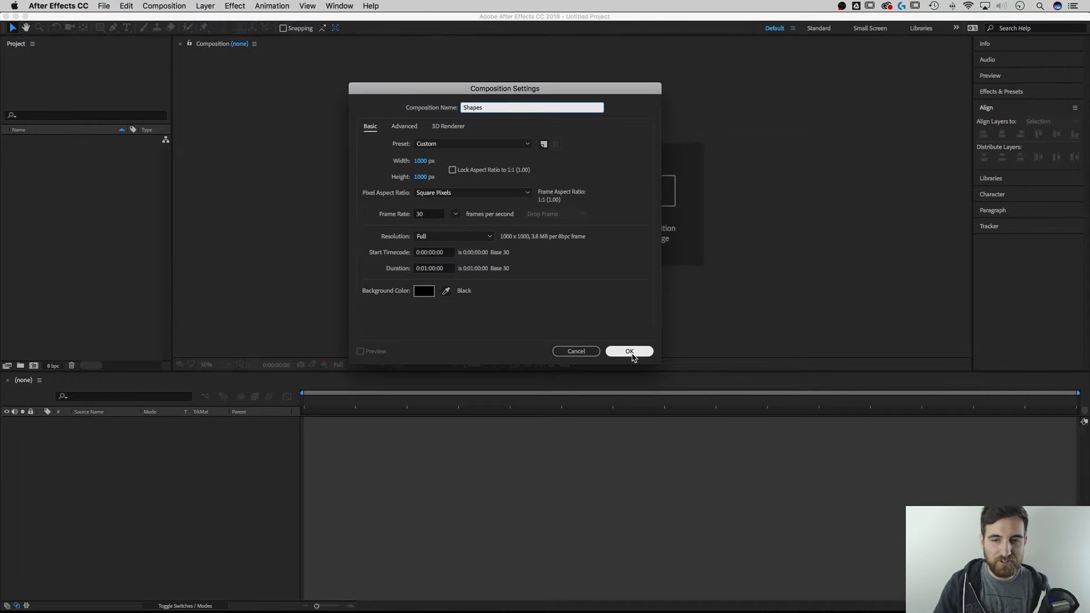
pyautogui.click(630, 352)
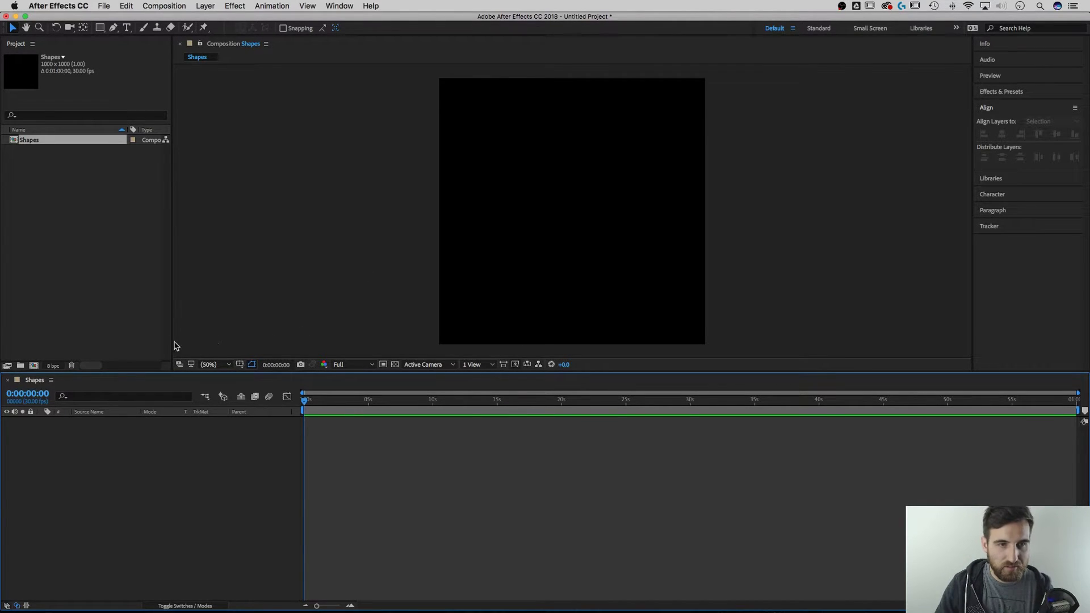
# Draw a white filled rectangle in the comp's upper left with the Rectangle tool, then collapse and deselect its layer.
pyautogui.click(100, 28)
pyautogui.moveTo(472, 112); pyautogui.dragTo(541, 173)
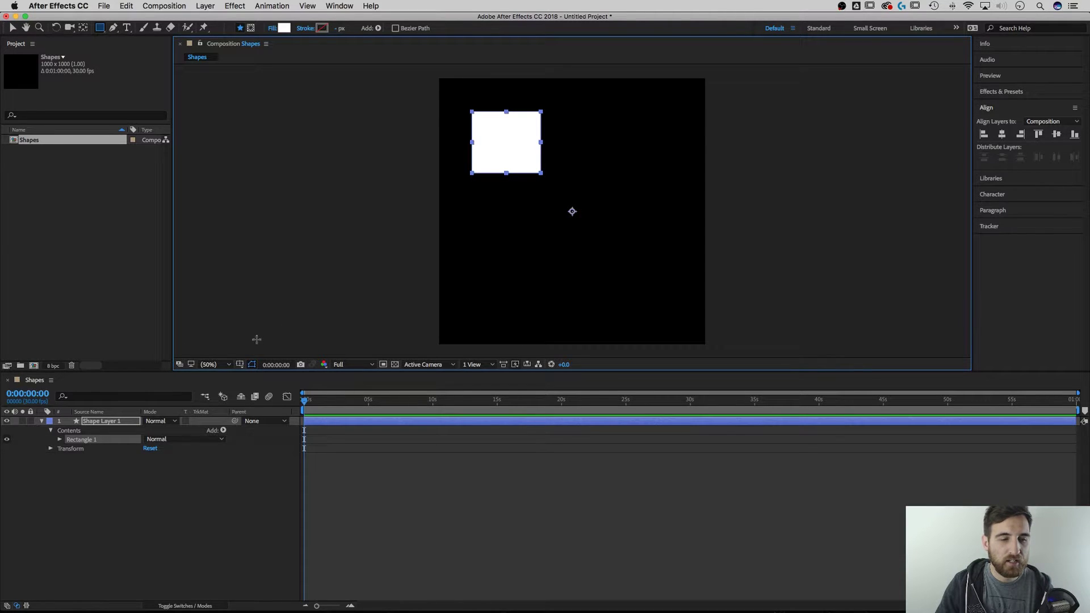
pyautogui.click(41, 421)
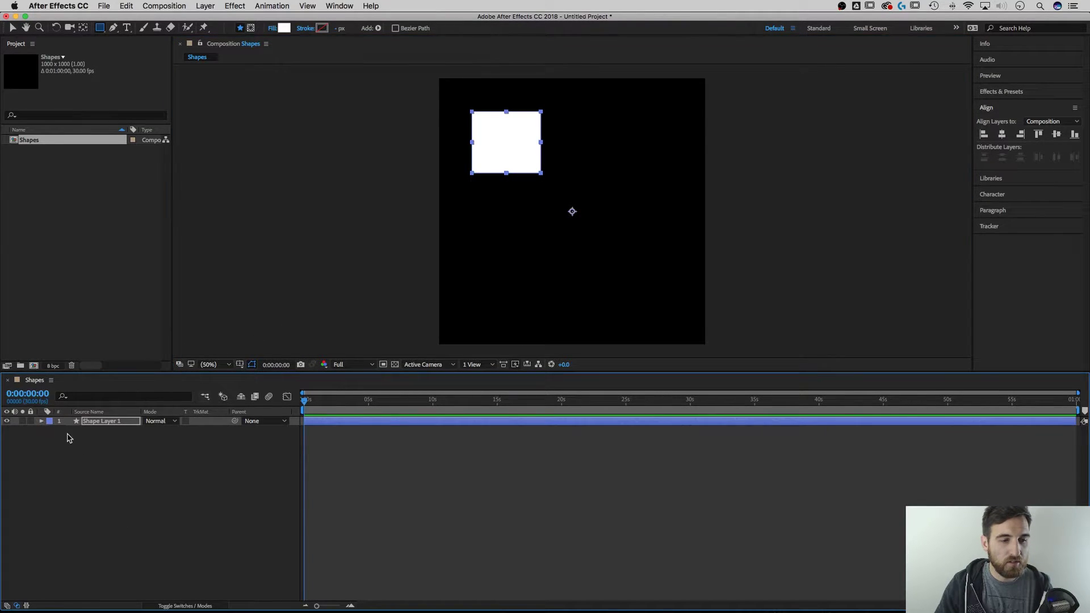
pyautogui.click(104, 492)
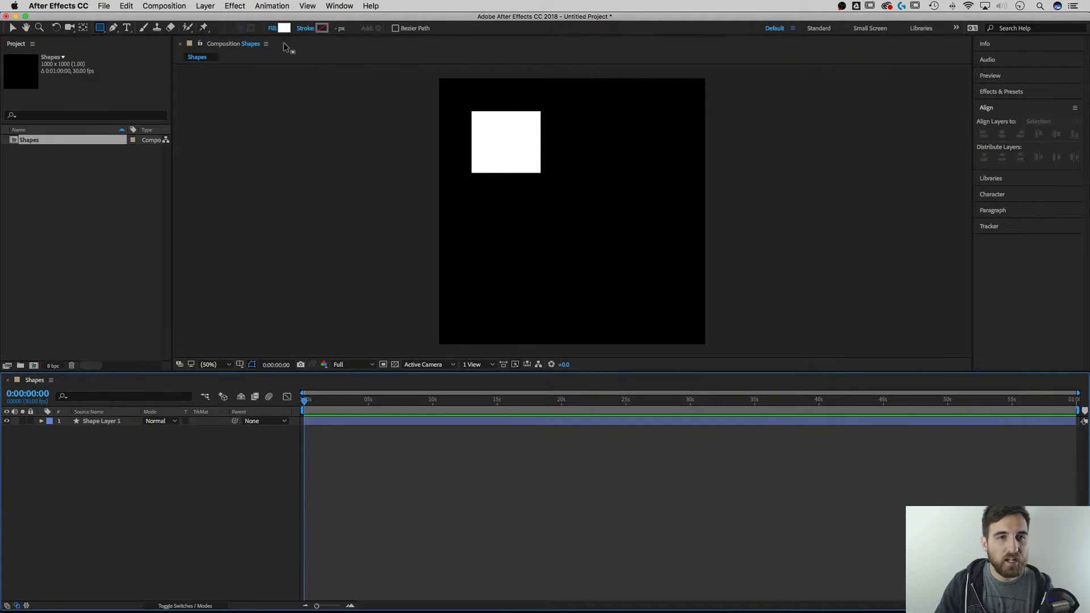
# Set the stroke colour for new shapes to red FF0000 and the fill to None.
pyautogui.click(319, 28)
pyautogui.click(689, 328)
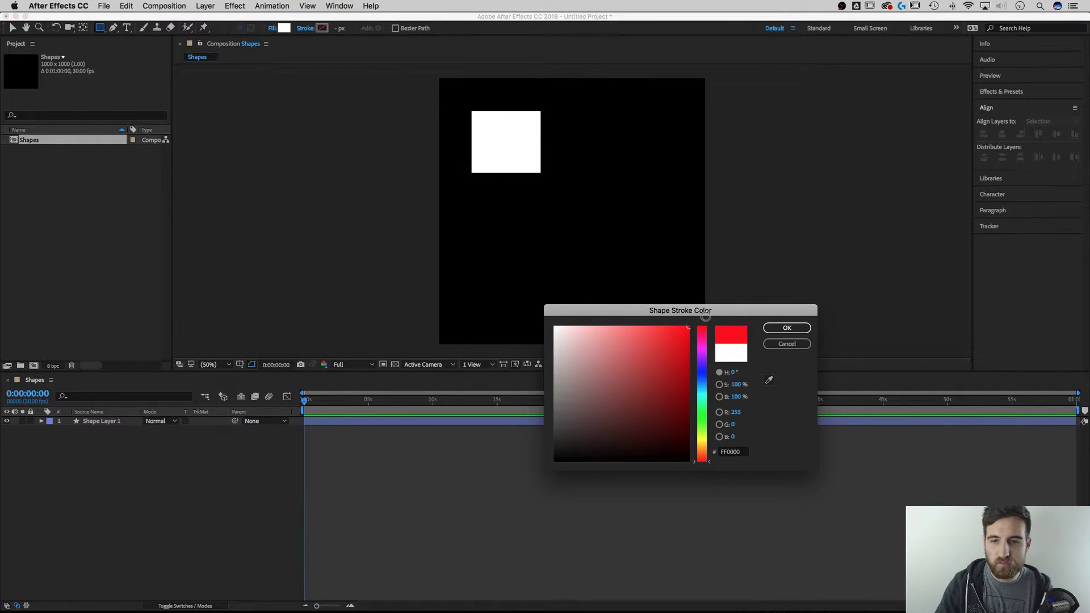
pyautogui.click(786, 328)
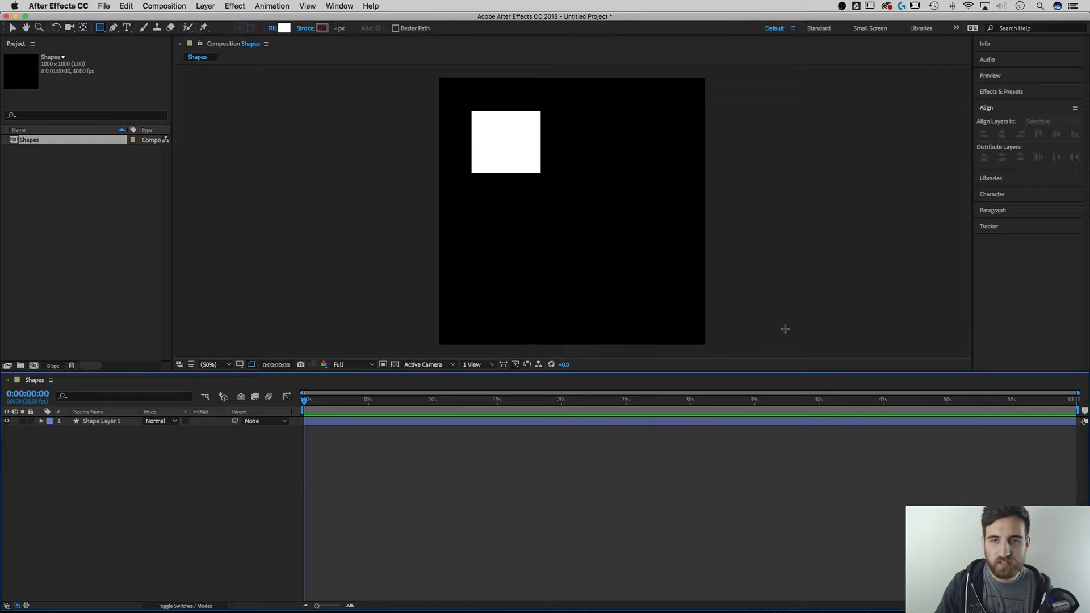
pyautogui.click(285, 29)
pyautogui.click(784, 344)
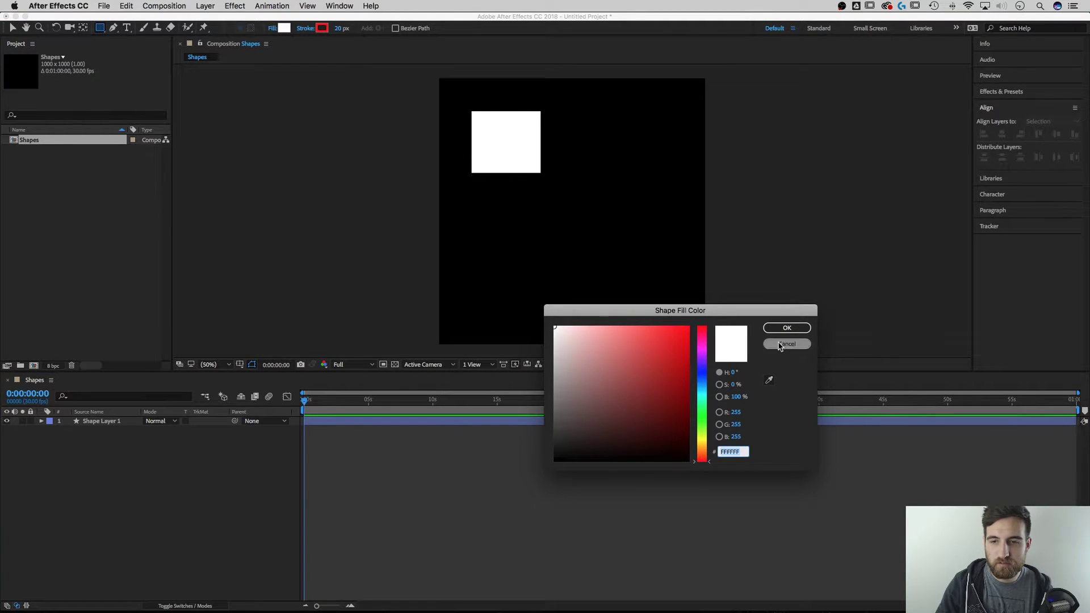
pyautogui.click(273, 29)
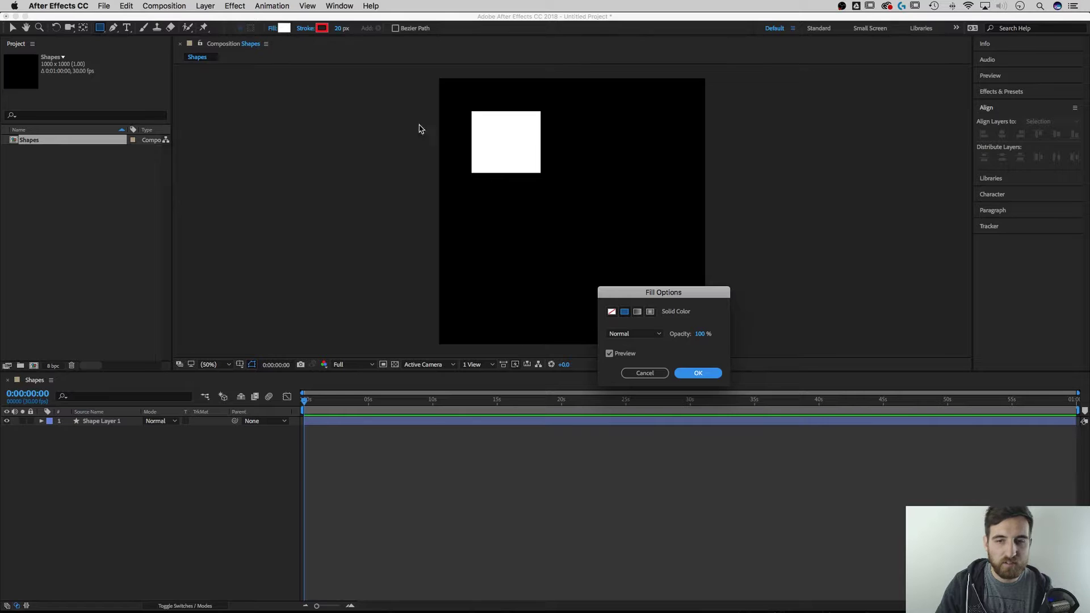
pyautogui.click(611, 311)
pyautogui.click(688, 373)
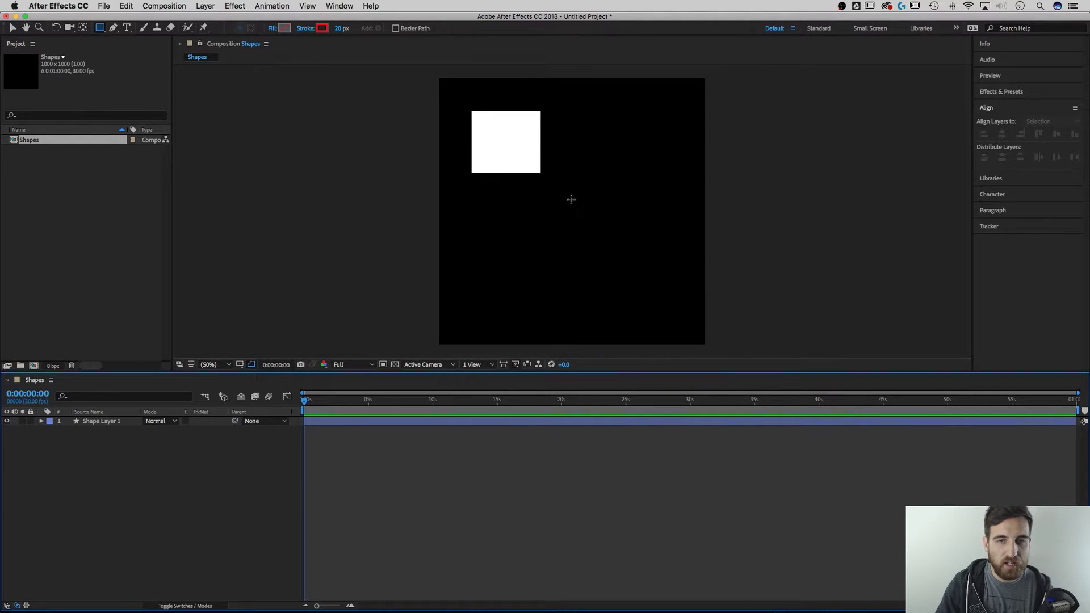
# Draw a hollow red-outlined rectangle right of the white one and collapse its layer.
pyautogui.moveTo(571, 156); pyautogui.dragTo(665, 244)
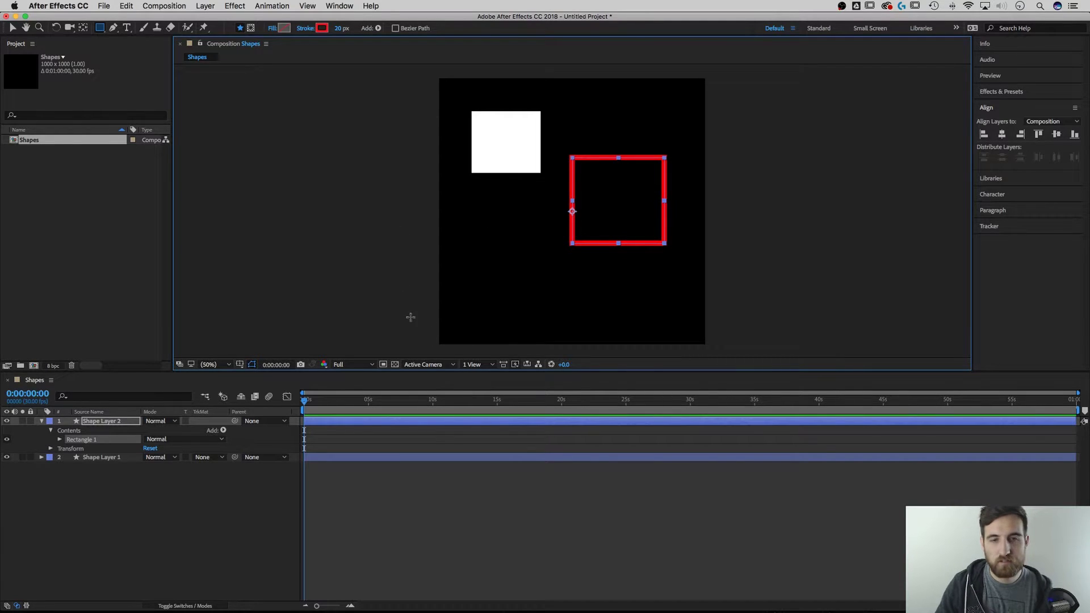
pyautogui.click(150, 466)
pyautogui.click(41, 421)
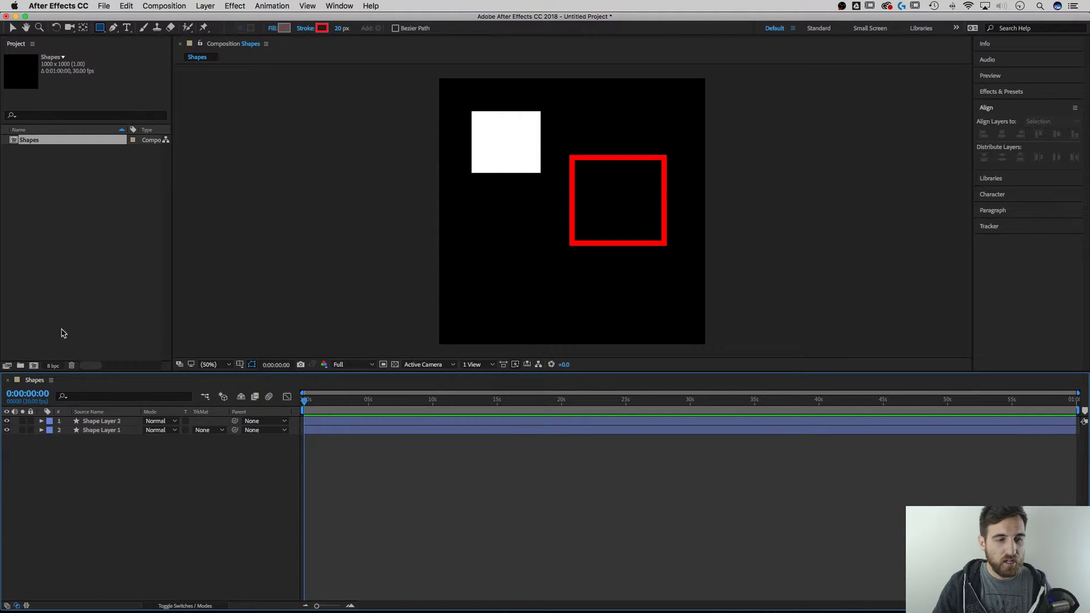
# Create a new composition named Master Expression Controller.
pyautogui.click(33, 366)
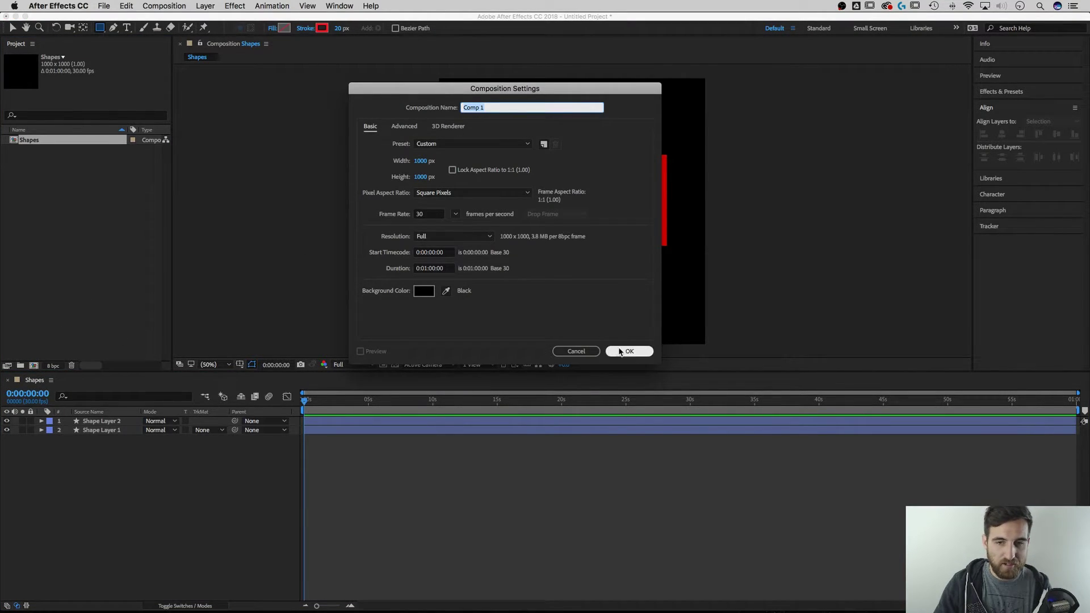
pyautogui.write('Master Expression Controller')
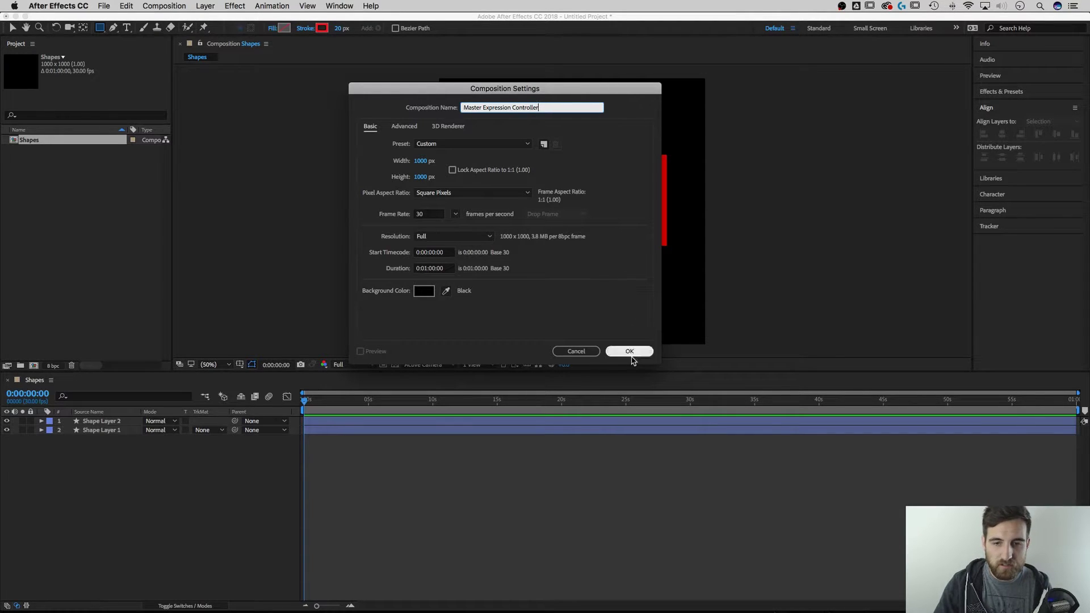
pyautogui.click(629, 352)
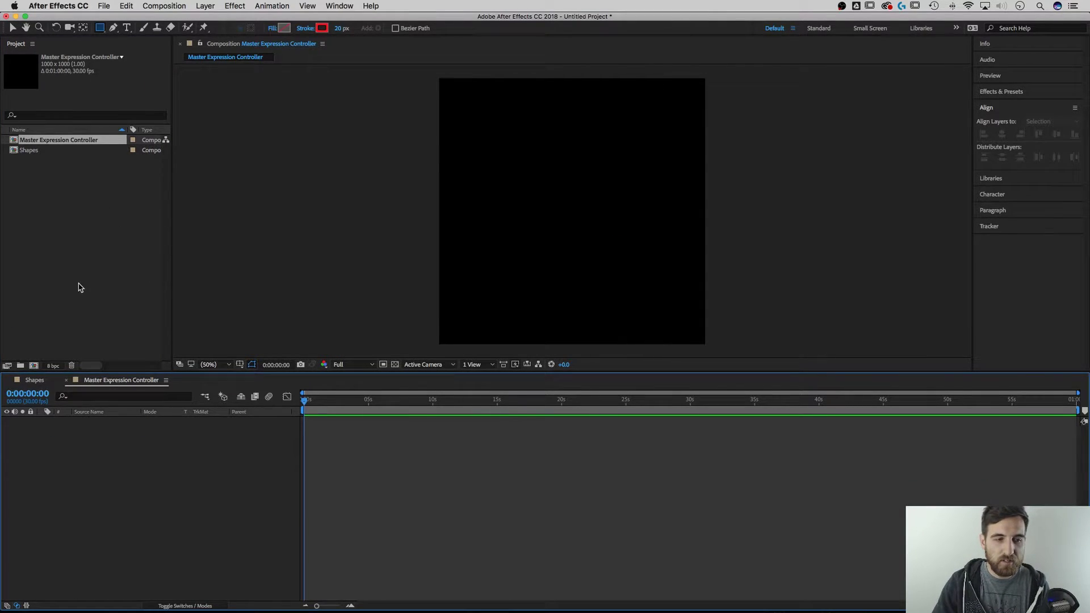
# Add a Null Object layer to it, then return to the Shapes composition.
pyautogui.rightClick(140, 441)
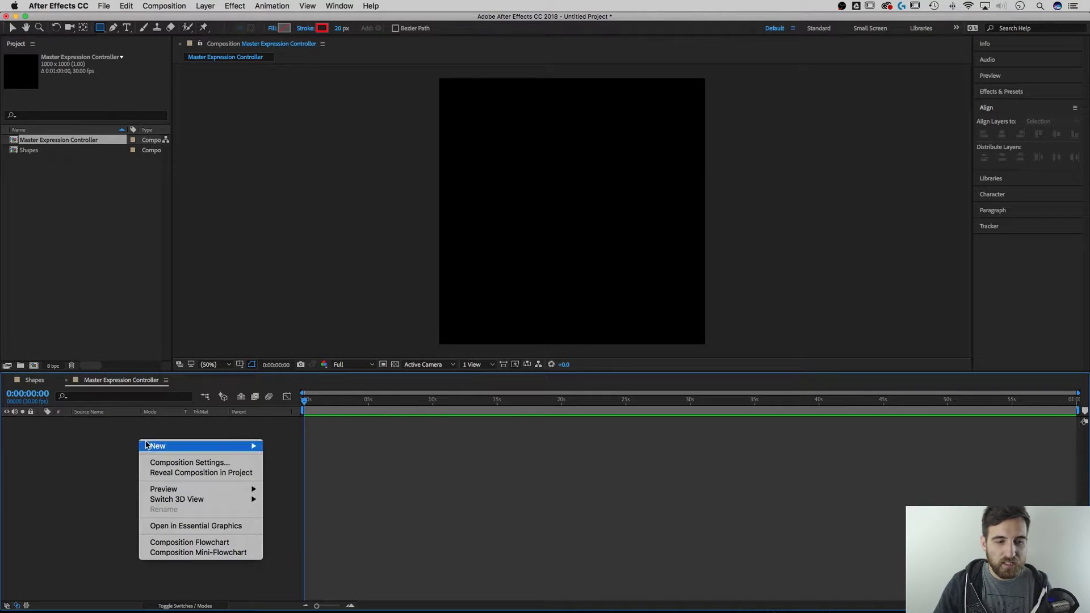
pyautogui.moveTo(165, 447)
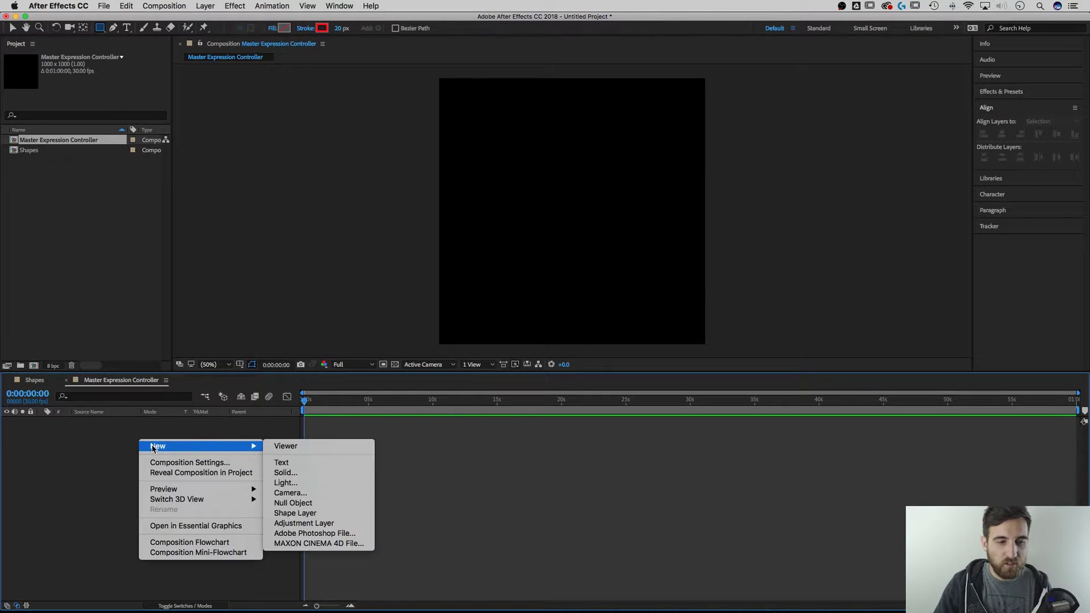
pyautogui.click(293, 503)
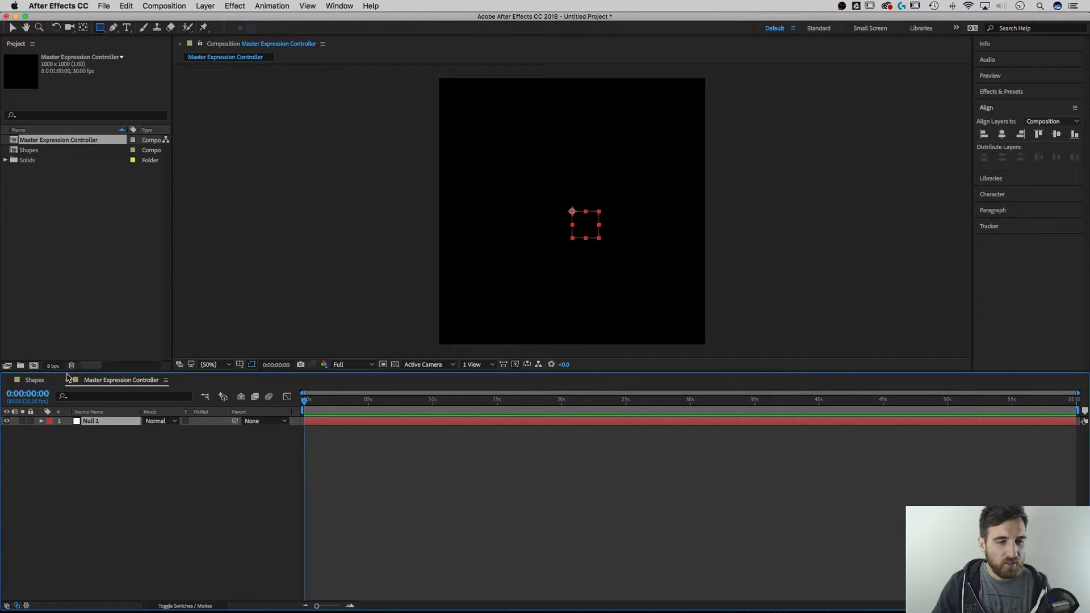
pyautogui.click(34, 380)
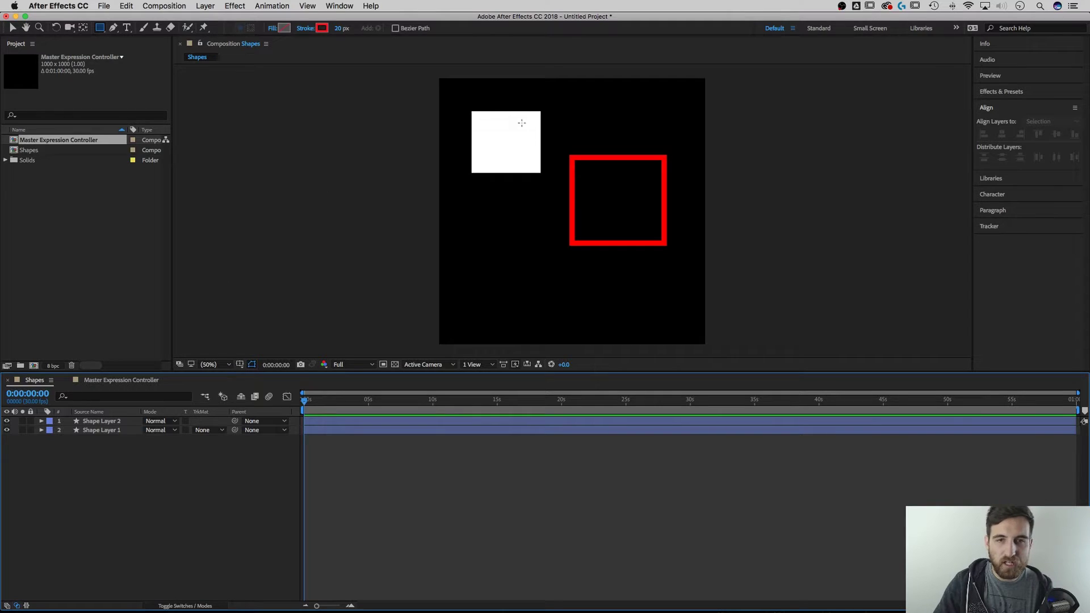
# Switch to the Selection tool, select the white and red squares, then open the Master Expression Controller composition.
pyautogui.press('v')
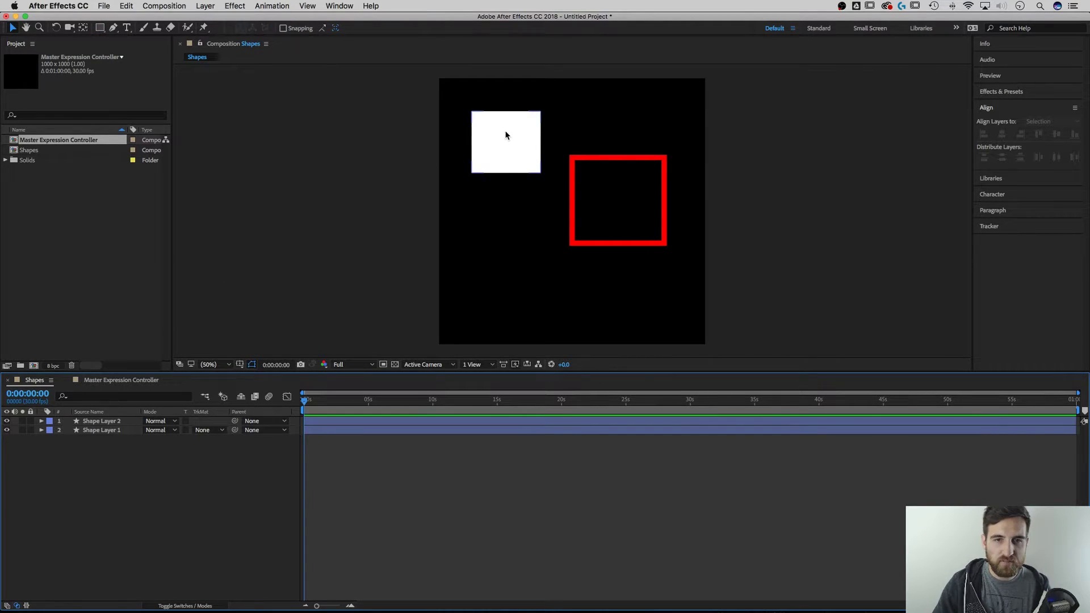
pyautogui.click(506, 134)
pyautogui.click(586, 163)
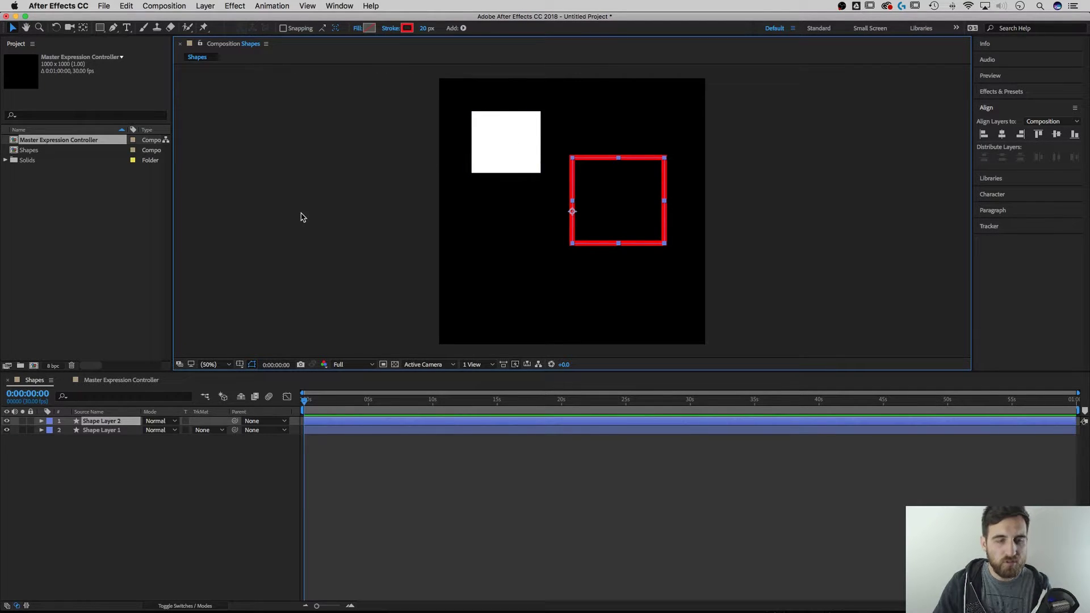
pyautogui.click(134, 385)
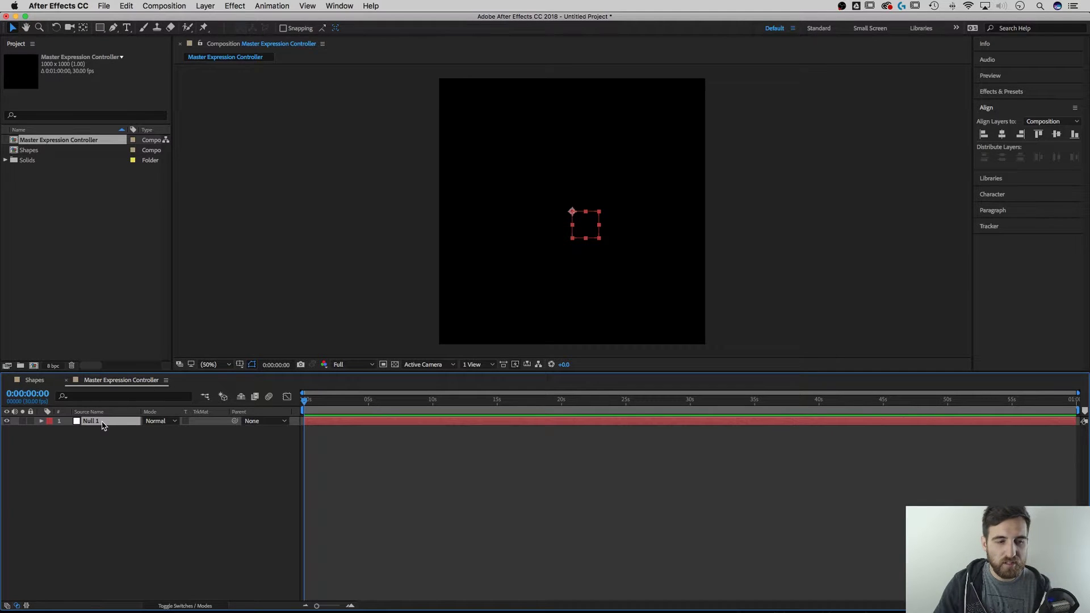
# Apply Effect > Expression Controls > Slider Control to Null 1.
pyautogui.click(235, 6)
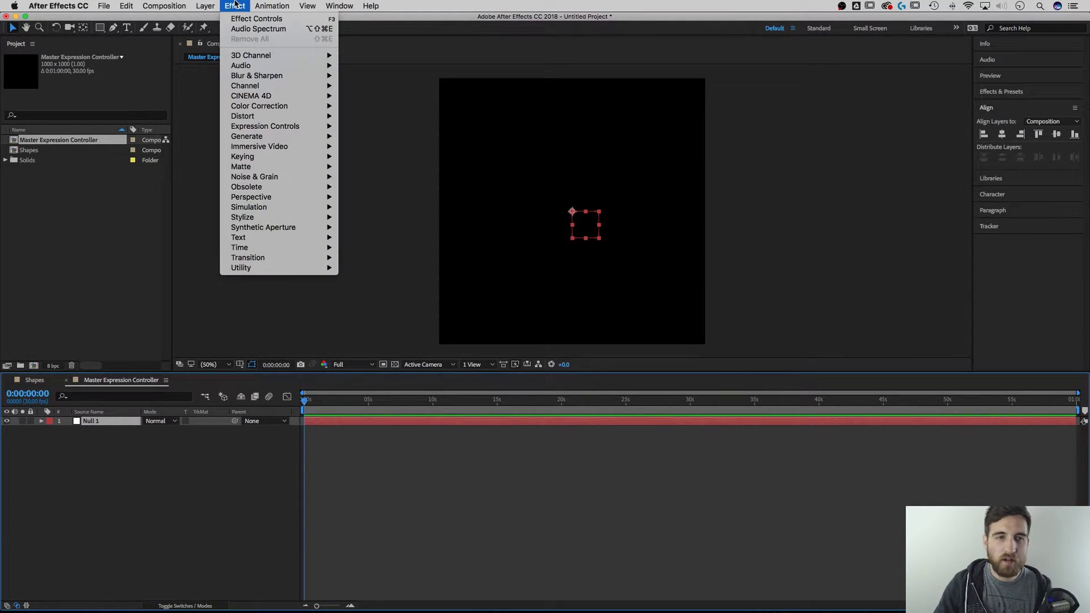
pyautogui.moveTo(268, 141)
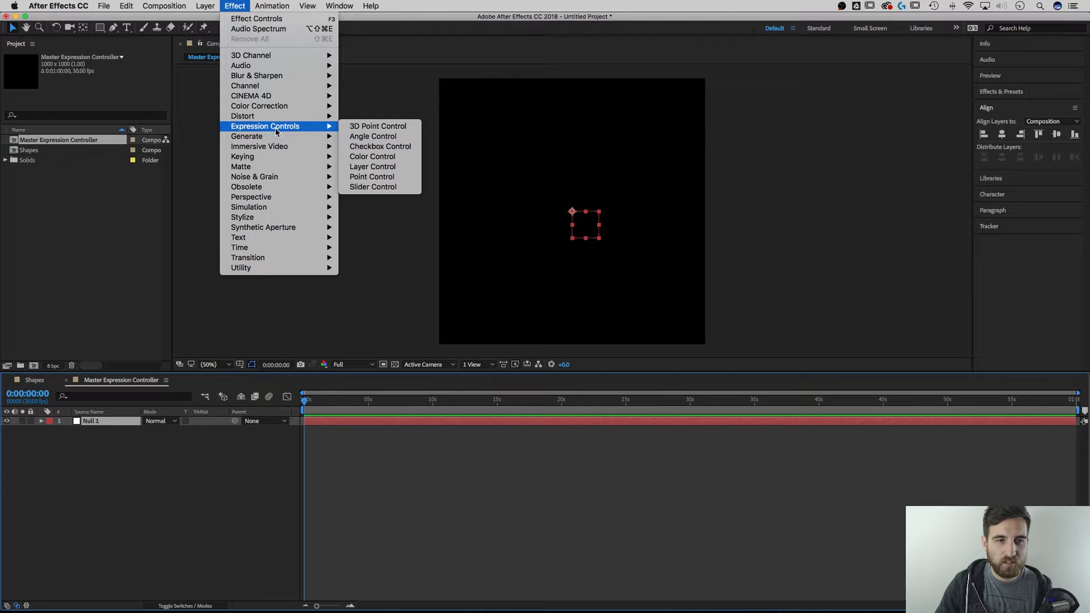
pyautogui.click(386, 189)
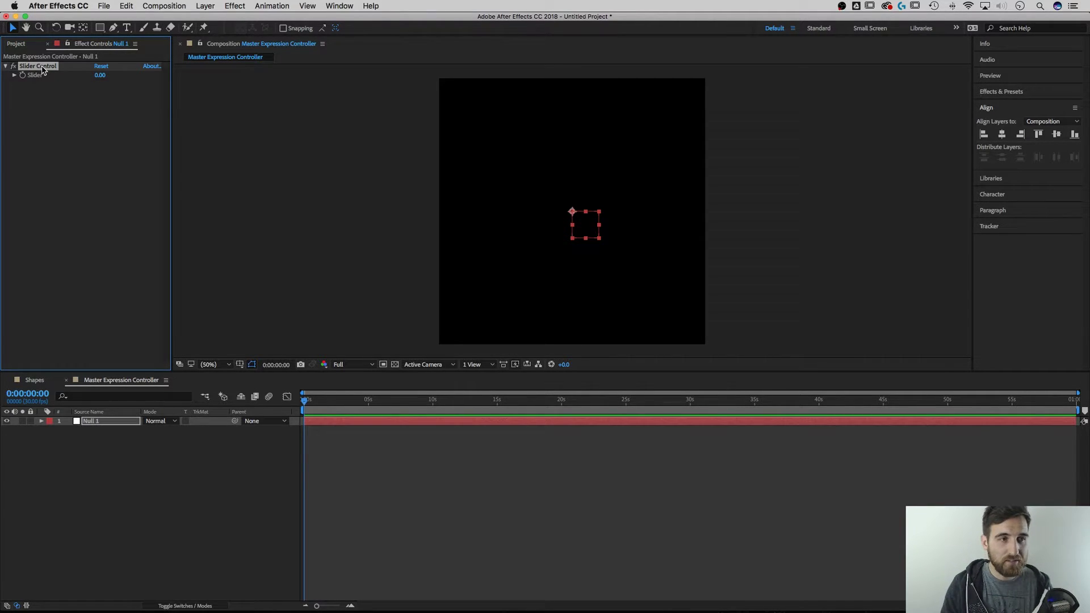
# Rename Null 1's Slider Control effect to 'Stroke Width'.
pyautogui.press('Return')
pyautogui.write('Sl')
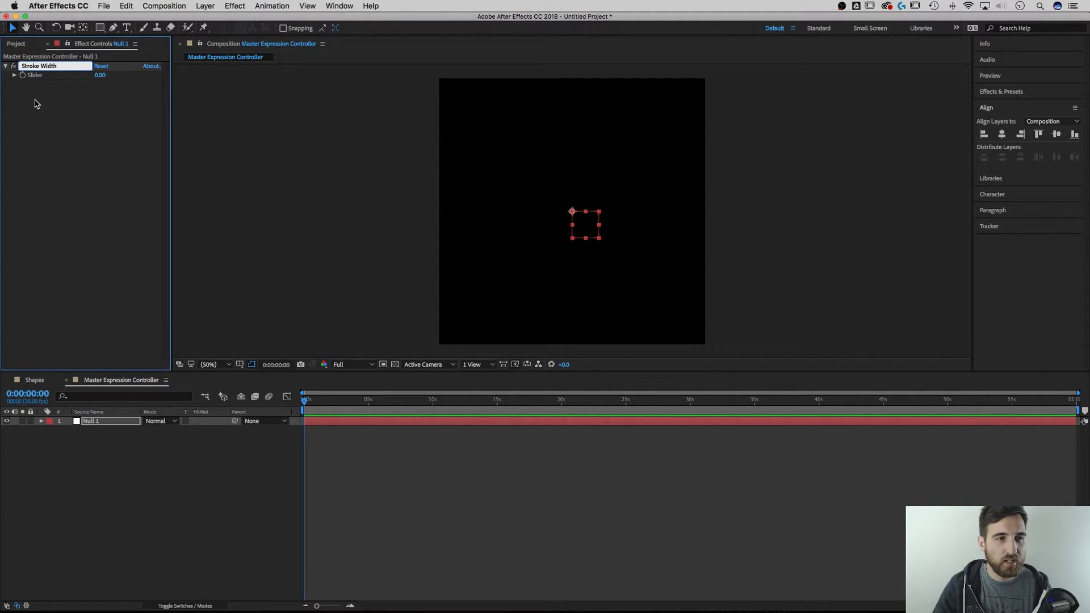
pyautogui.press('Return')
pyautogui.click(51, 103)
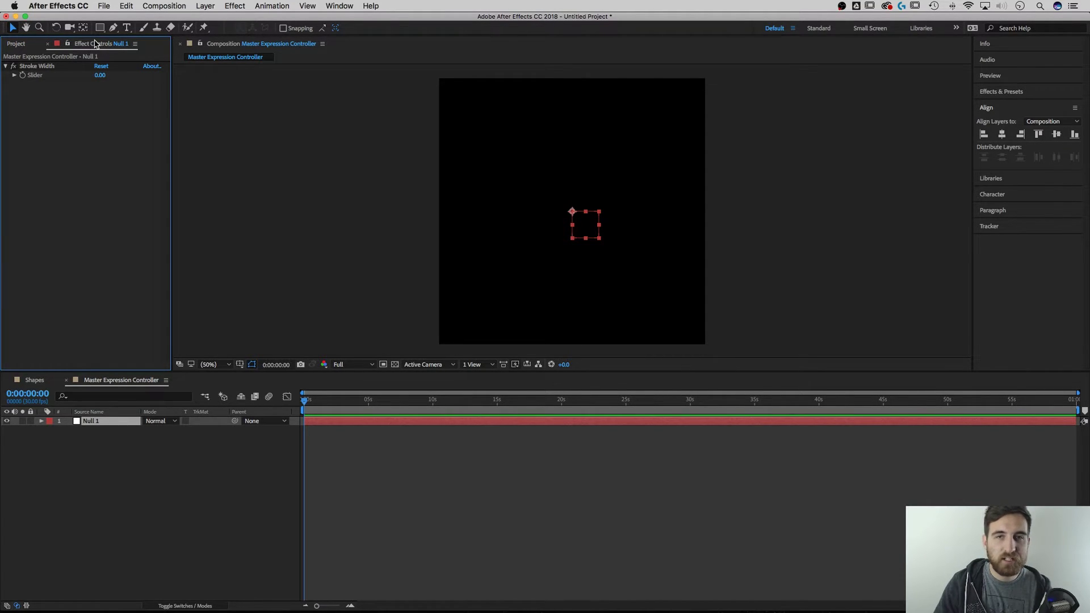
# Lock Null 1's Effect Controls, dock them below the Project panel, and return to the Shapes comp.
pyautogui.click(46, 380)
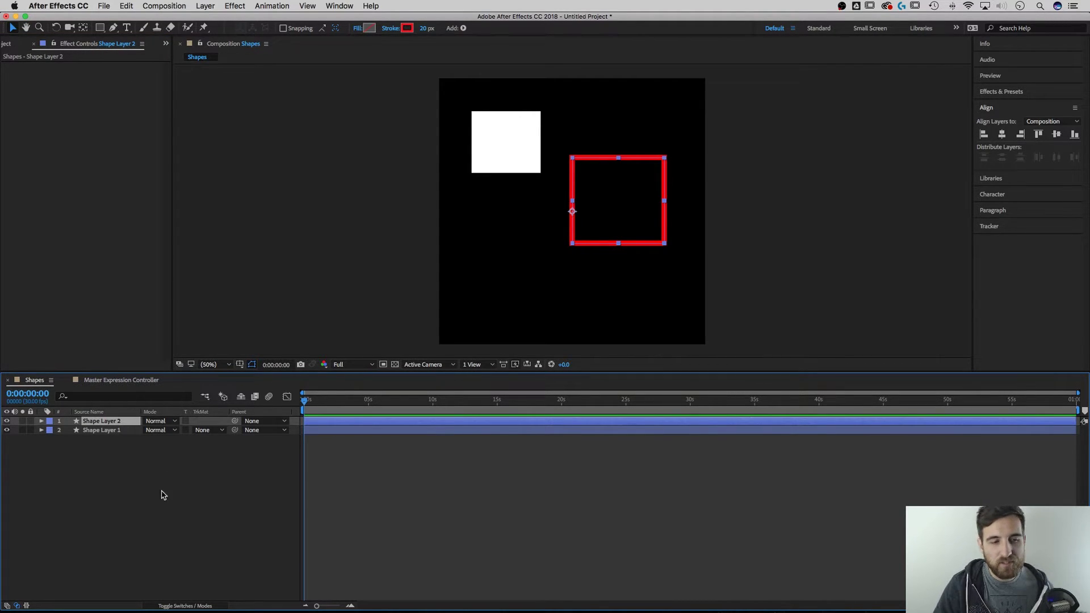
pyautogui.click(121, 380)
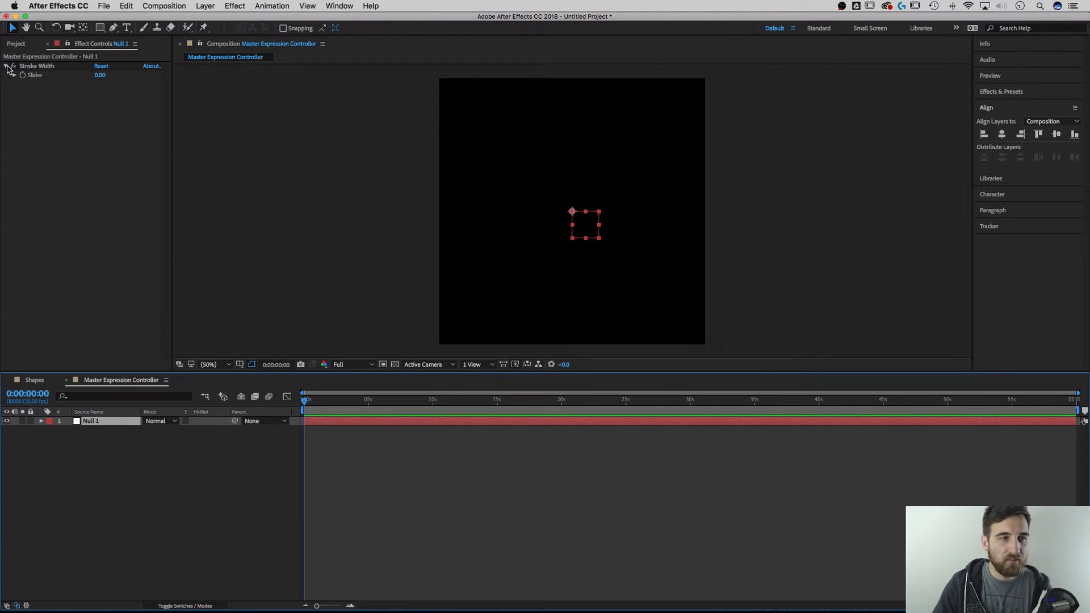
pyautogui.click(68, 45)
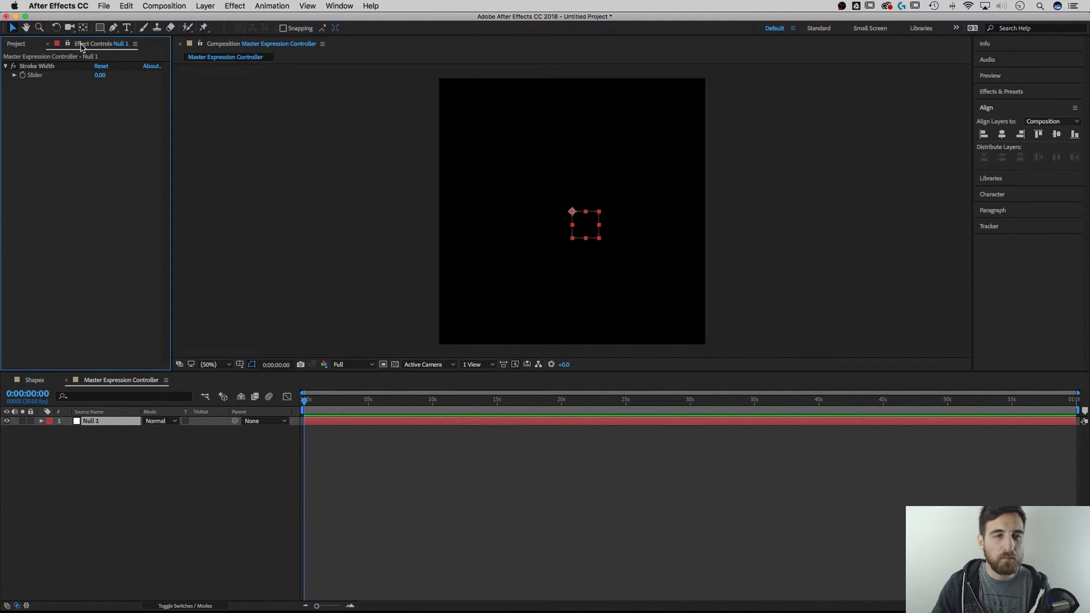
pyautogui.moveTo(77, 48); pyautogui.dragTo(52, 85)
pyautogui.moveTo(88, 309); pyautogui.dragTo(93, 352)
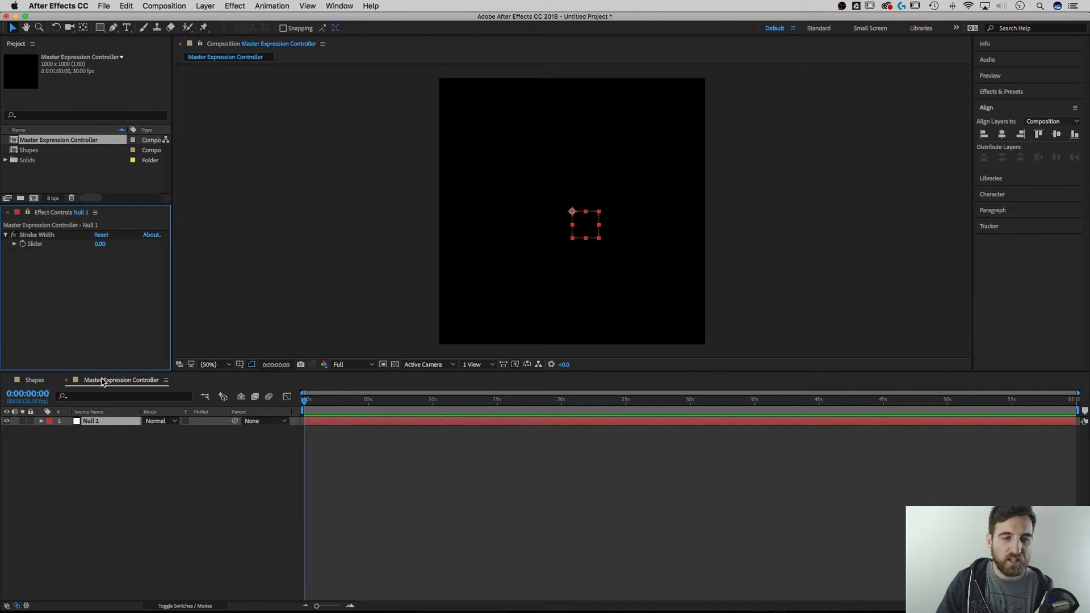
pyautogui.moveTo(117, 204); pyautogui.dragTo(116, 250)
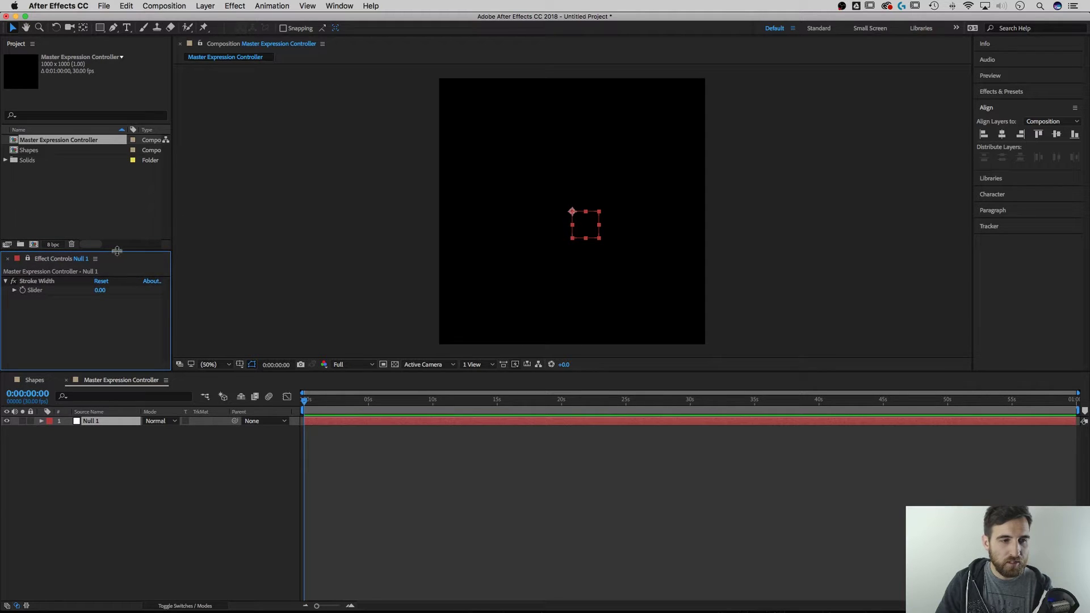
pyautogui.click(34, 381)
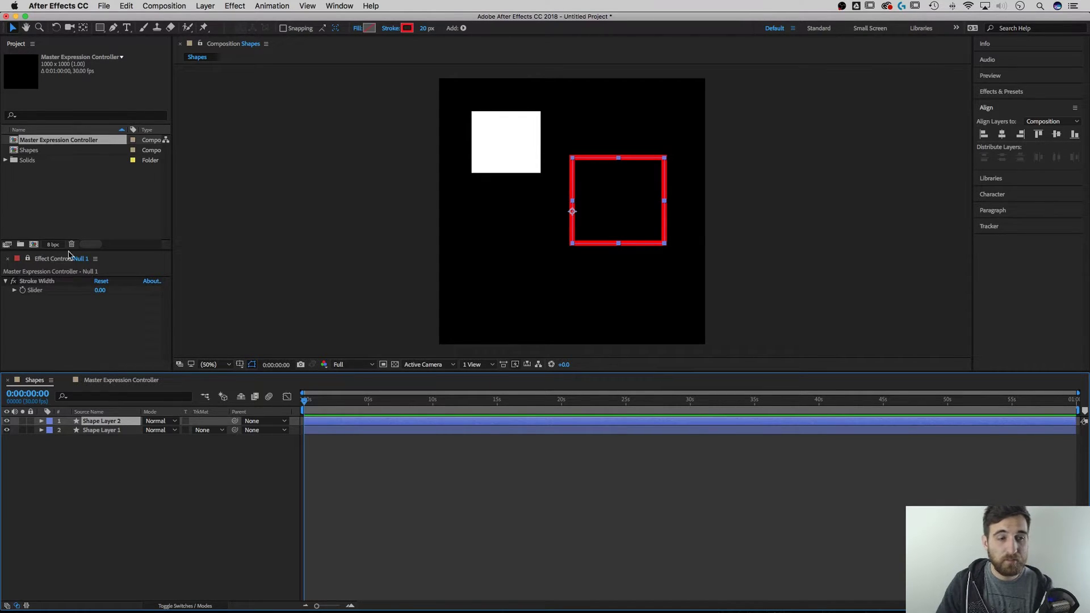
pyautogui.moveTo(144, 250); pyautogui.dragTo(144, 258)
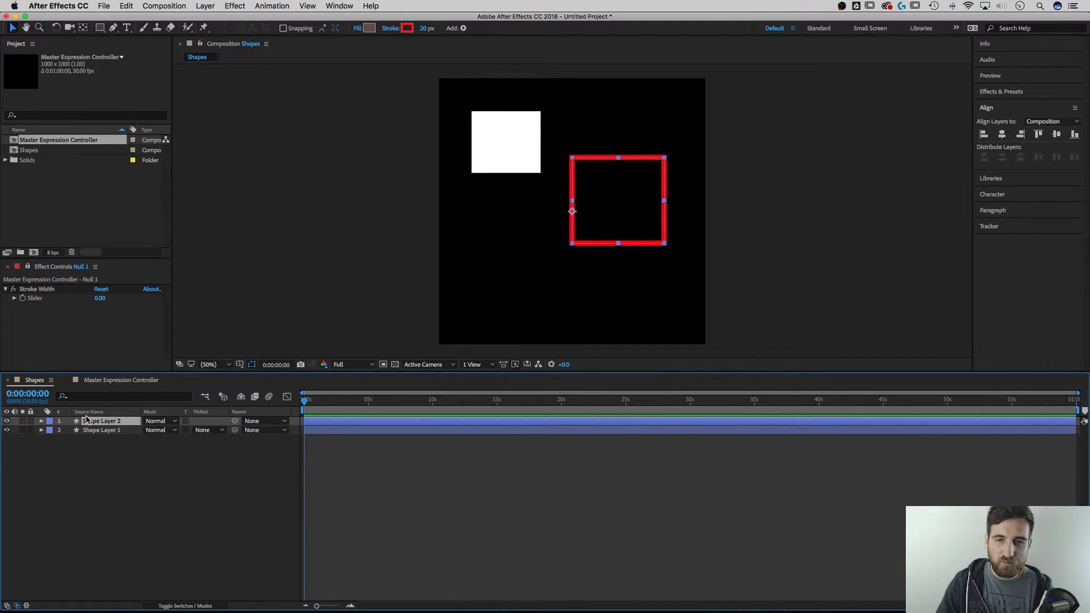
# Reveal Shape Layer 2's Rectangle 1 > Stroke 1 properties and scrub its Stroke Width upward.
pyautogui.click(6, 421)
pyautogui.click(6, 422)
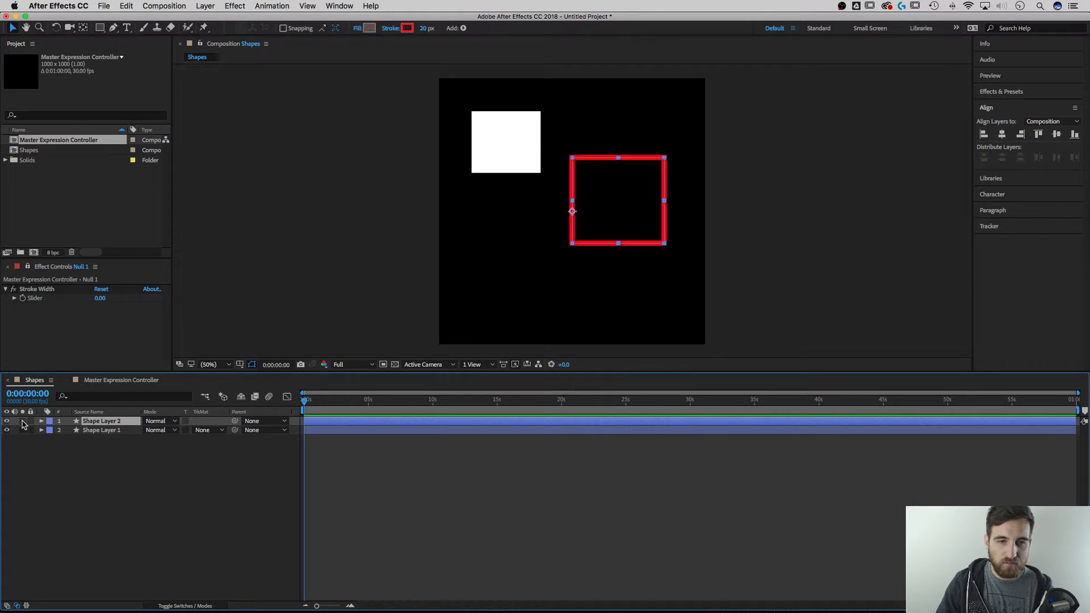
pyautogui.click(41, 421)
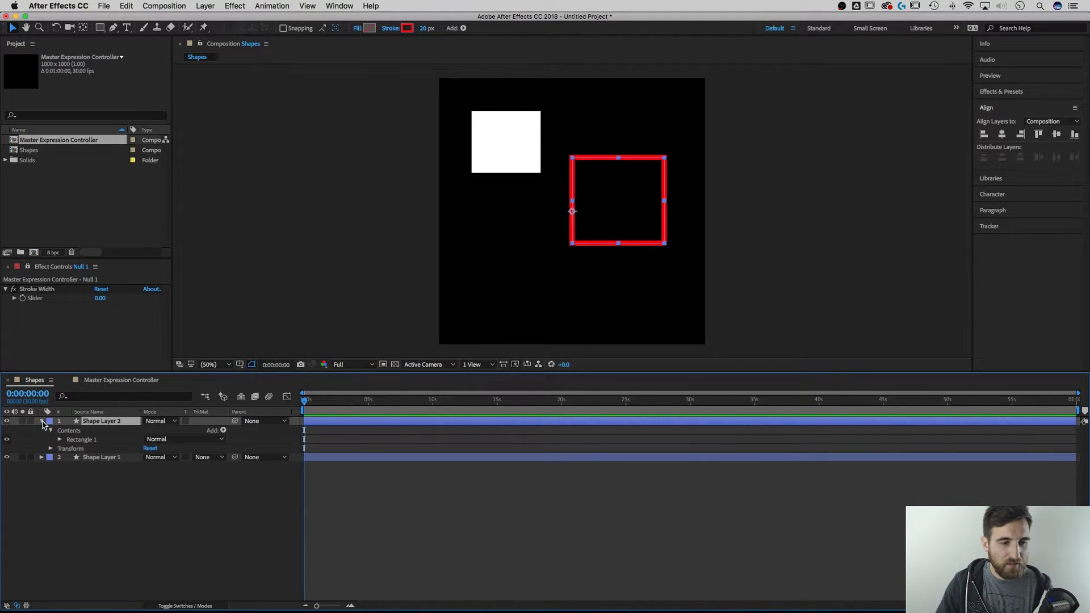
pyautogui.click(60, 441)
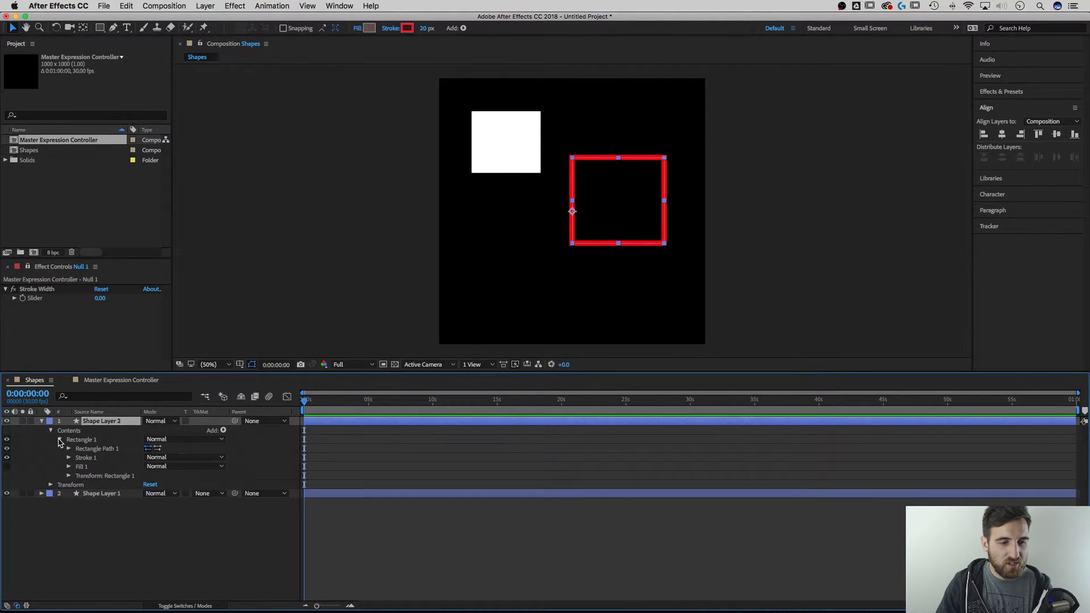
pyautogui.click(69, 458)
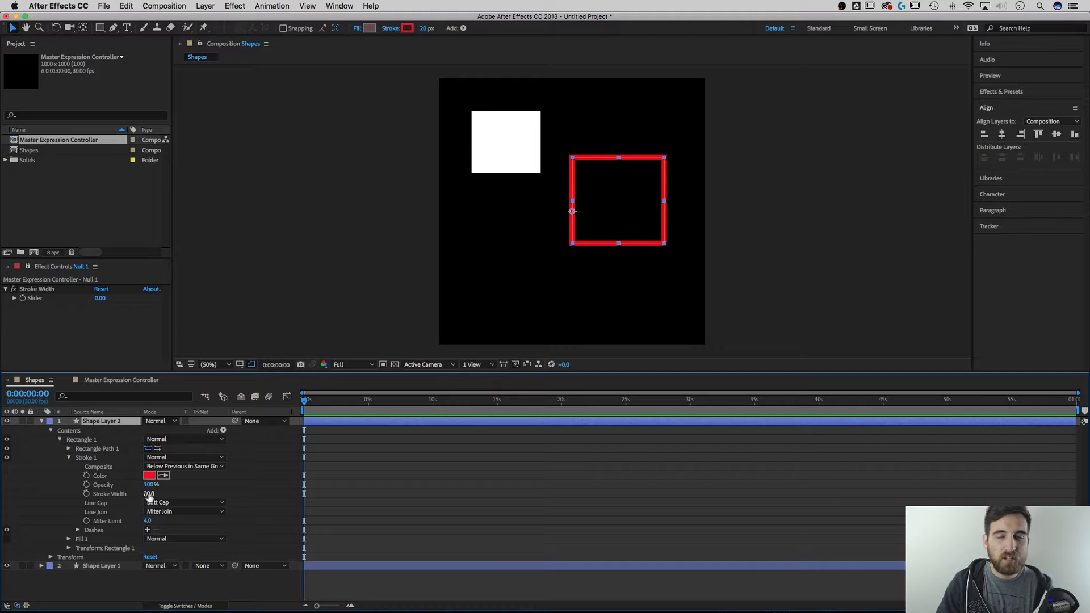
pyautogui.moveTo(149, 496); pyautogui.dragTo(159, 495)
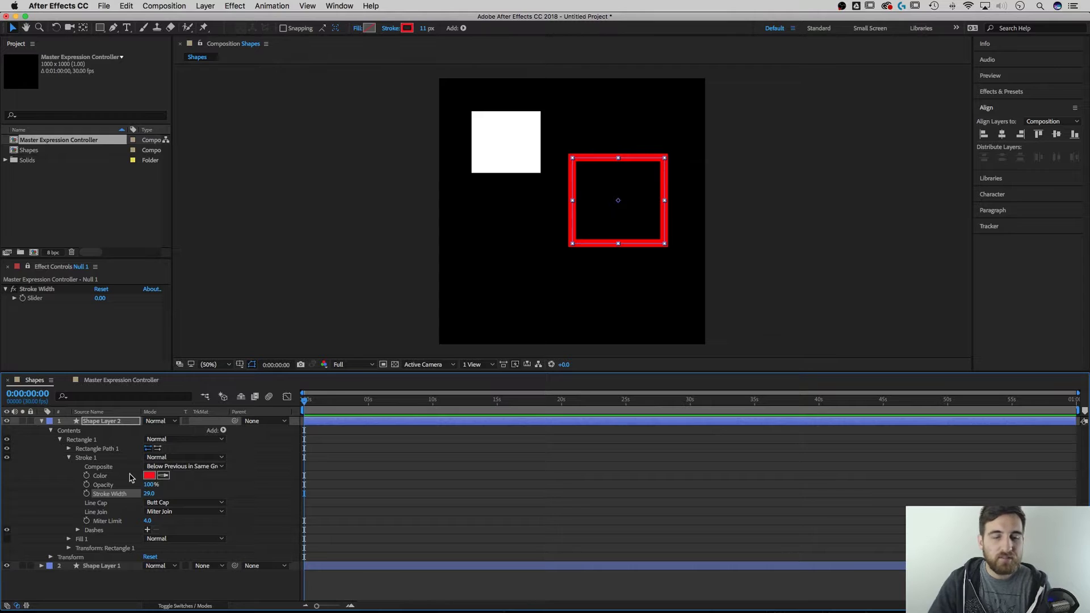
# Pick-whip the red square's Stroke Width expression to Null 1's Stroke Width slider.
pyautogui.keyDown('alt'); pyautogui.click(87, 494); pyautogui.keyUp('alt')
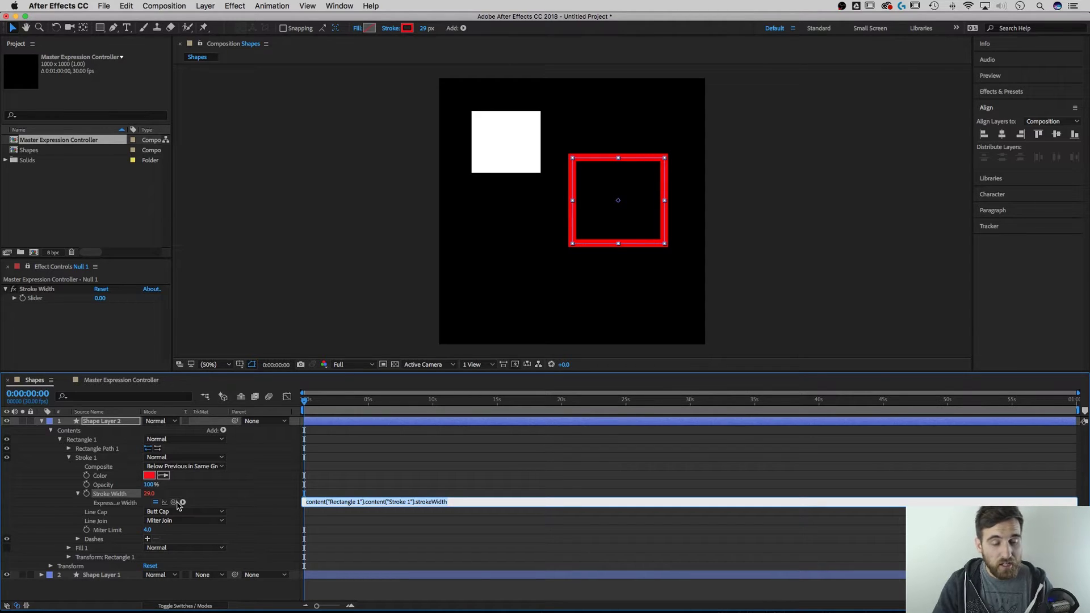
pyautogui.moveTo(174, 505)
pyautogui.mouseDown()
pyautogui.moveTo(179, 451)
pyautogui.moveTo(143, 347)
pyautogui.moveTo(111, 317)
pyautogui.moveTo(33, 299)
pyautogui.mouseUp()
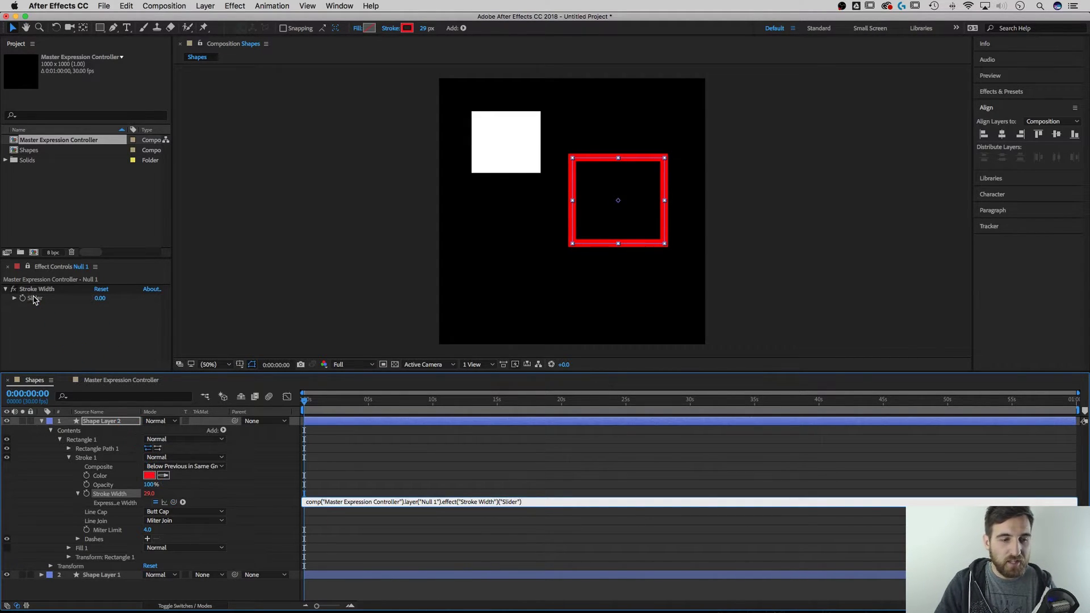
pyautogui.click(257, 242)
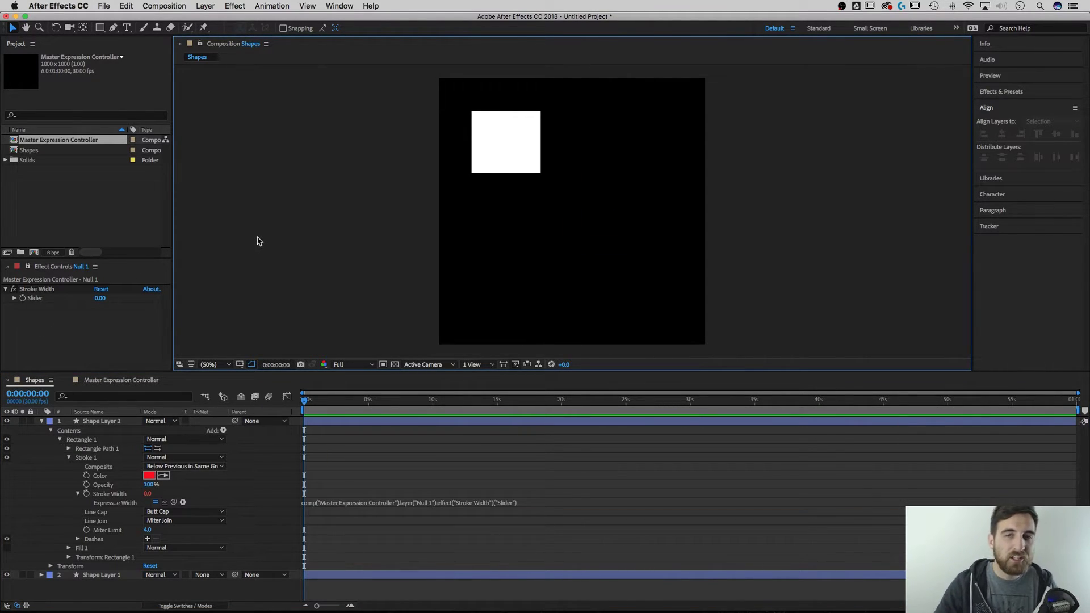
# Test the Null 1 Stroke Width slider at 25, then set it to 13.
pyautogui.click(146, 494)
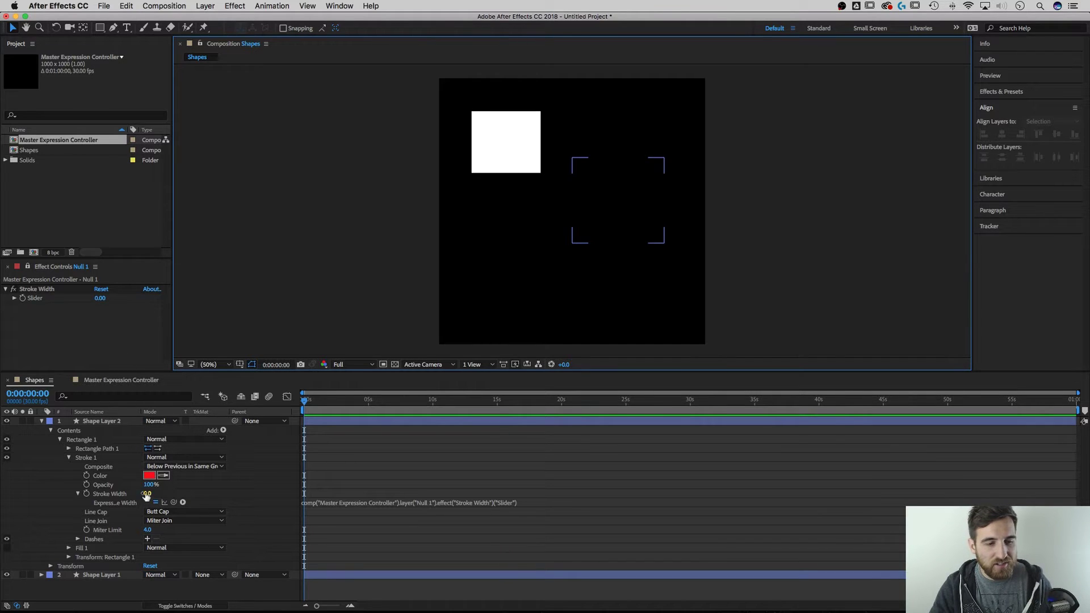
pyautogui.click(100, 299)
pyautogui.moveTo(99, 299); pyautogui.dragTo(106, 298)
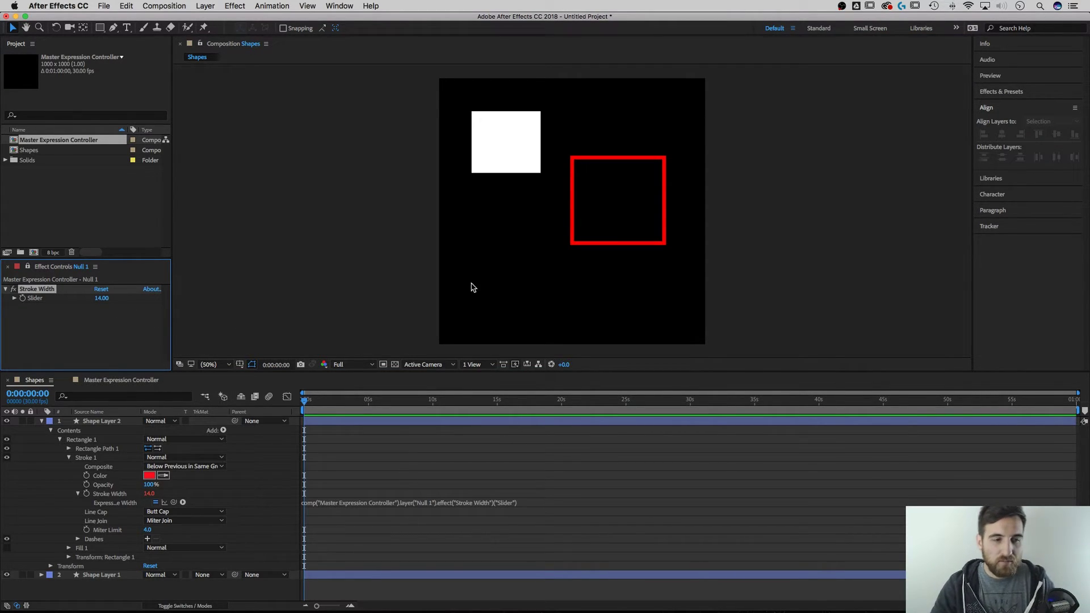
pyautogui.click(101, 298)
pyautogui.write('25')
pyautogui.press('Return')
pyautogui.click(102, 298)
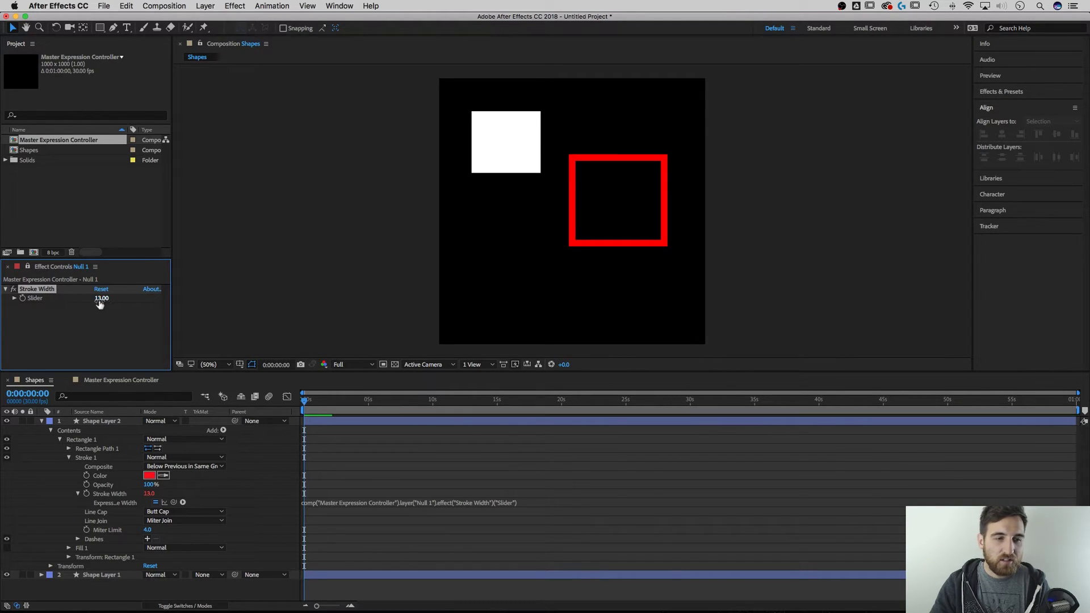
pyautogui.write('13')
pyautogui.press('Return')
# Duplicate the red square layer and move the copies into other positions.
pyautogui.click(41, 421)
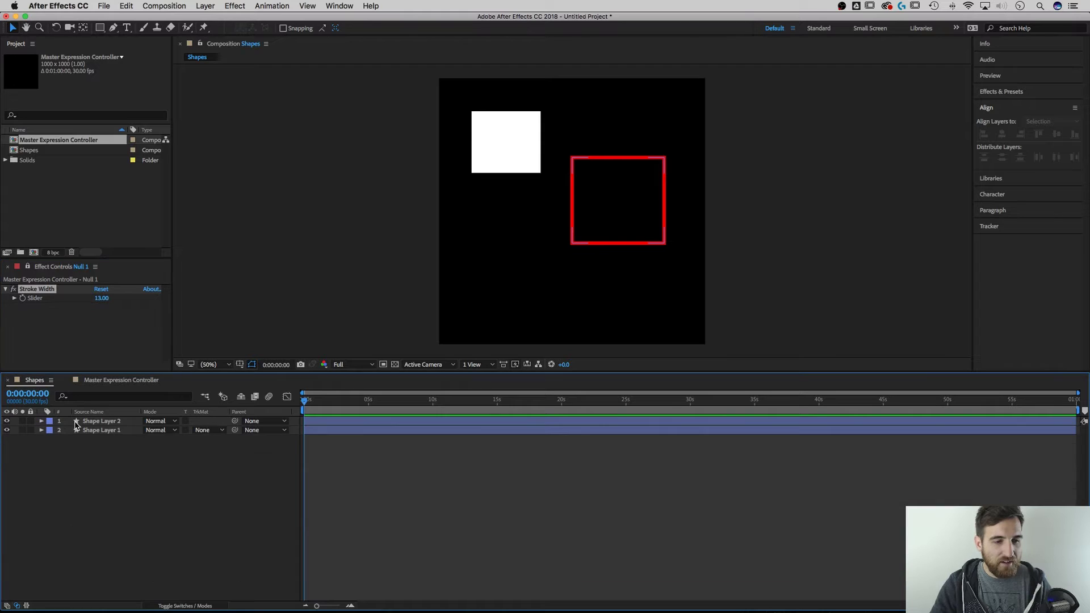
pyautogui.click(99, 421)
pyautogui.hotkey('ctrl', 'd')
pyautogui.hotkey('ctrl', 'd')
pyautogui.hotkey('ctrl', 'd')
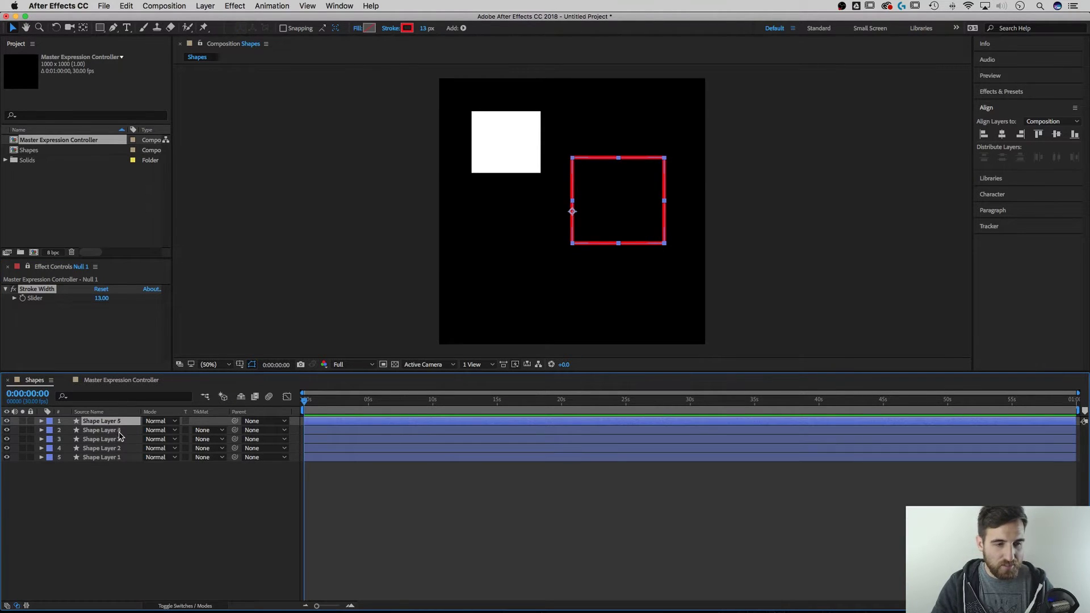
pyautogui.moveTo(635, 163); pyautogui.dragTo(458, 300)
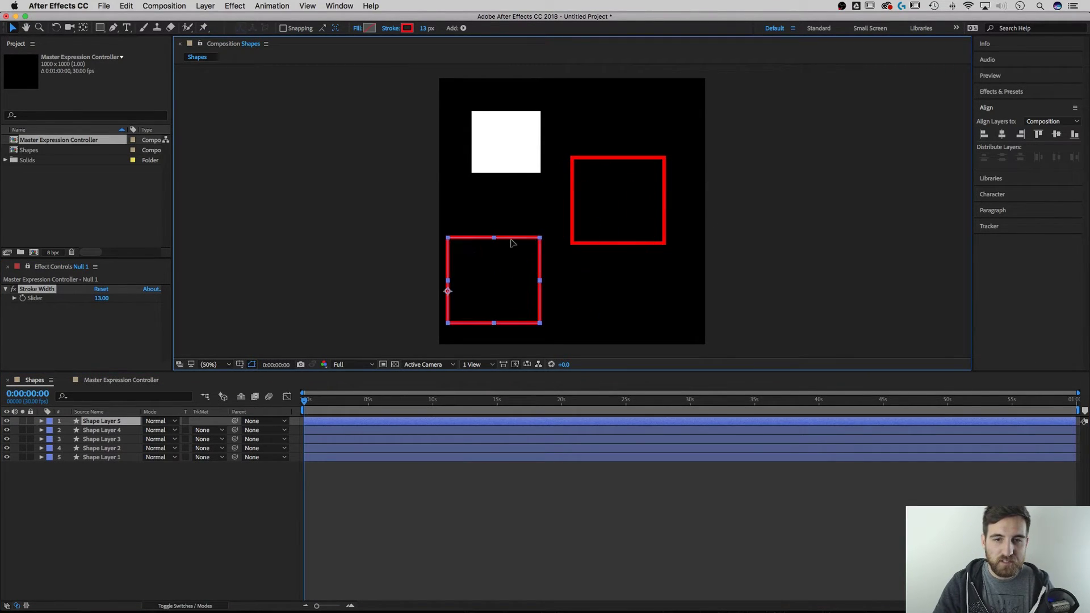
pyautogui.moveTo(608, 163); pyautogui.dragTo(640, 266)
pyautogui.moveTo(628, 147); pyautogui.dragTo(486, 124)
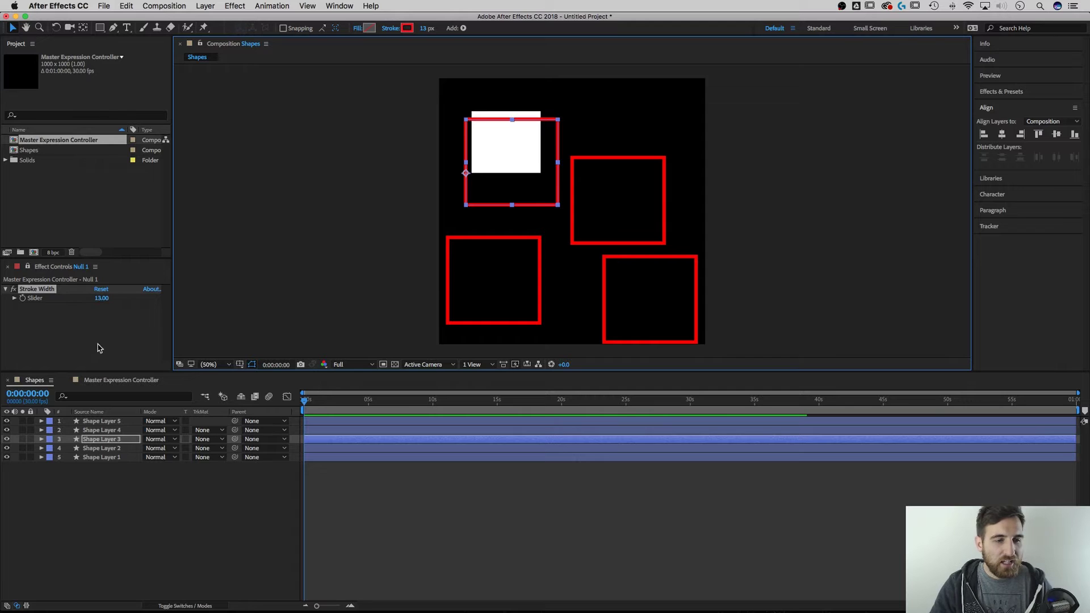
# Try a Stroke Width of 51 on all squares, then return it to 13.
pyautogui.click(42, 452)
pyautogui.click(42, 448)
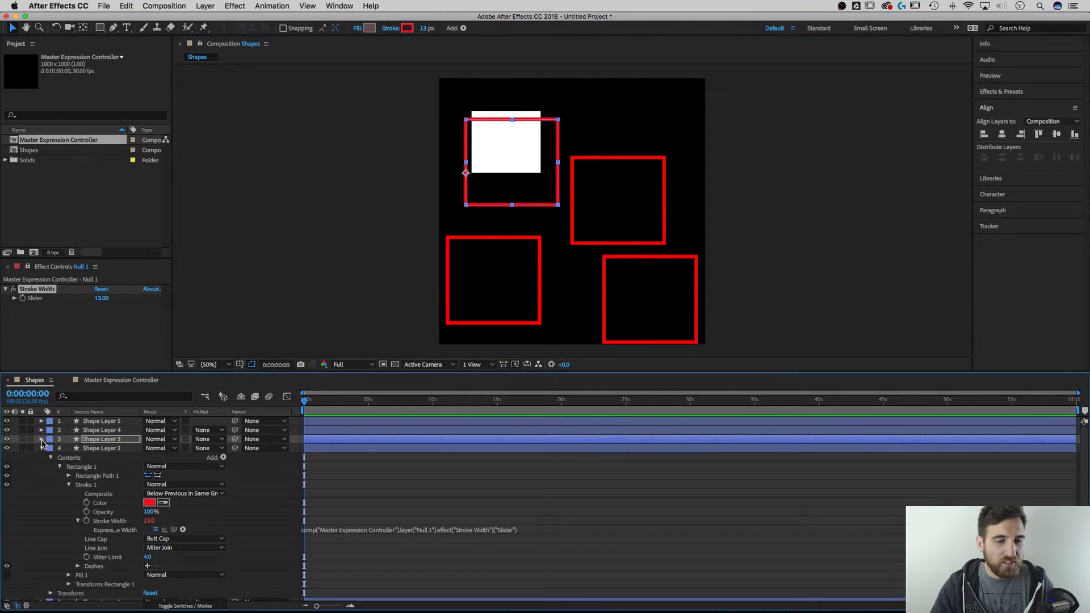
pyautogui.click(42, 448)
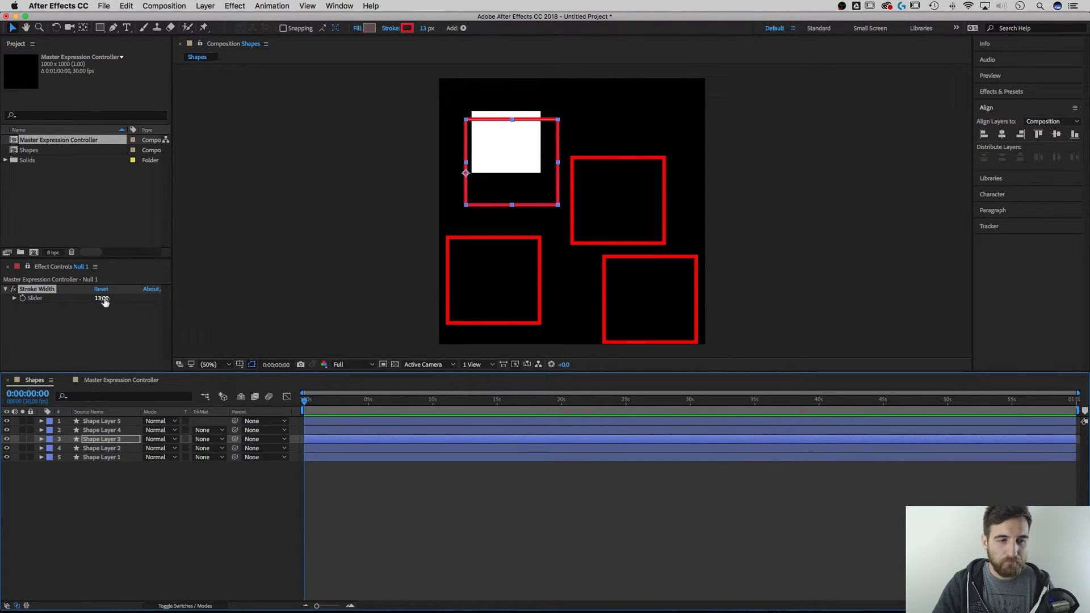
pyautogui.moveTo(105, 302); pyautogui.dragTo(108, 301)
pyautogui.click(102, 298)
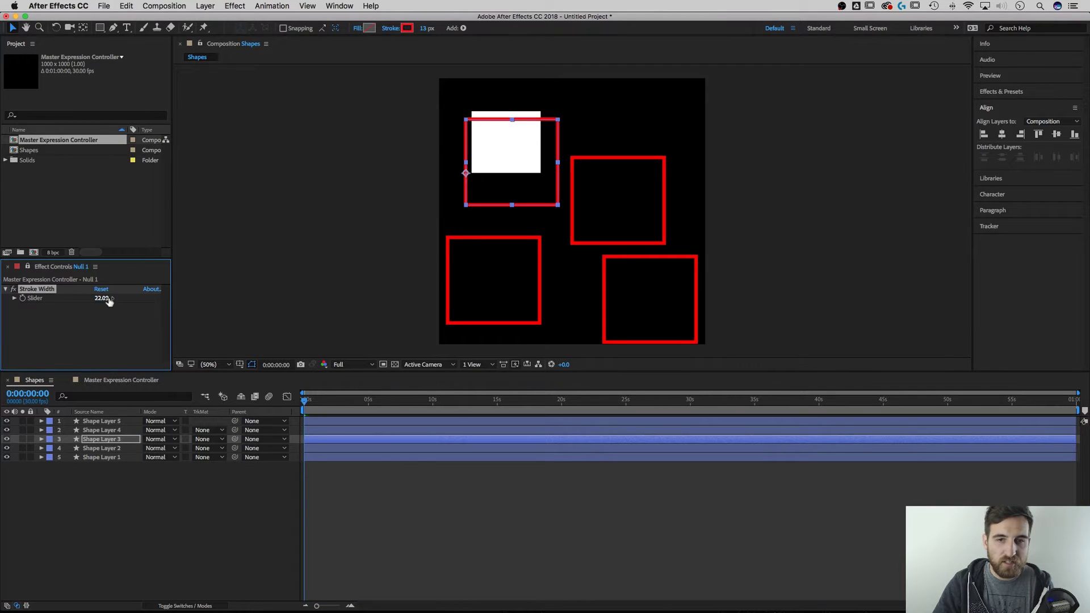
pyautogui.write('51')
pyautogui.press('Return')
pyautogui.click(102, 298)
pyautogui.write('13')
pyautogui.press('Return')
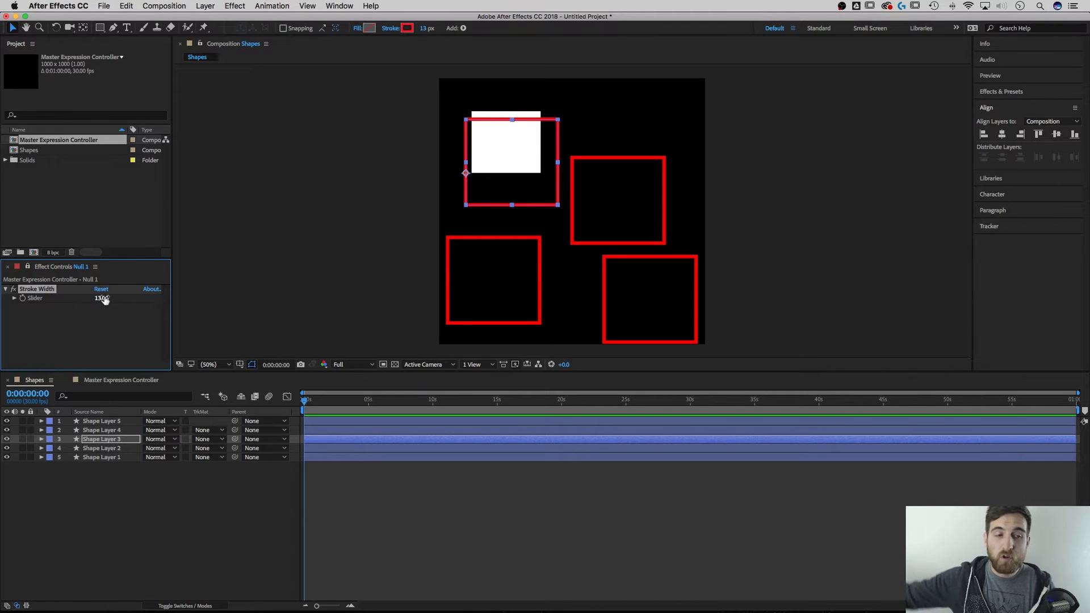
# Collapse the Stroke Width effect and switch to the Master Expression Controller comp.
pyautogui.click(6, 290)
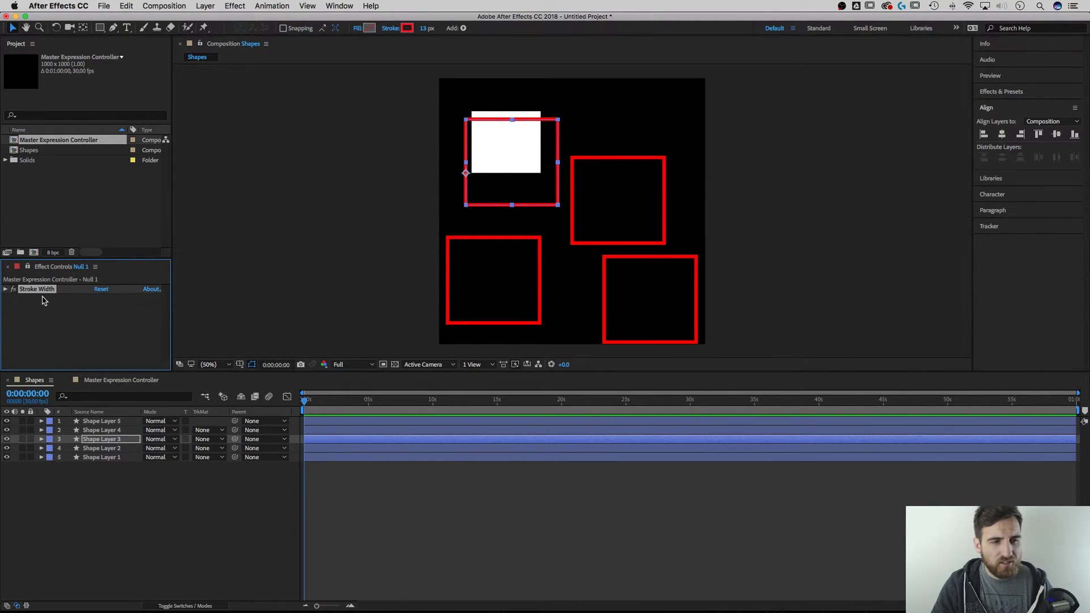
pyautogui.click(56, 310)
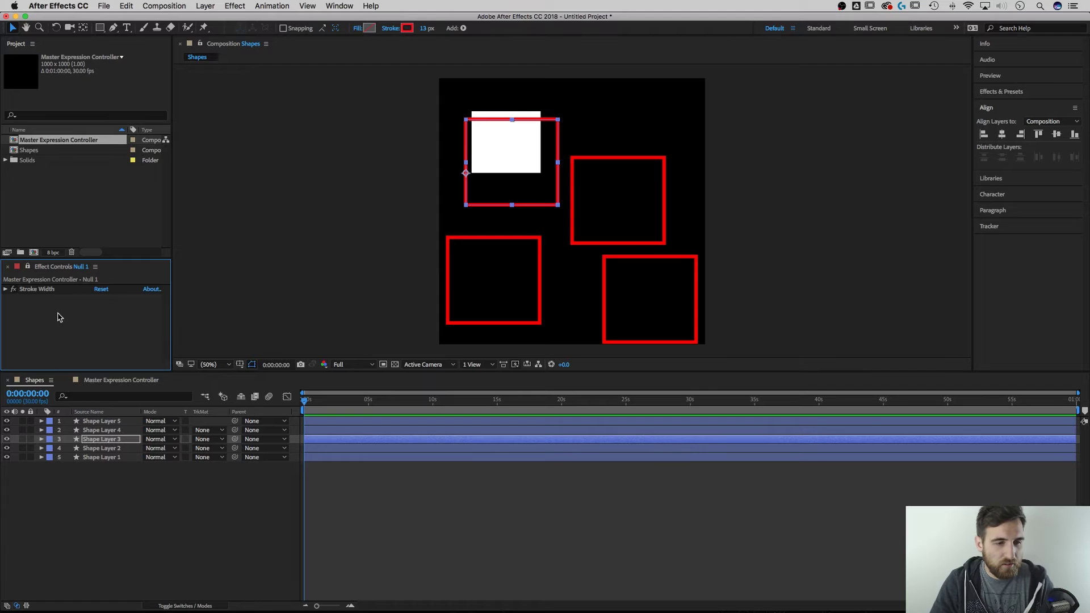
pyautogui.click(95, 385)
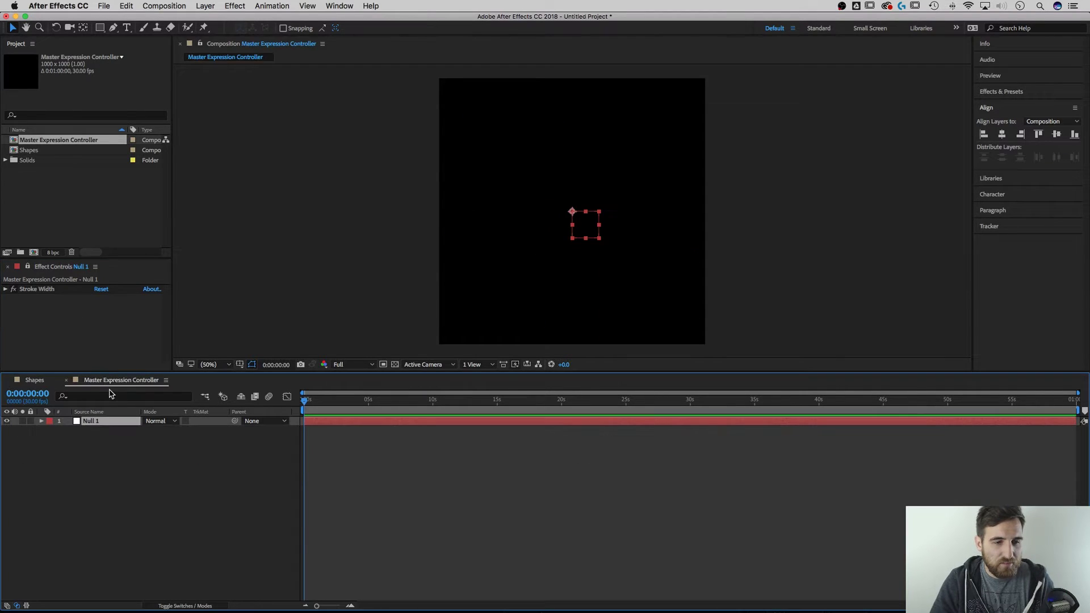
# Add a Color Control to Null 1 named 'Stroke Color', then go back to the Shapes comp.
pyautogui.click(241, 7)
pyautogui.moveTo(276, 126)
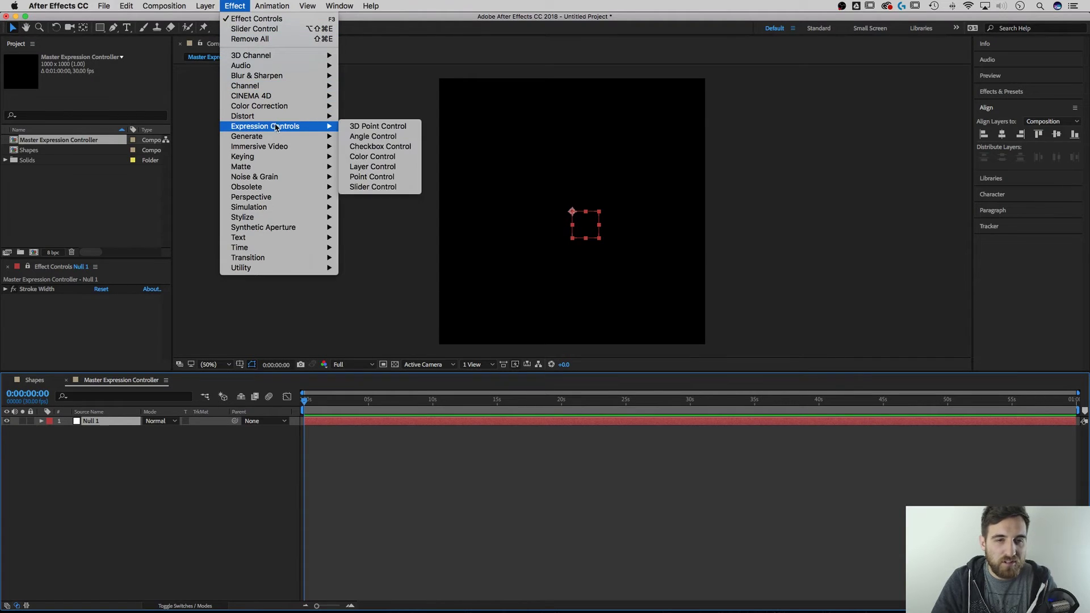
pyautogui.click(360, 158)
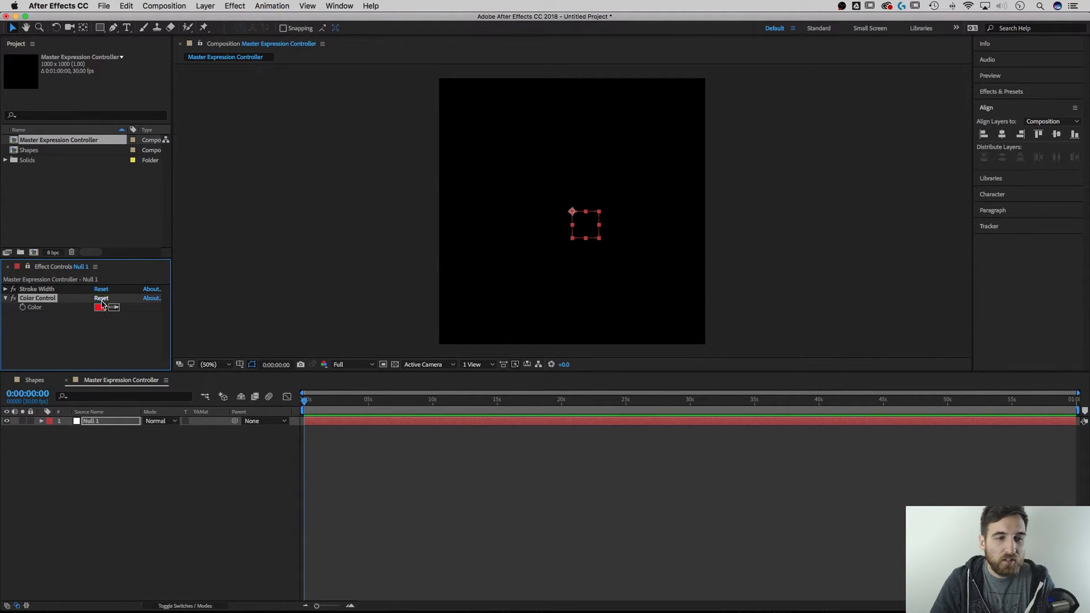
pyautogui.press('Return')
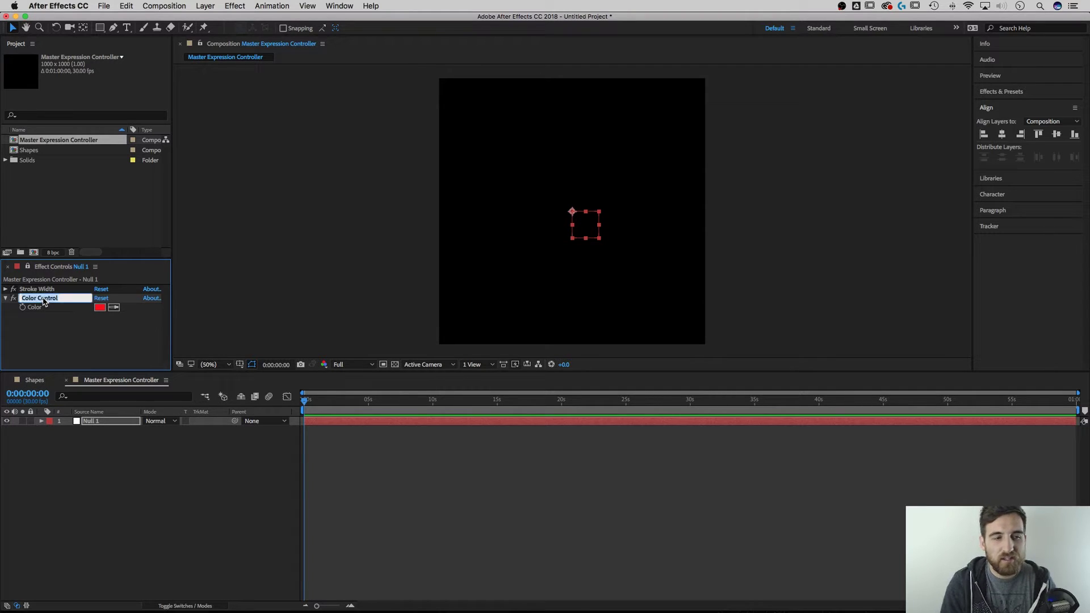
pyautogui.write('Stroke Col')
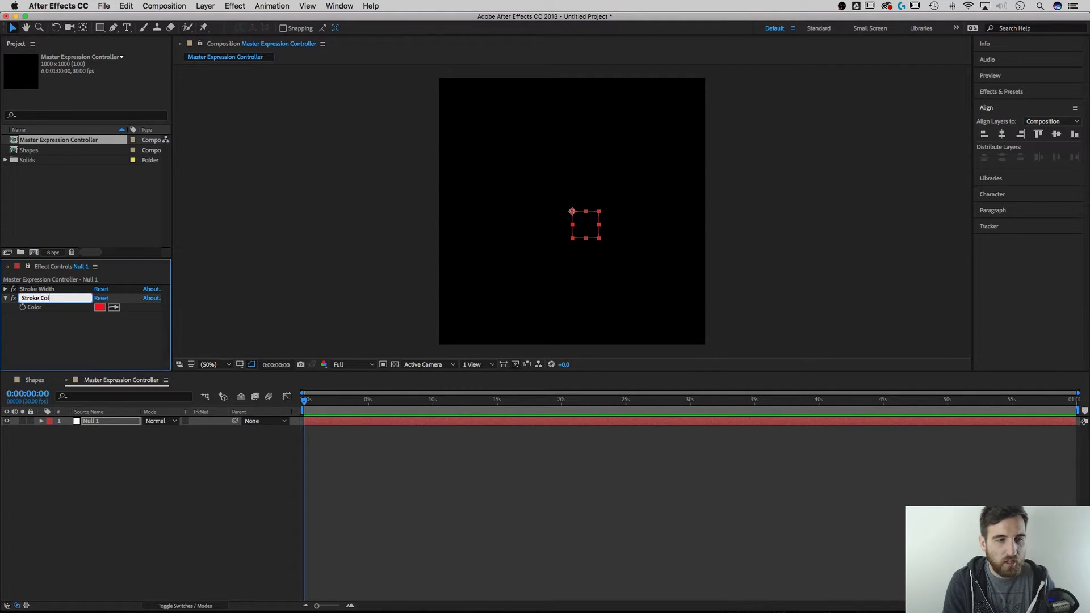
pyautogui.write('or')
pyautogui.press('Return')
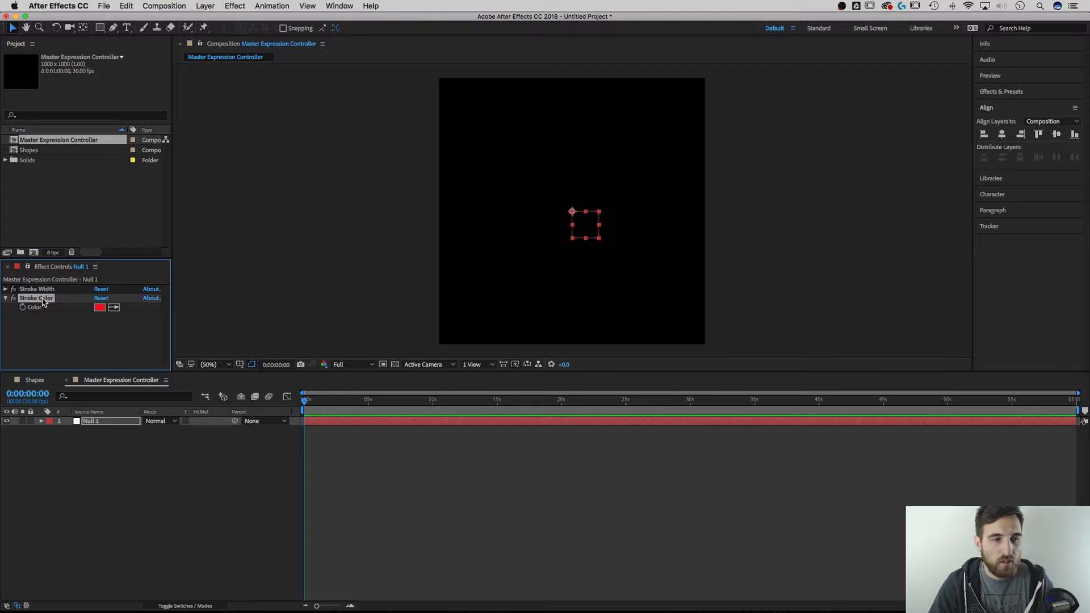
pyautogui.click(35, 380)
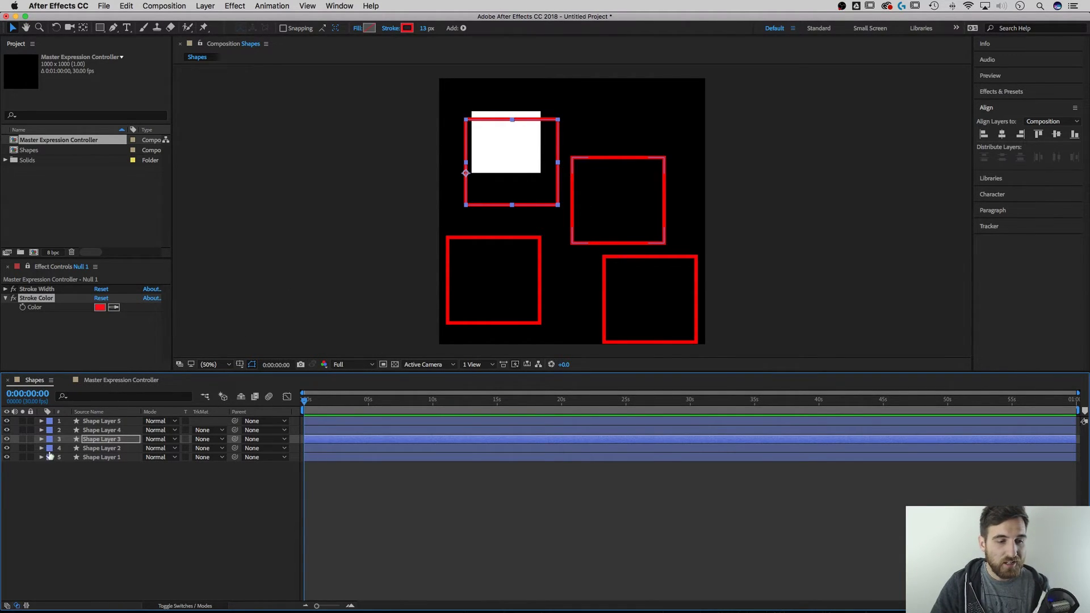
# Link Shape Layer 5's stroke Color by expression to Null 1's Stroke Color.
pyautogui.keyDown('shift'); pyautogui.click(104, 449); pyautogui.keyUp('shift')
pyautogui.keyDown('shift'); pyautogui.click(108, 421); pyautogui.keyUp('shift')
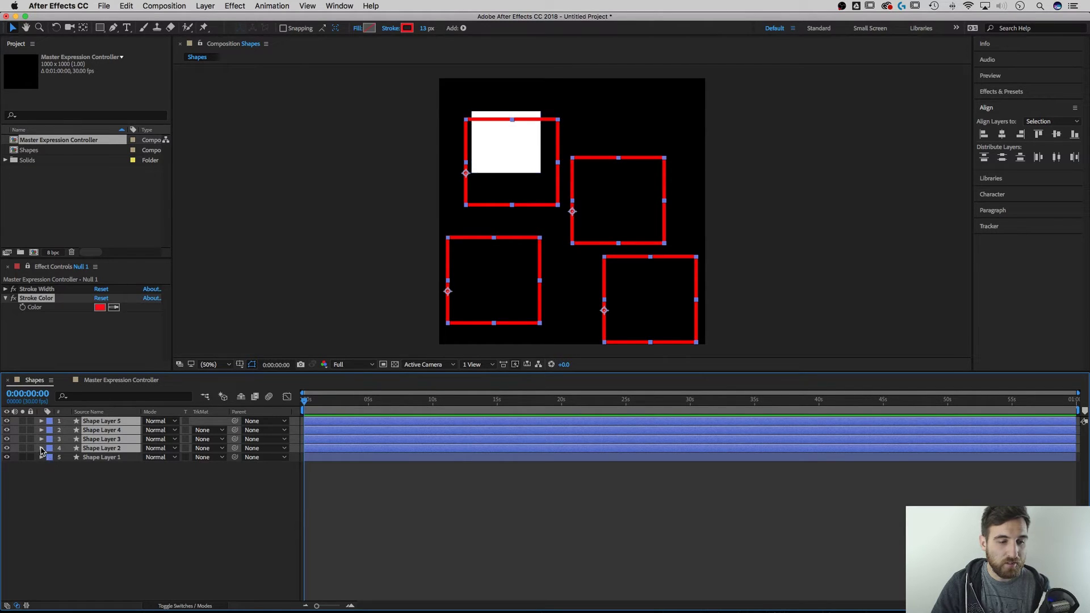
pyautogui.click(41, 449)
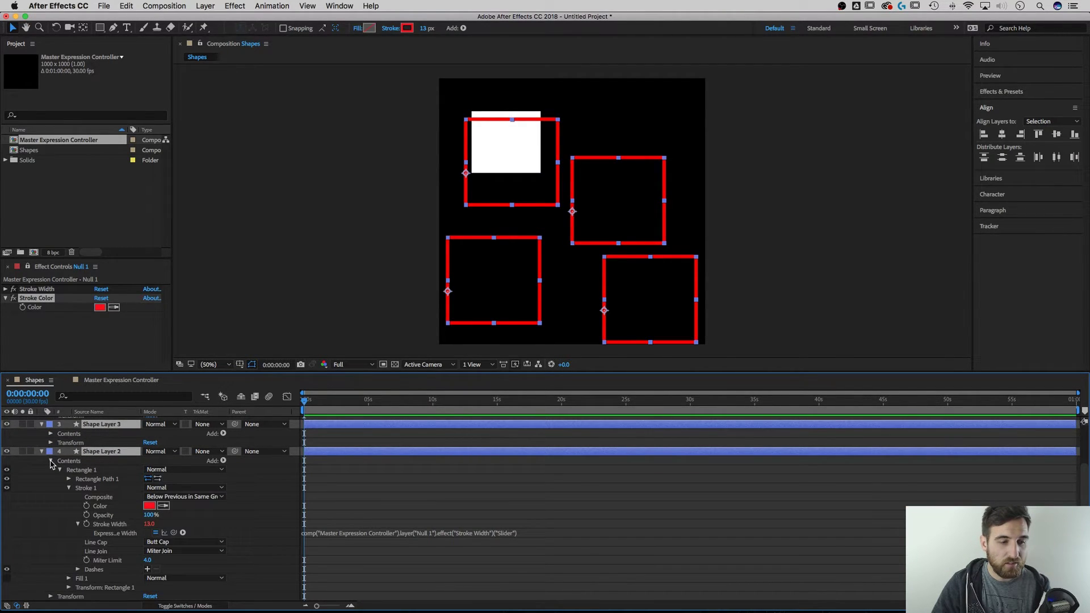
pyautogui.click(51, 461)
pyautogui.click(50, 430)
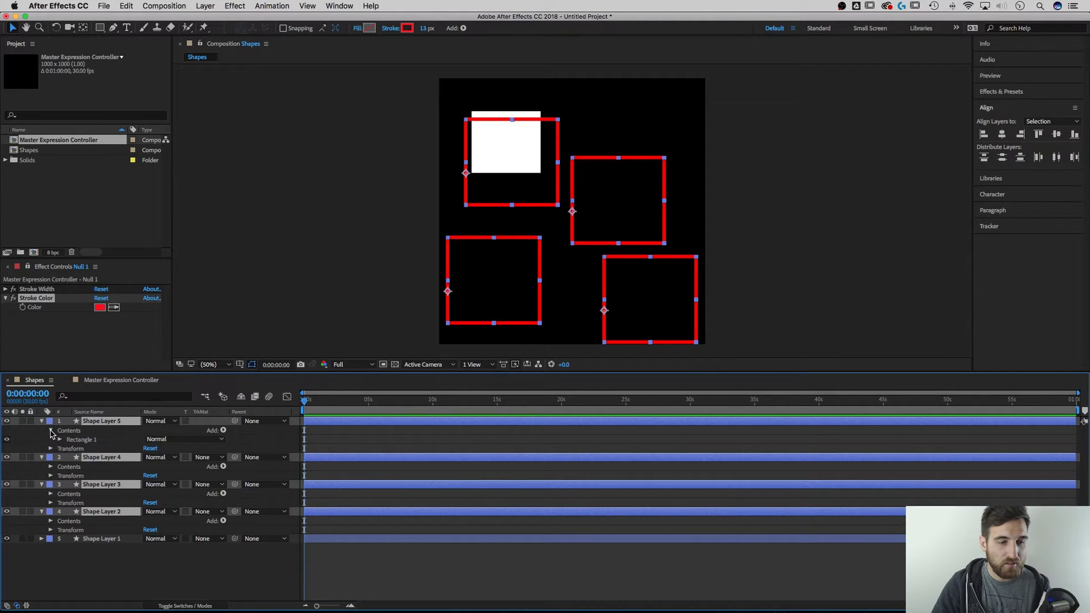
pyautogui.click(60, 440)
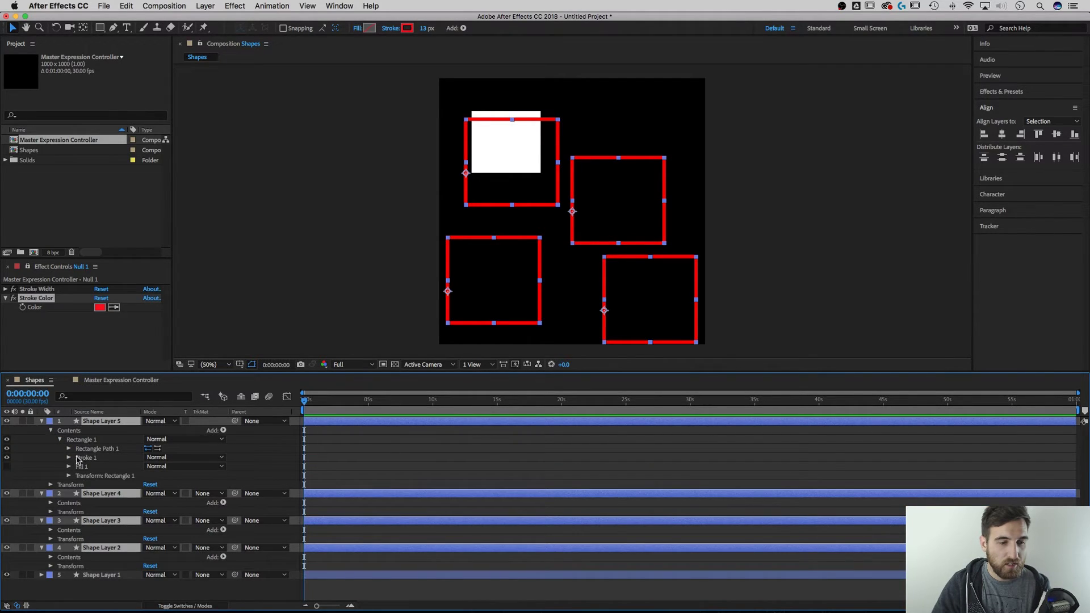
pyautogui.click(69, 457)
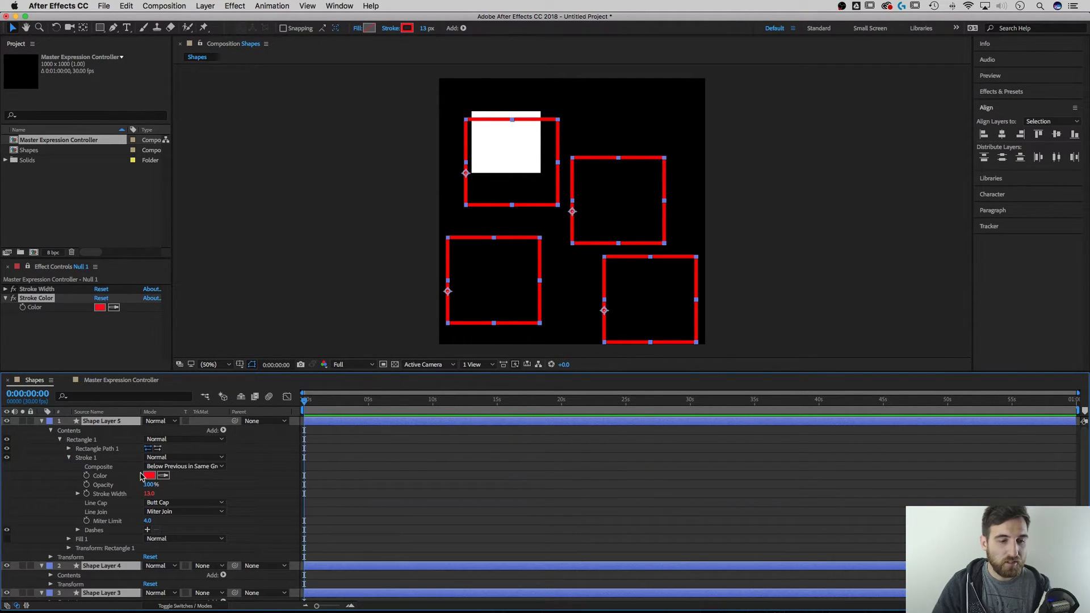
pyautogui.keyDown('alt'); pyautogui.click(87, 476); pyautogui.keyUp('alt')
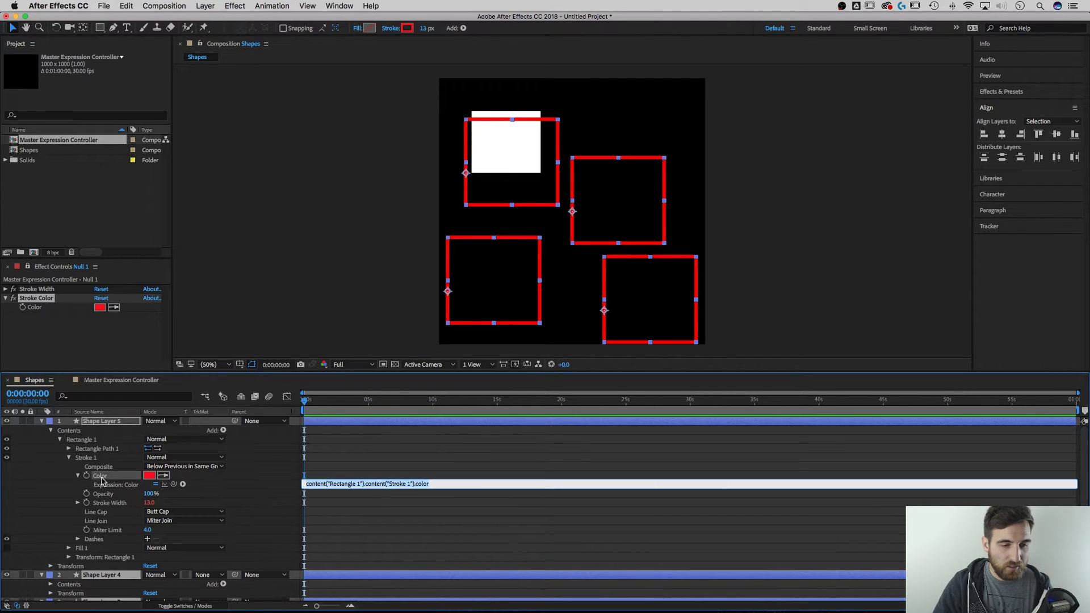
pyautogui.moveTo(174, 484); pyautogui.dragTo(45, 307)
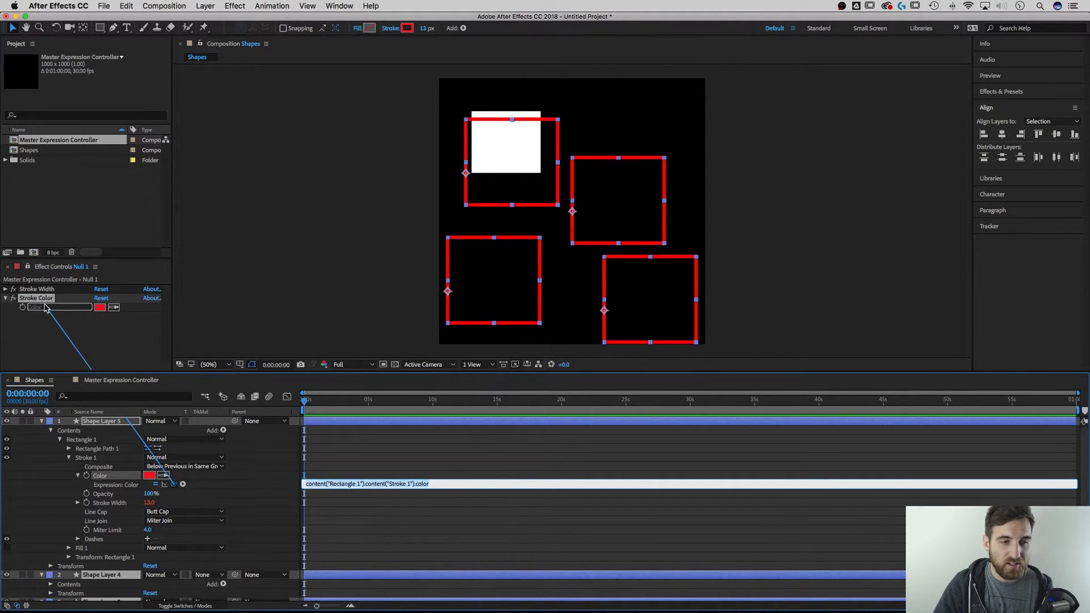
# Set Null 1's Stroke Color swatch to blue and collapse the layer properties.
pyautogui.click(100, 308)
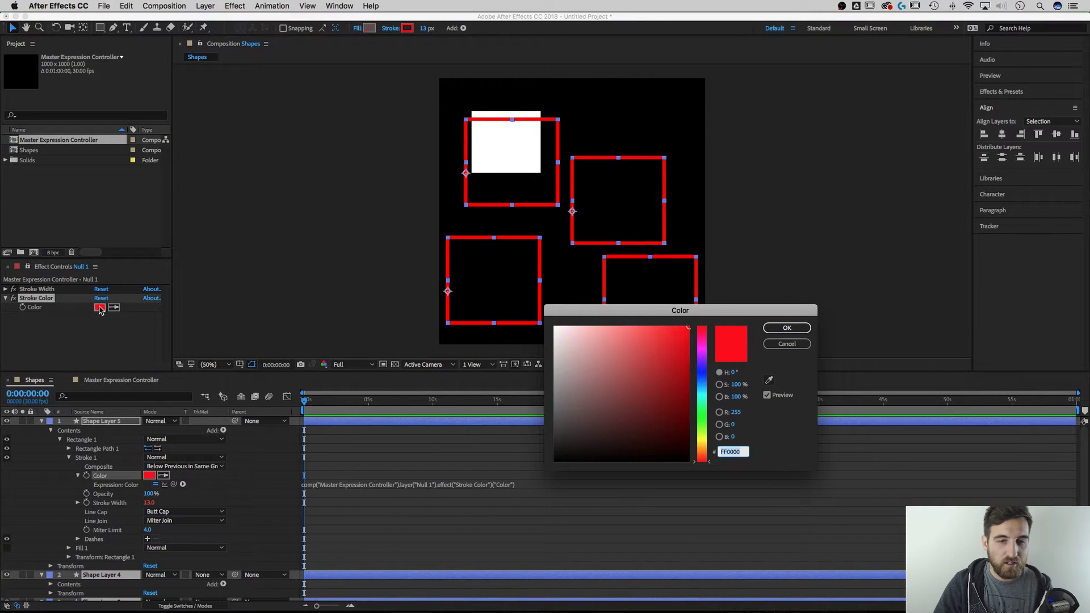
pyautogui.click(704, 377)
pyautogui.click(777, 329)
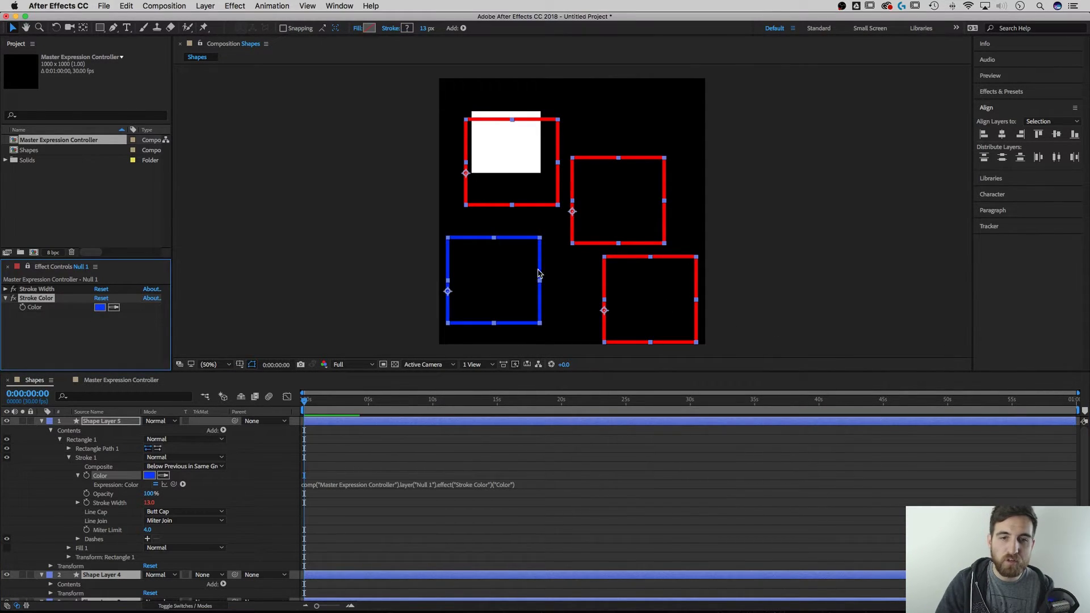
pyautogui.click(43, 421)
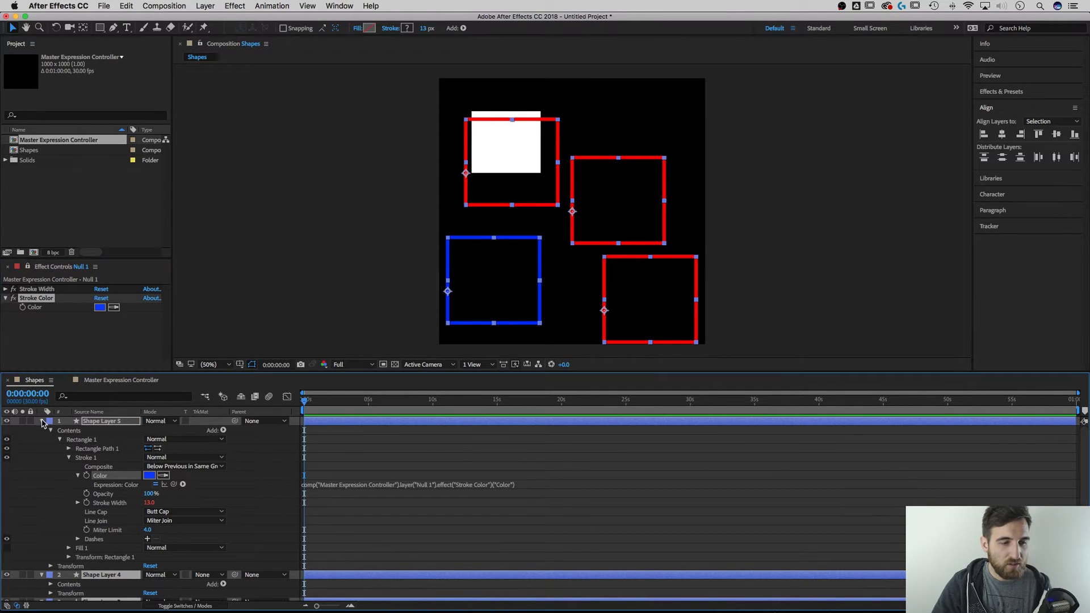
pyautogui.click(93, 506)
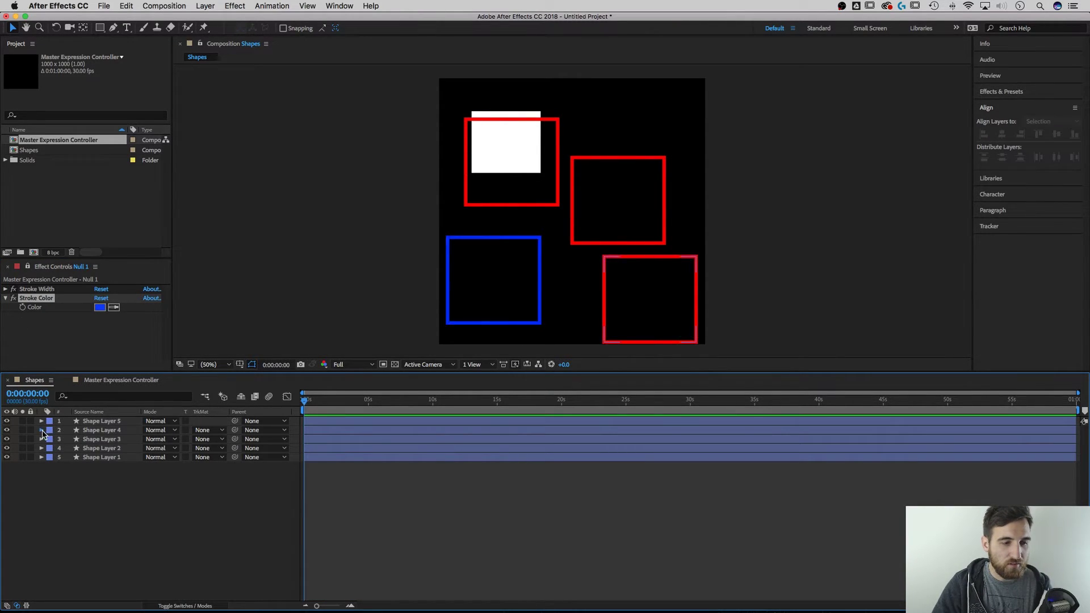
# Link Shape Layer 4's stroke Color to Null 1's Stroke Color, turning it blue.
pyautogui.click(41, 429)
pyautogui.click(50, 439)
pyautogui.click(60, 448)
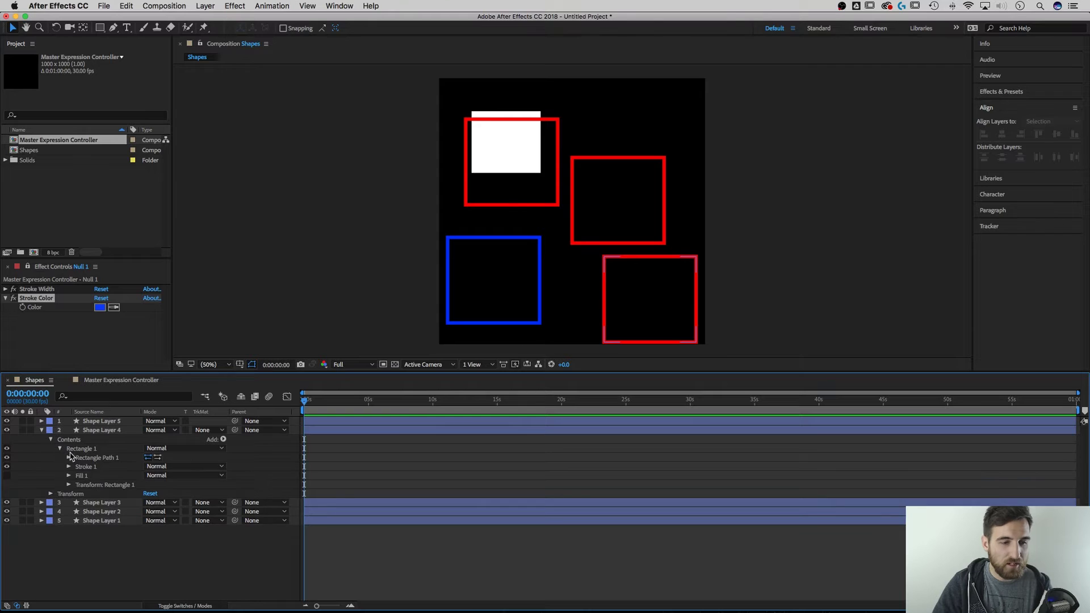
pyautogui.click(68, 467)
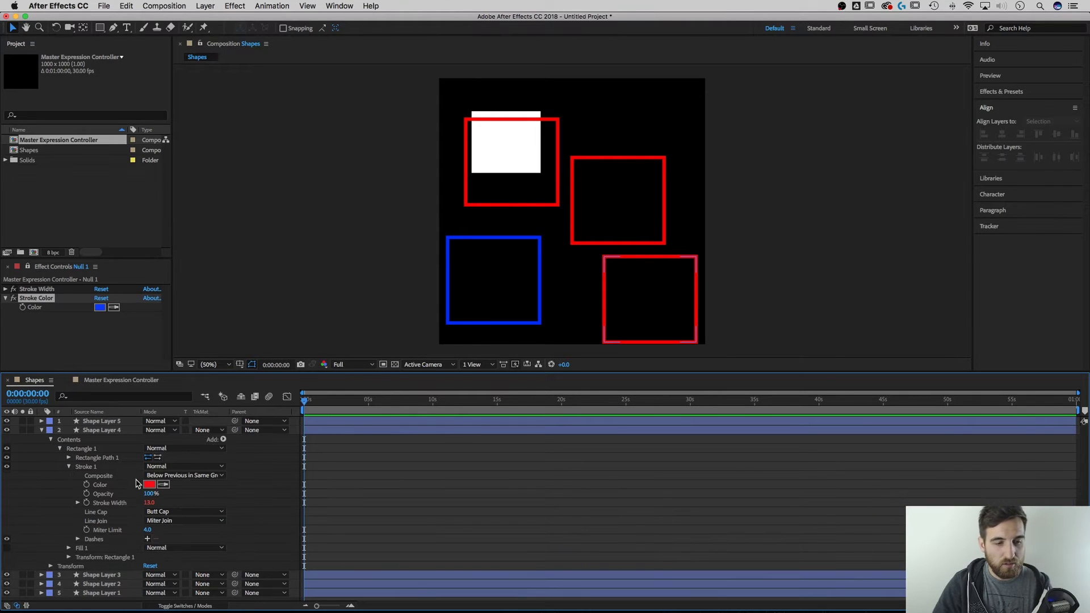
pyautogui.keyDown('alt'); pyautogui.click(86, 485); pyautogui.keyUp('alt')
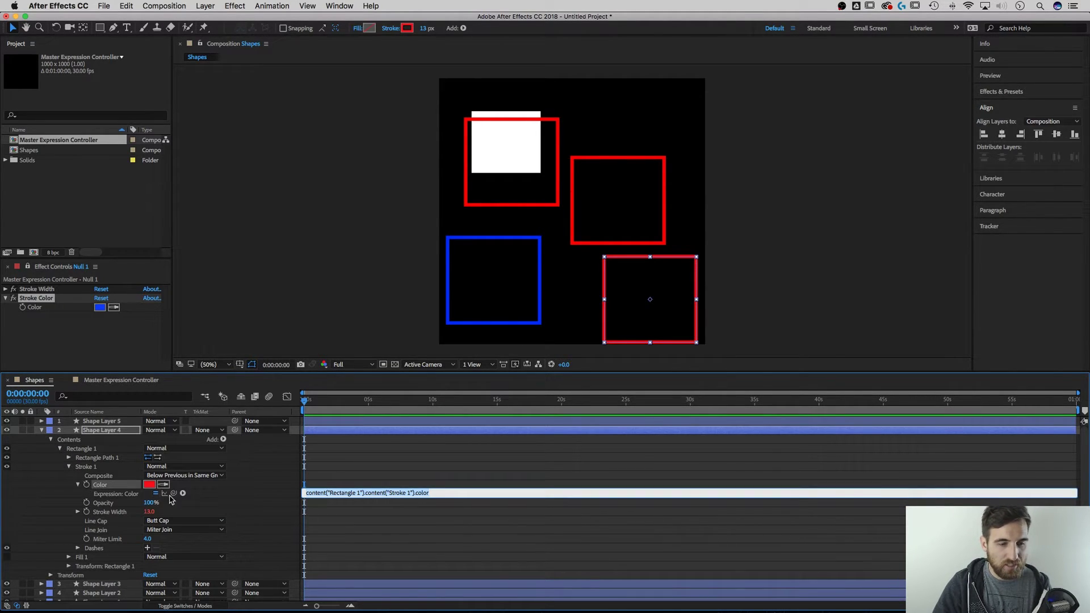
pyautogui.moveTo(173, 493)
pyautogui.mouseDown()
pyautogui.moveTo(96, 310)
pyautogui.moveTo(52, 311)
pyautogui.mouseUp()
pyautogui.click(111, 329)
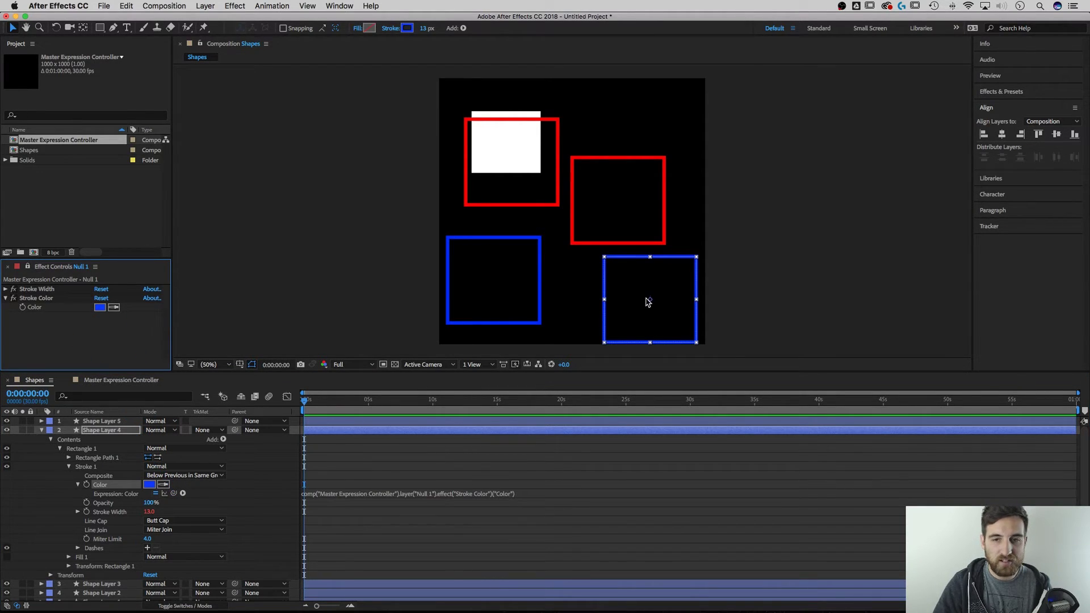
pyautogui.click(42, 430)
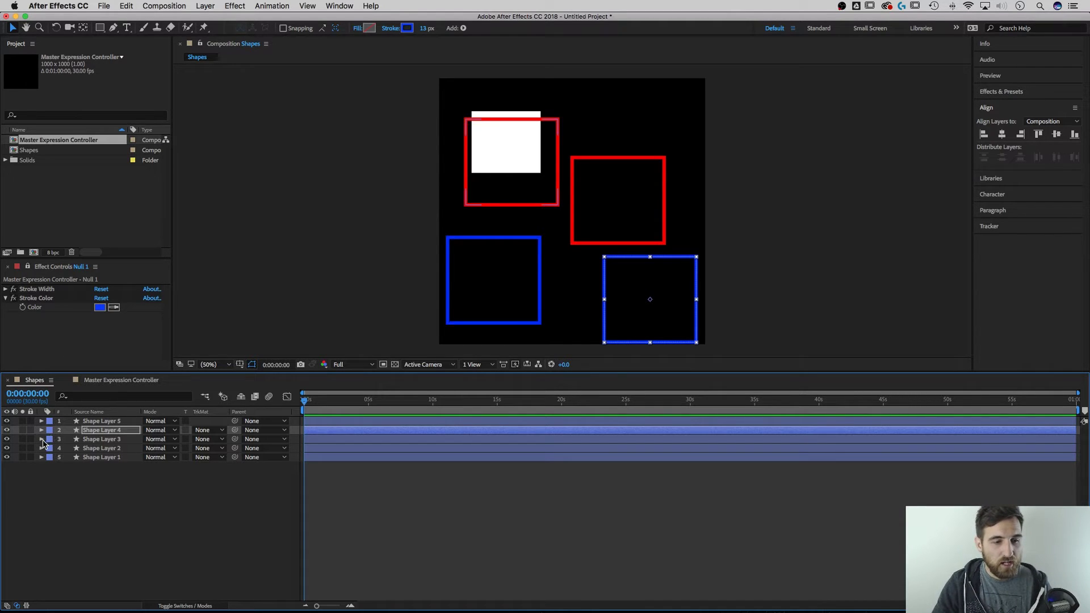
# Delete the two red squares and the extra blue square's layers.
pyautogui.click(88, 440)
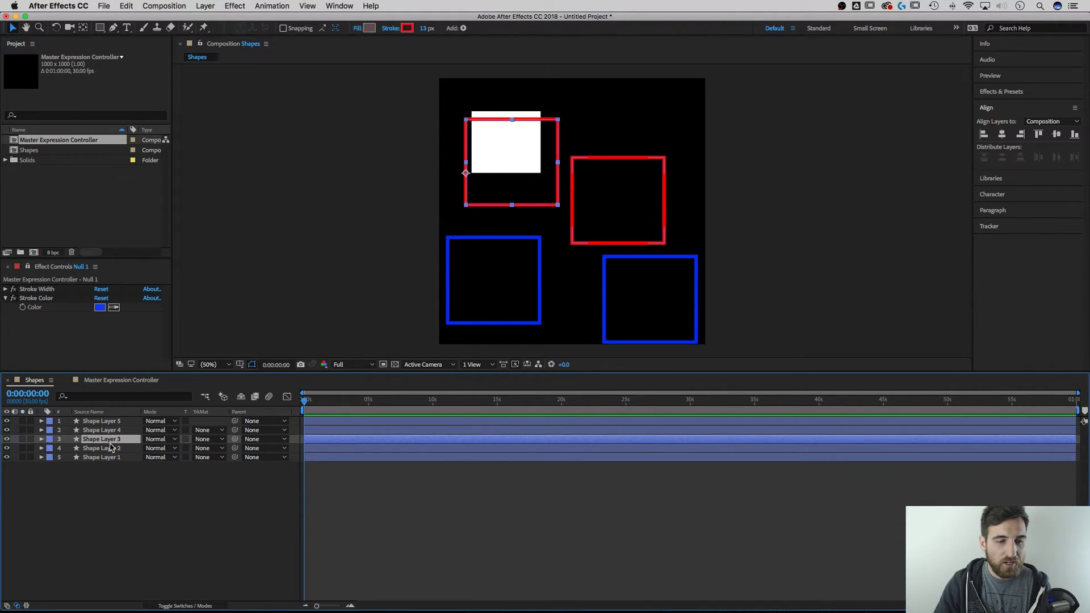
pyautogui.press('Delete')
pyautogui.click(110, 441)
pyautogui.press('Delete')
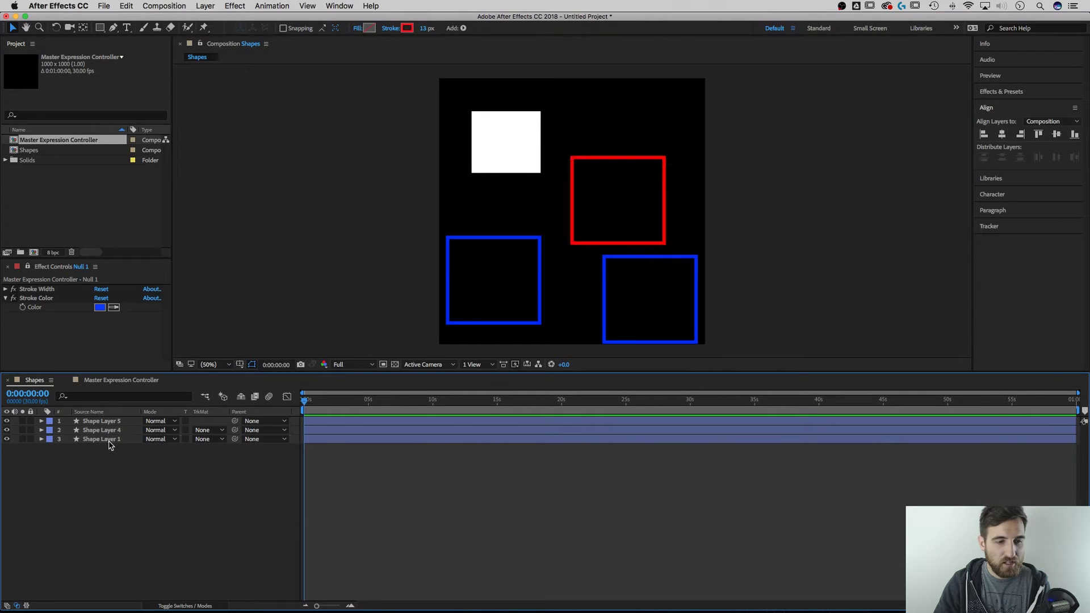
pyautogui.click(109, 432)
pyautogui.press('Delete')
# Duplicate the linked blue Shape Layer 5 into Shape Layers 6 and 7.
pyautogui.click(100, 422)
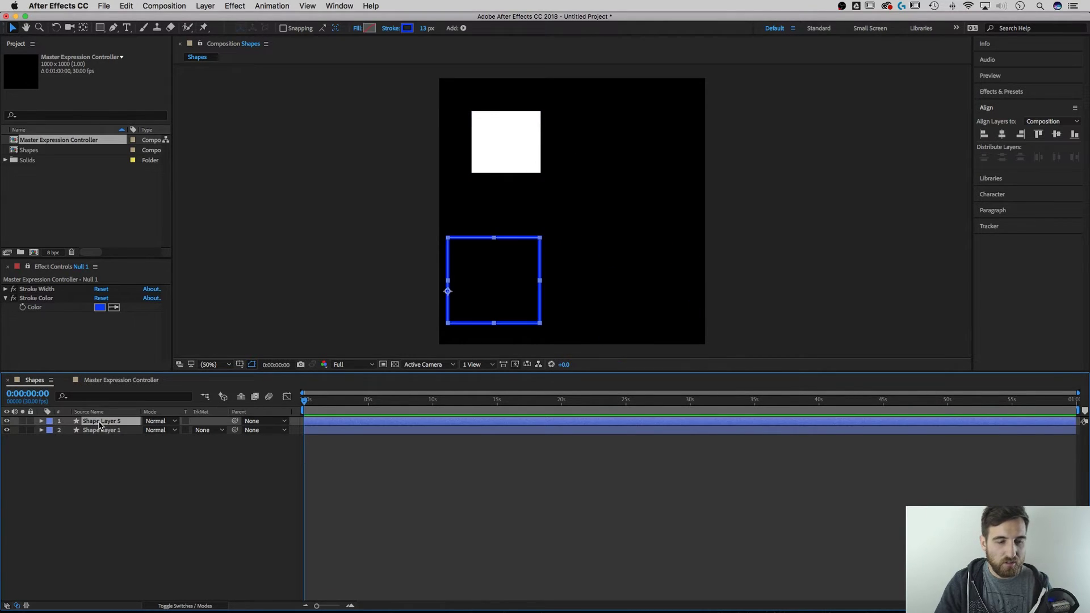
pyautogui.click(42, 421)
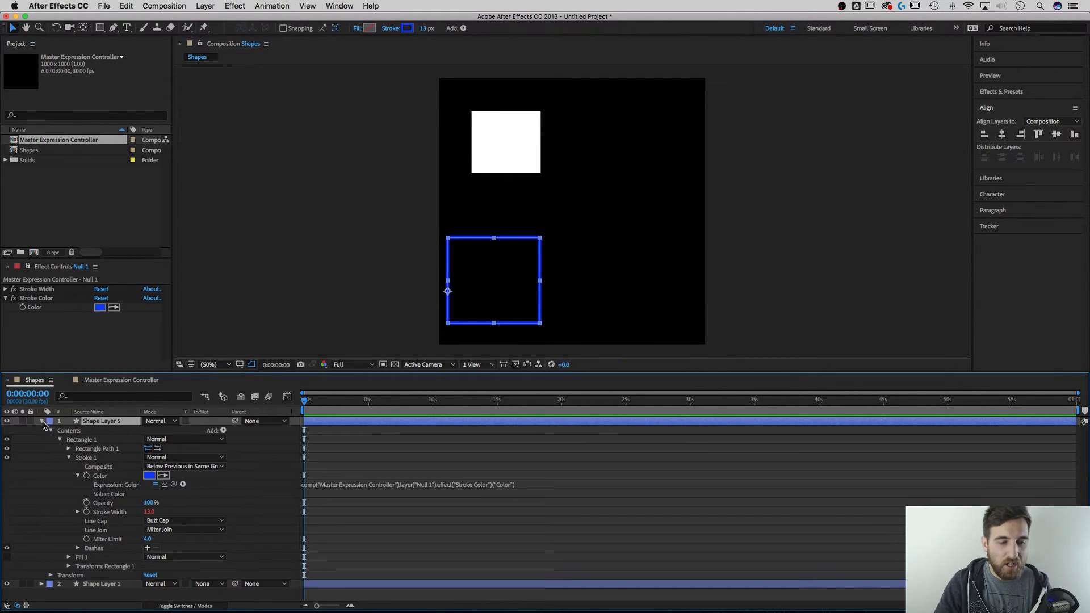
pyautogui.click(77, 476)
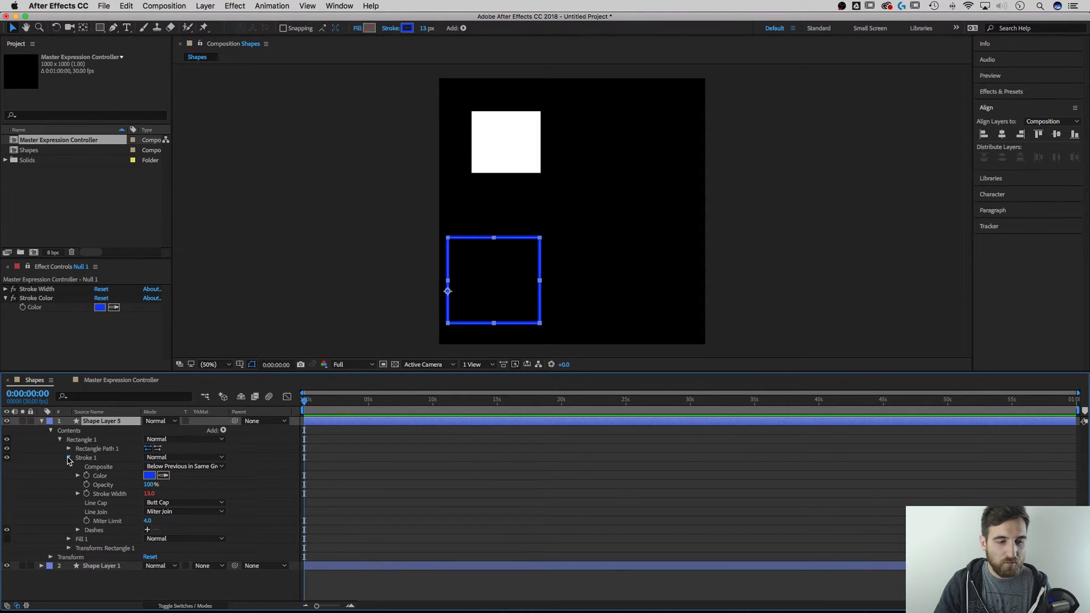
pyautogui.click(68, 457)
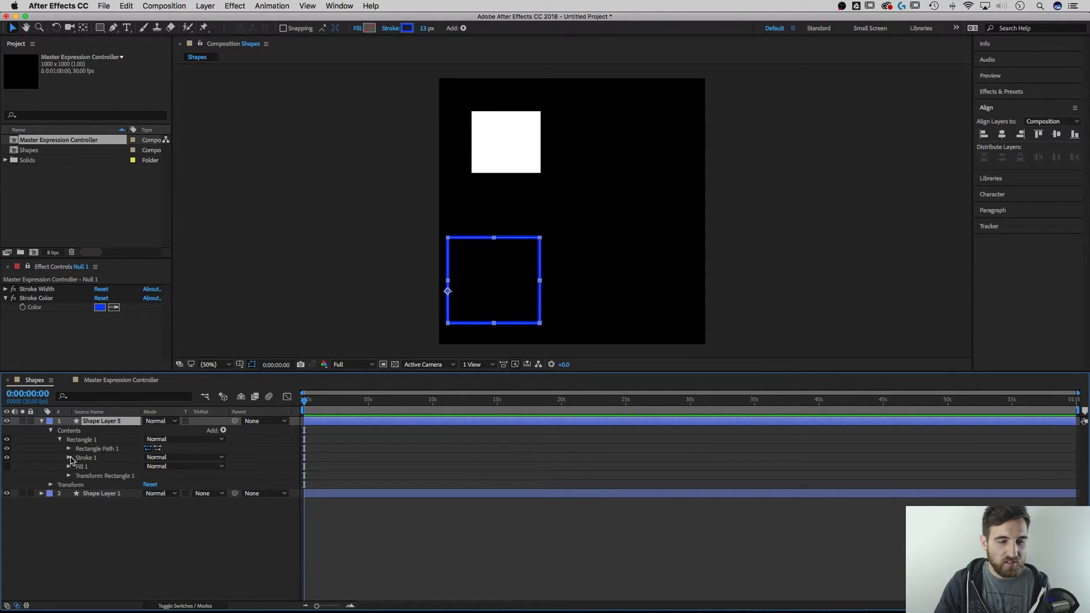
pyautogui.click(41, 421)
pyautogui.press('super+d')
pyautogui.press('super+d')
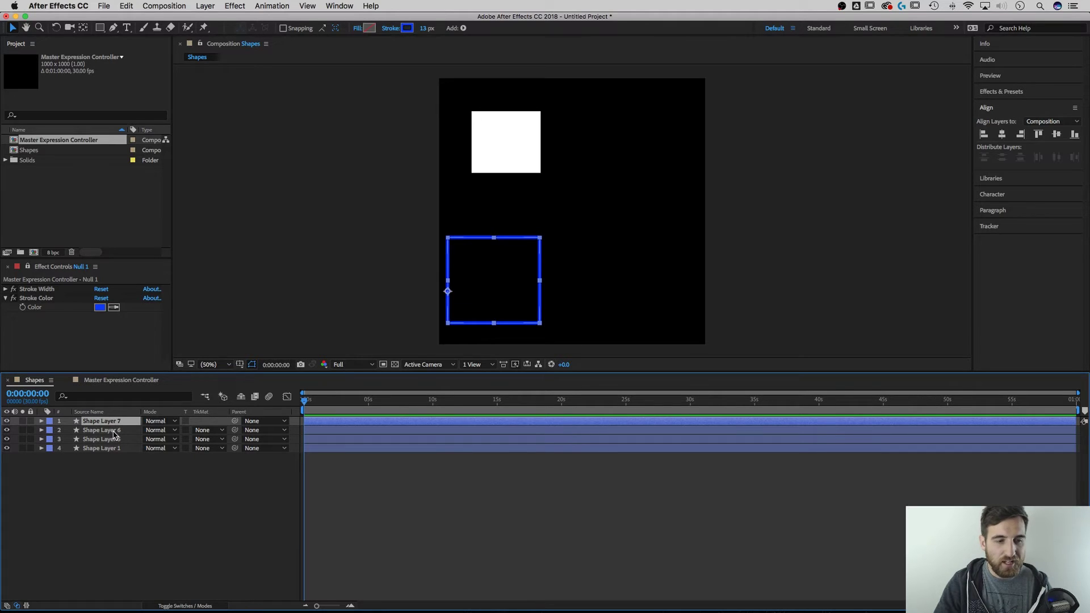
pyautogui.click(542, 259)
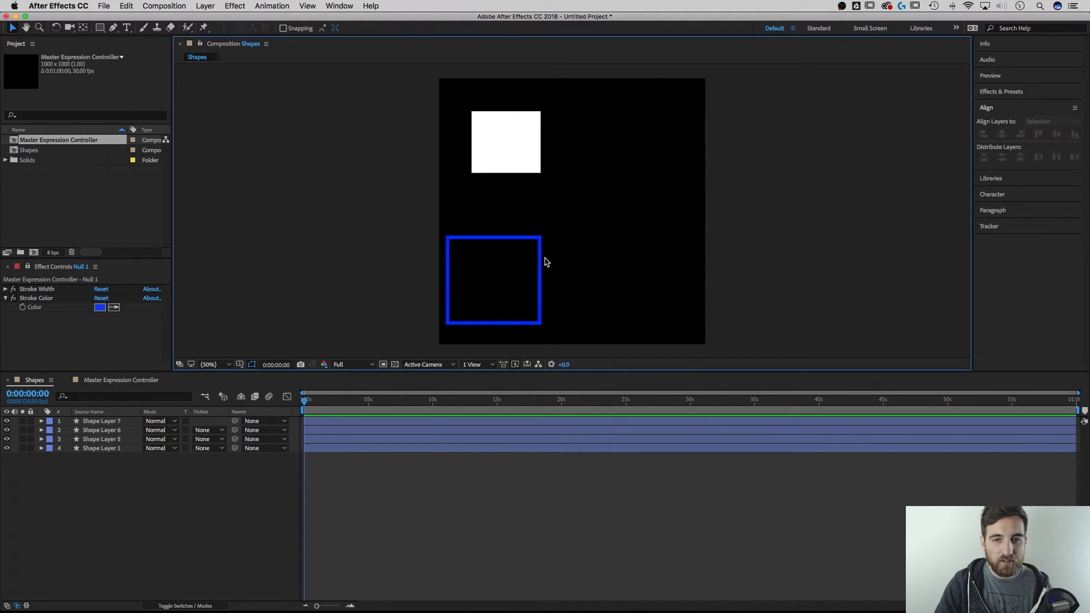
# Move the two duplicate squares apart, one up-right and one over the white rectangle.
pyautogui.moveTo(539, 265); pyautogui.dragTo(666, 172)
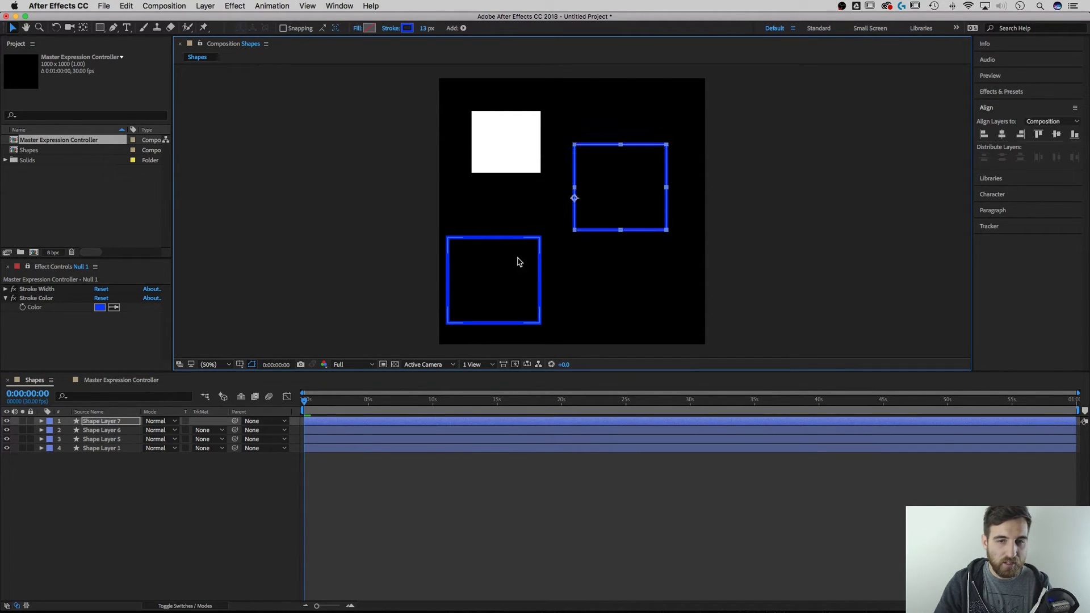
pyautogui.moveTo(526, 243); pyautogui.dragTo(536, 145)
pyautogui.click(6, 291)
# Set Null 1's Stroke Width to 32 and its Stroke Color to magenta.
pyautogui.click(7, 290)
pyautogui.moveTo(101, 298); pyautogui.dragTo(108, 298)
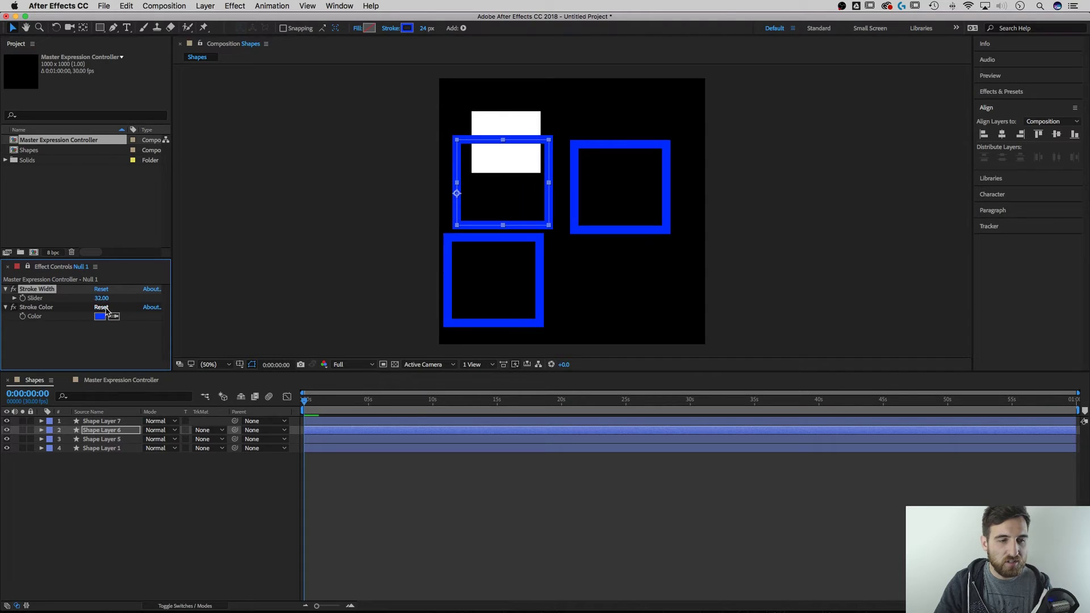
pyautogui.click(101, 317)
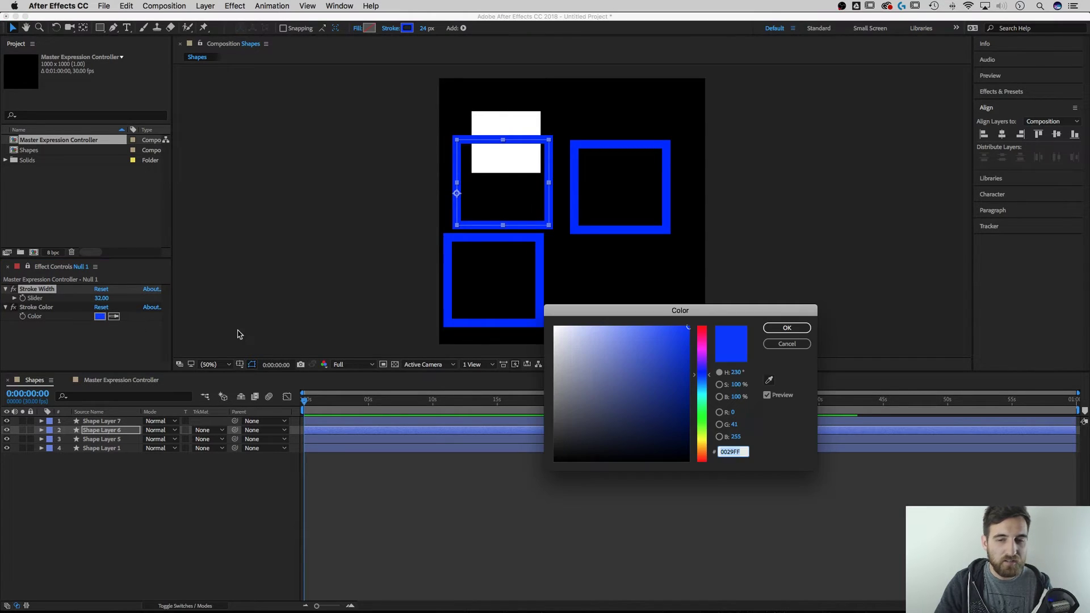
pyautogui.click(700, 345)
pyautogui.click(786, 327)
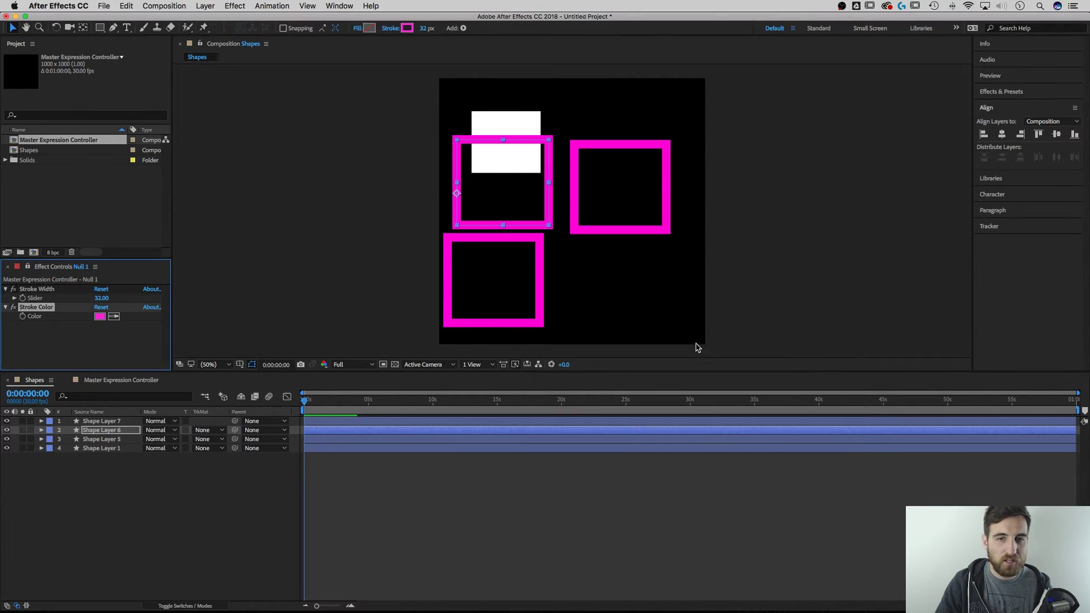
# Add a Color Control effect to Null 1 in the Master Expression Controller comp.
pyautogui.click(6, 307)
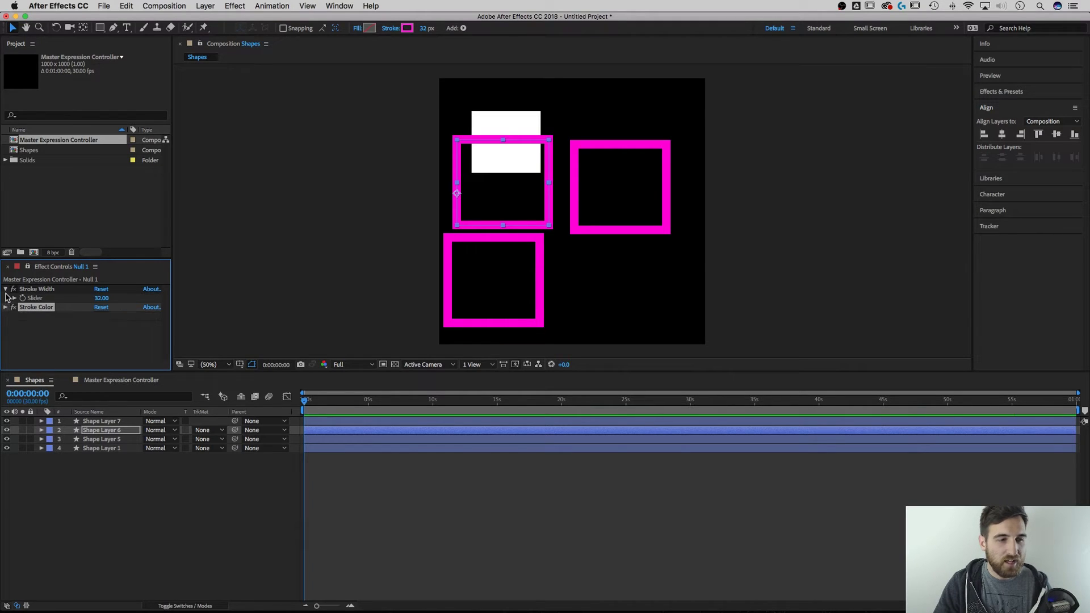
pyautogui.click(5, 289)
pyautogui.click(98, 380)
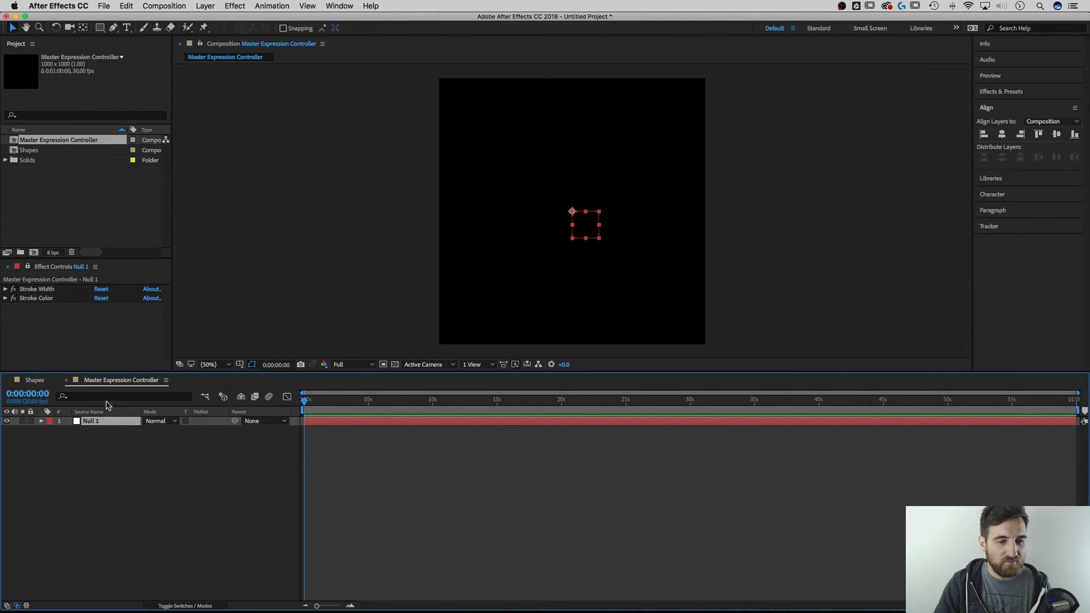
pyautogui.click(236, 5)
pyautogui.moveTo(283, 127)
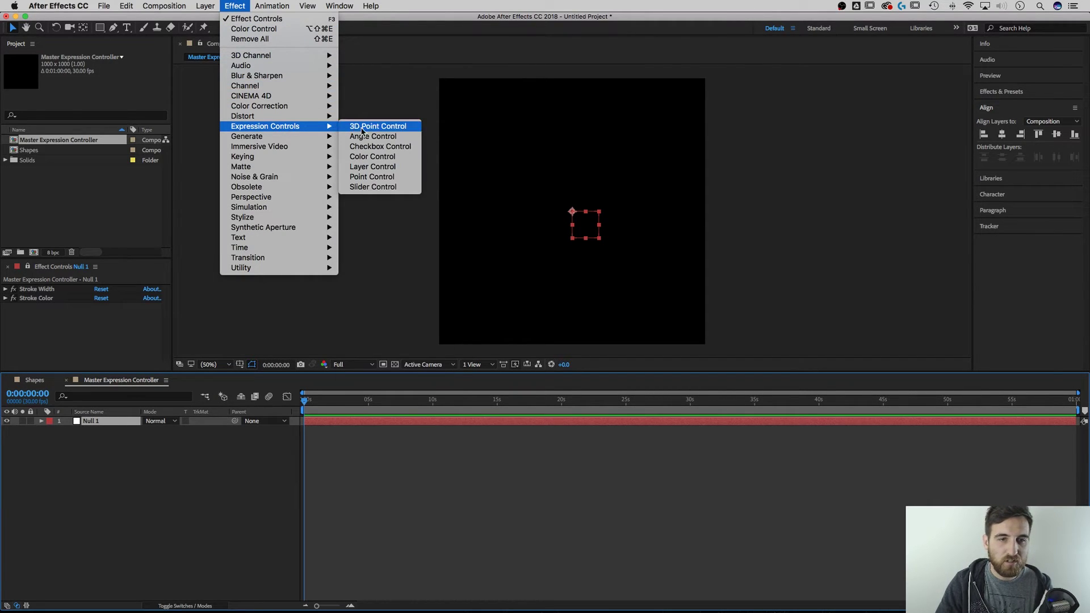
pyautogui.click(370, 157)
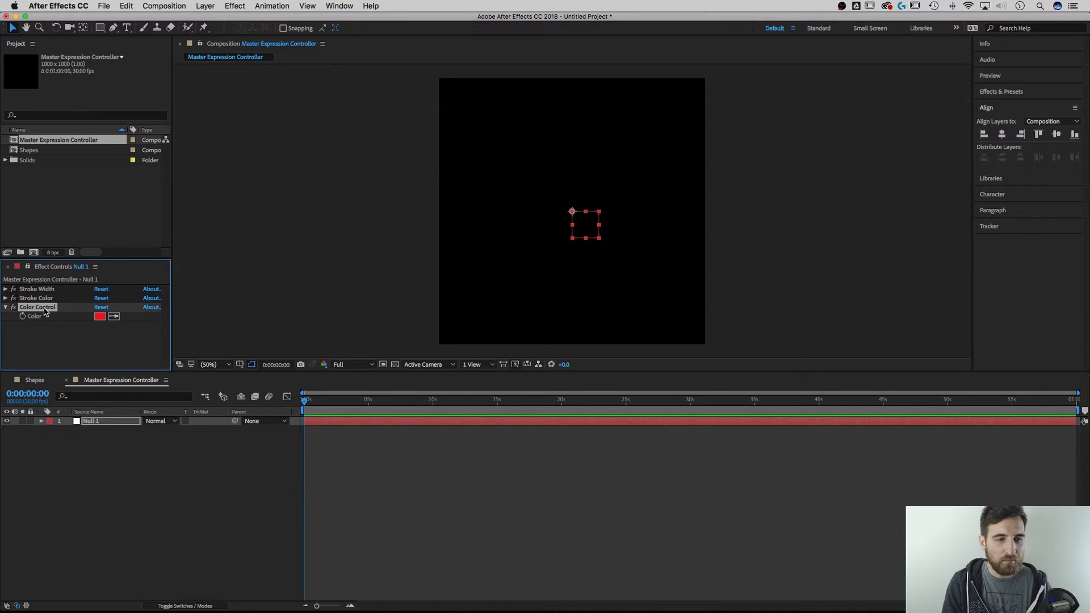
# Rename the new colour control 'Fill Color' and return to the Shapes comp.
pyautogui.press('Return')
pyautogui.write('Fill')
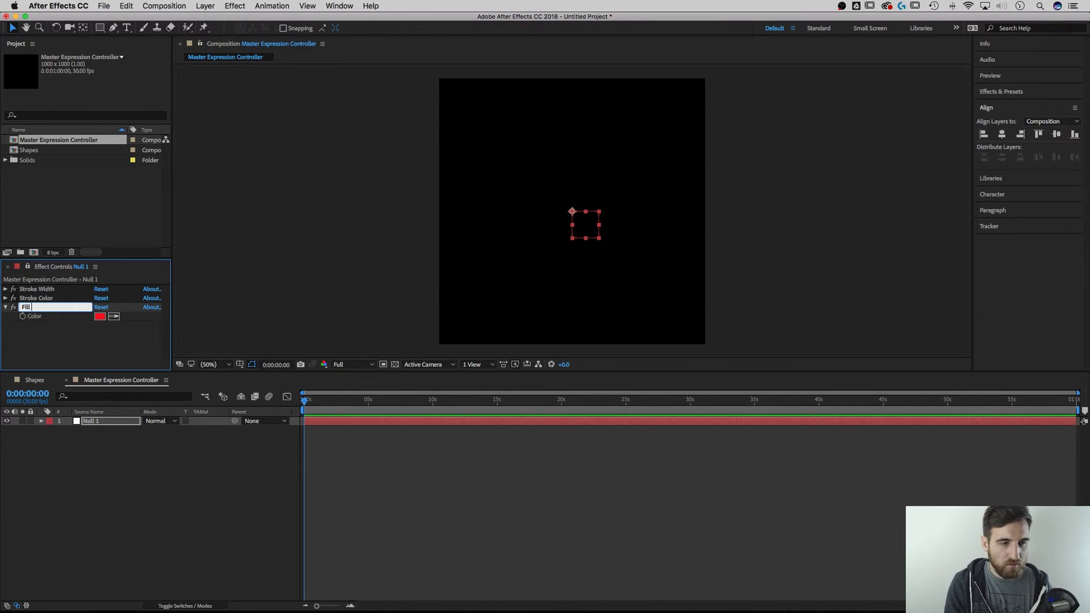
pyautogui.write(' Color')
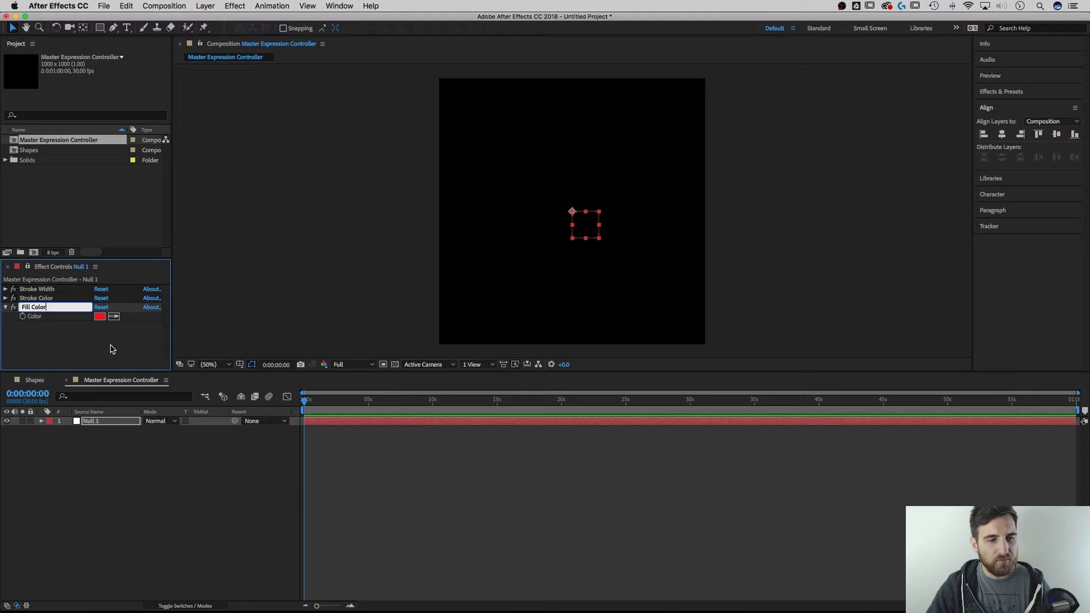
pyautogui.press('Return')
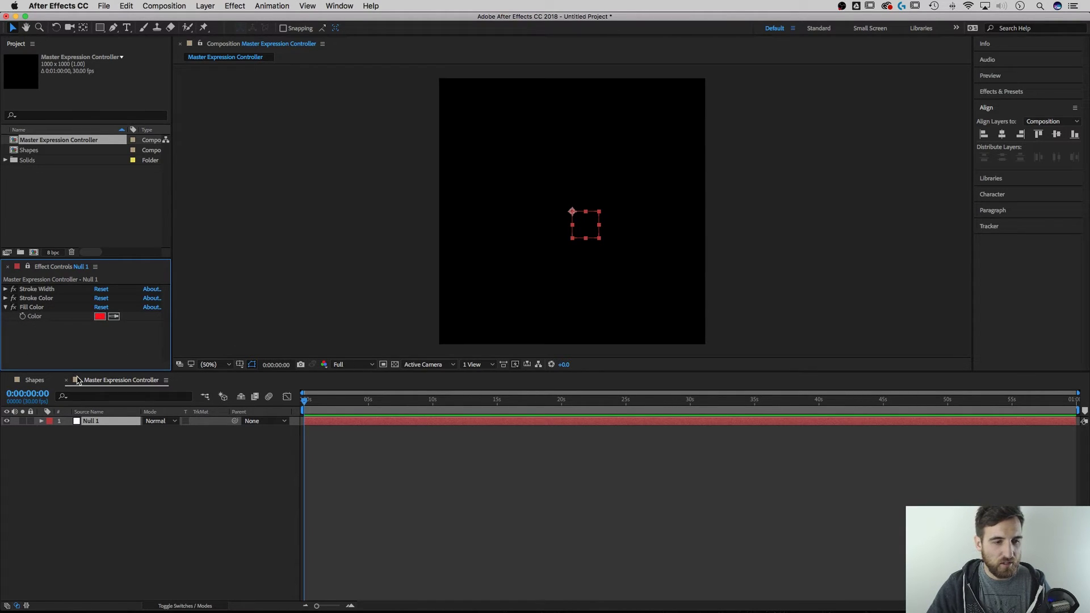
pyautogui.click(34, 380)
# Move Shape Layer 1 to the top of the stack and place the white rectangle lower right.
pyautogui.click(101, 449)
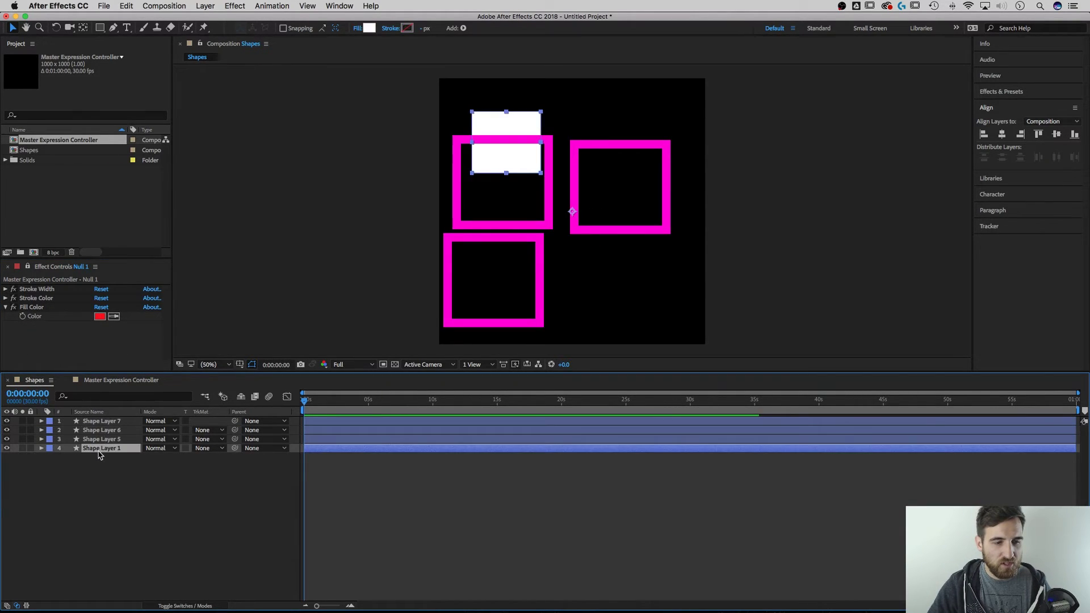
pyautogui.click(7, 448)
pyautogui.click(7, 448)
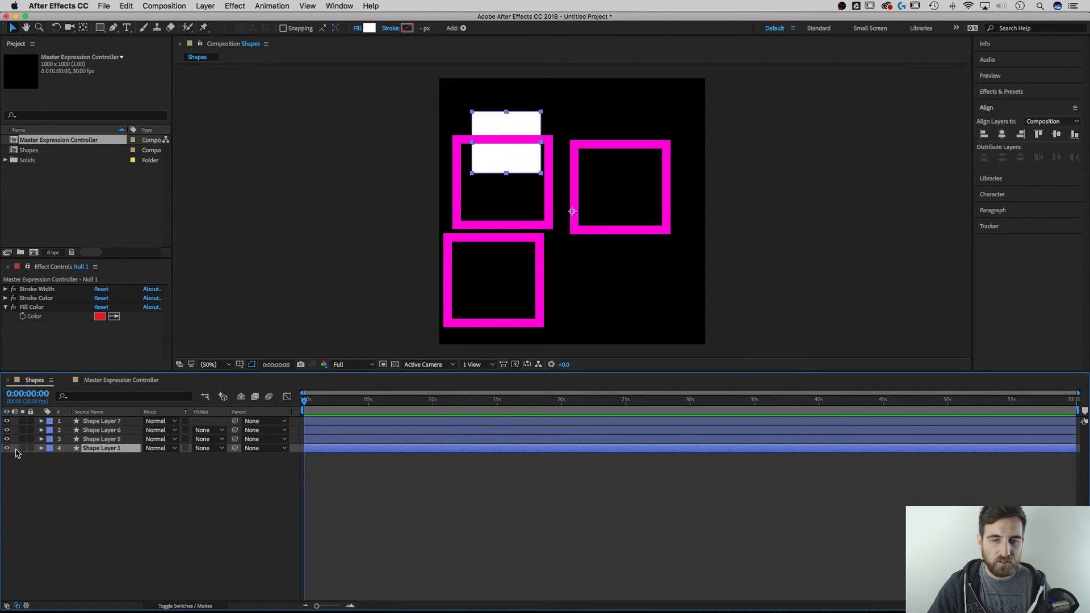
pyautogui.moveTo(104, 451); pyautogui.dragTo(109, 421)
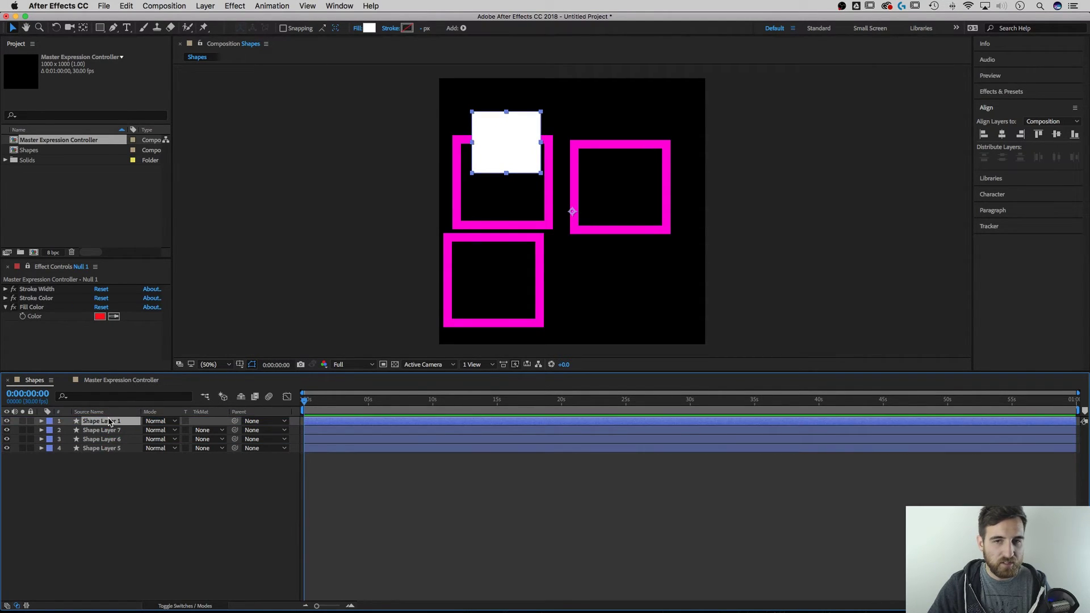
pyautogui.moveTo(510, 134); pyautogui.dragTo(600, 269)
# Expression-link Rectangle 1's Fill 1 Color to Null 1's Fill Color, turning it red.
pyautogui.click(41, 420)
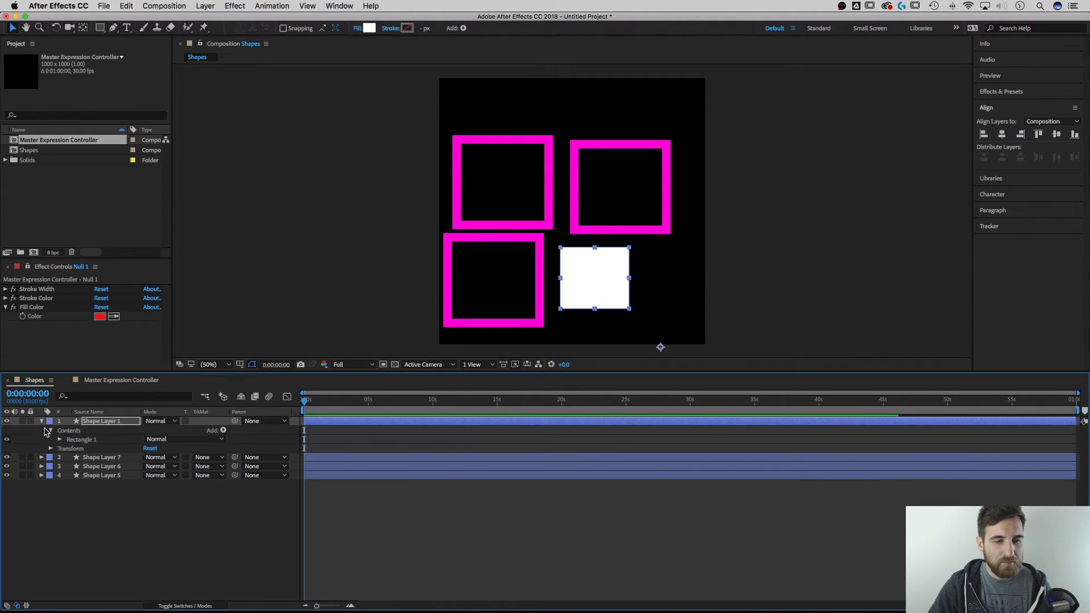
pyautogui.click(61, 440)
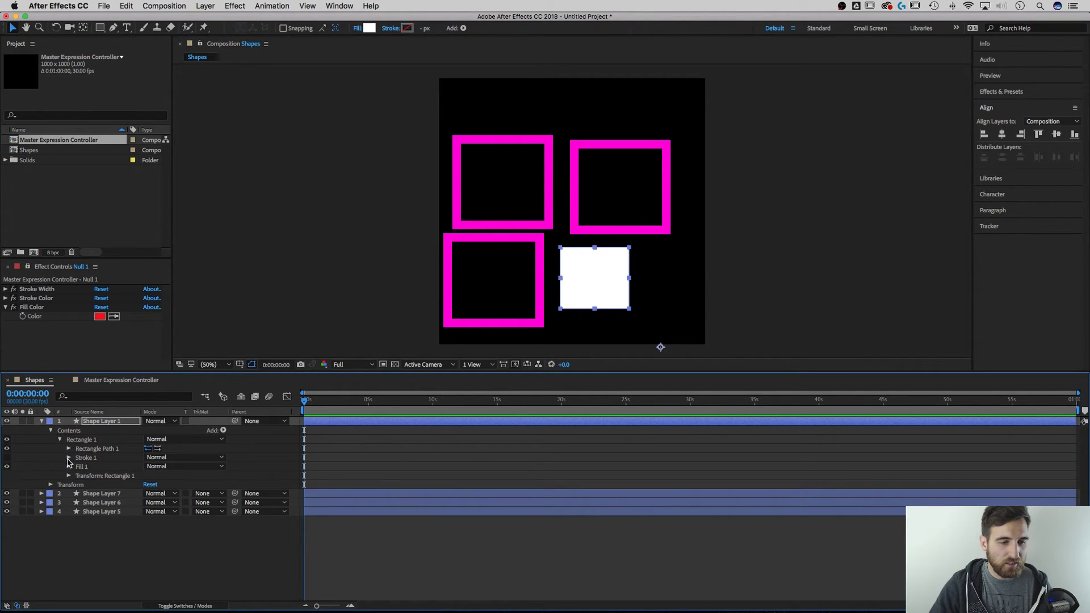
pyautogui.click(69, 467)
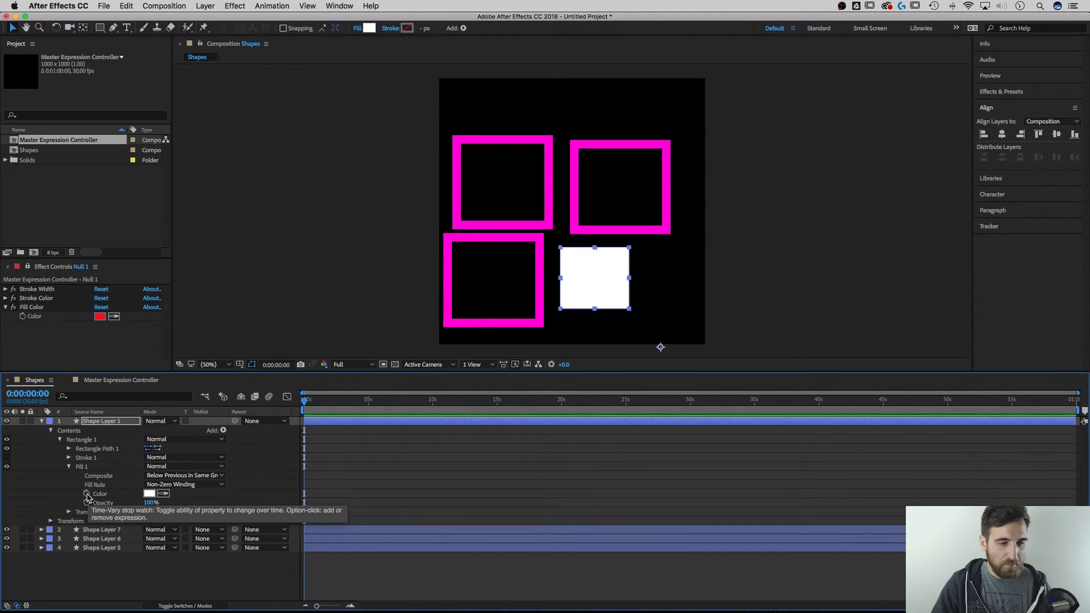
pyautogui.keyDown('alt'); pyautogui.click(87, 494); pyautogui.keyUp('alt')
pyautogui.moveTo(173, 502); pyautogui.dragTo(39, 318)
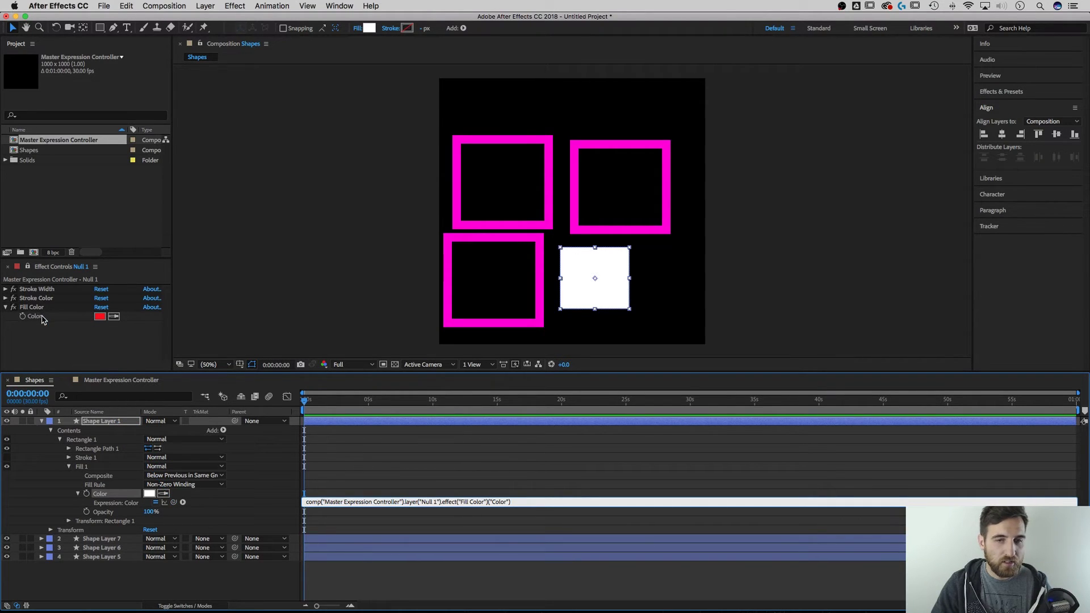
pyautogui.click(131, 334)
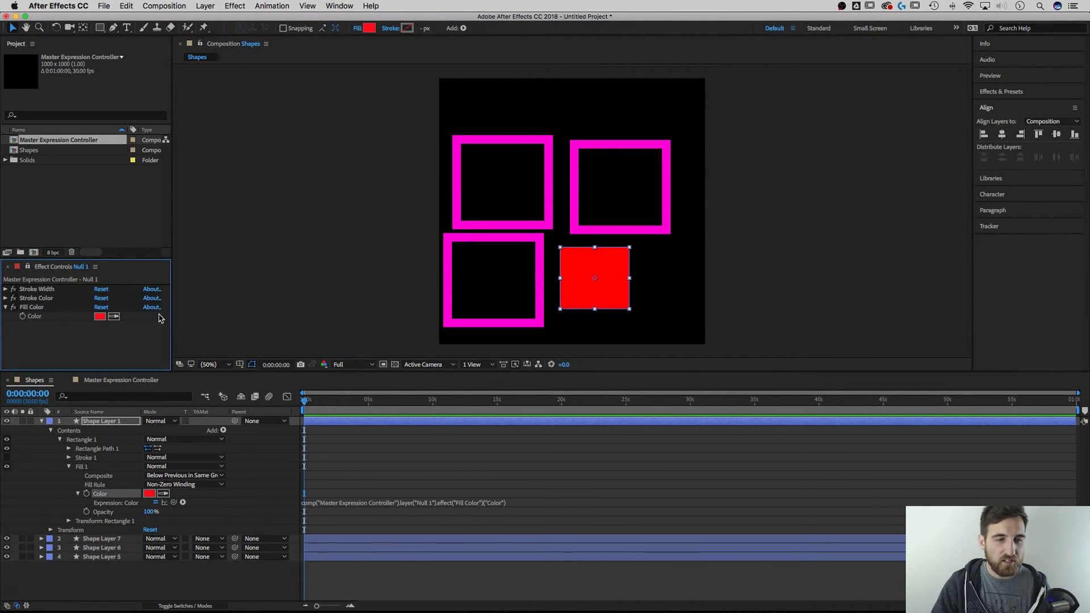
# Set Null 1's Fill Color to a deep blue so the linked square turns blue.
pyautogui.click(100, 316)
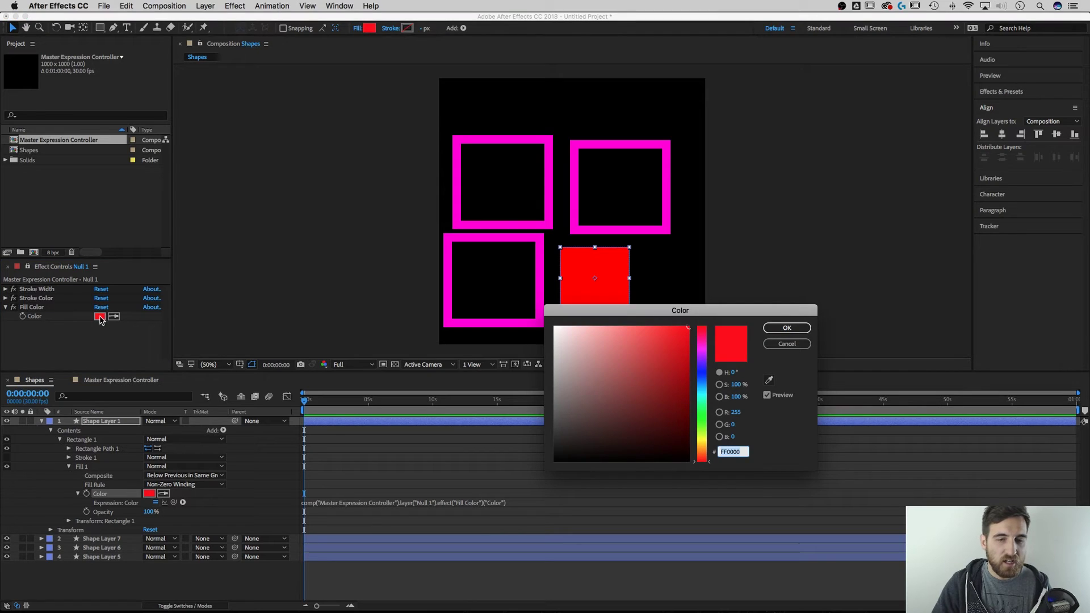
pyautogui.click(703, 373)
pyautogui.moveTo(678, 375); pyautogui.dragTo(675, 362)
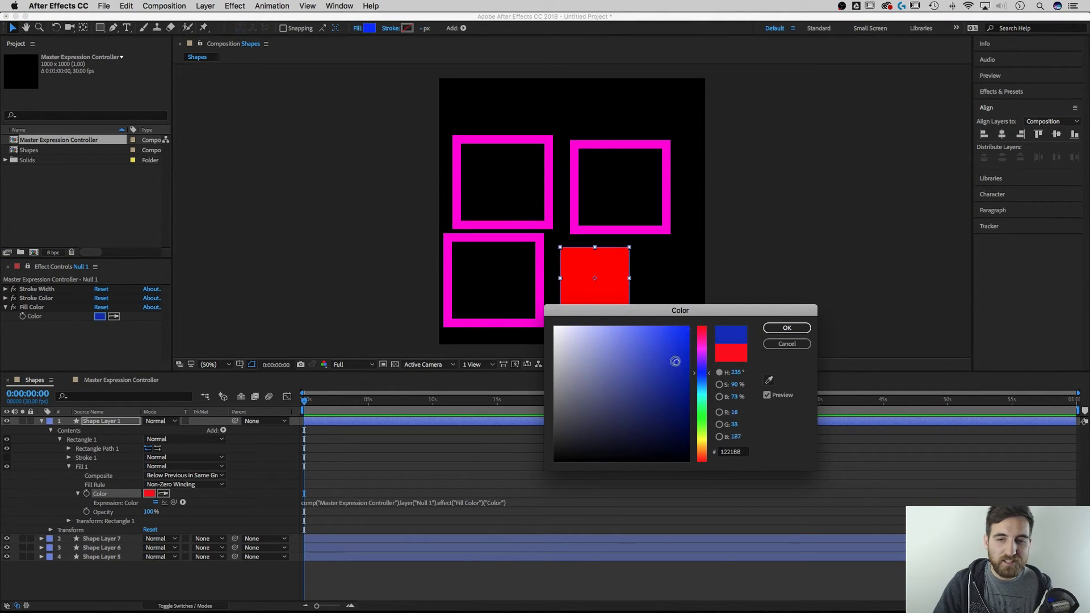
pyautogui.click(802, 327)
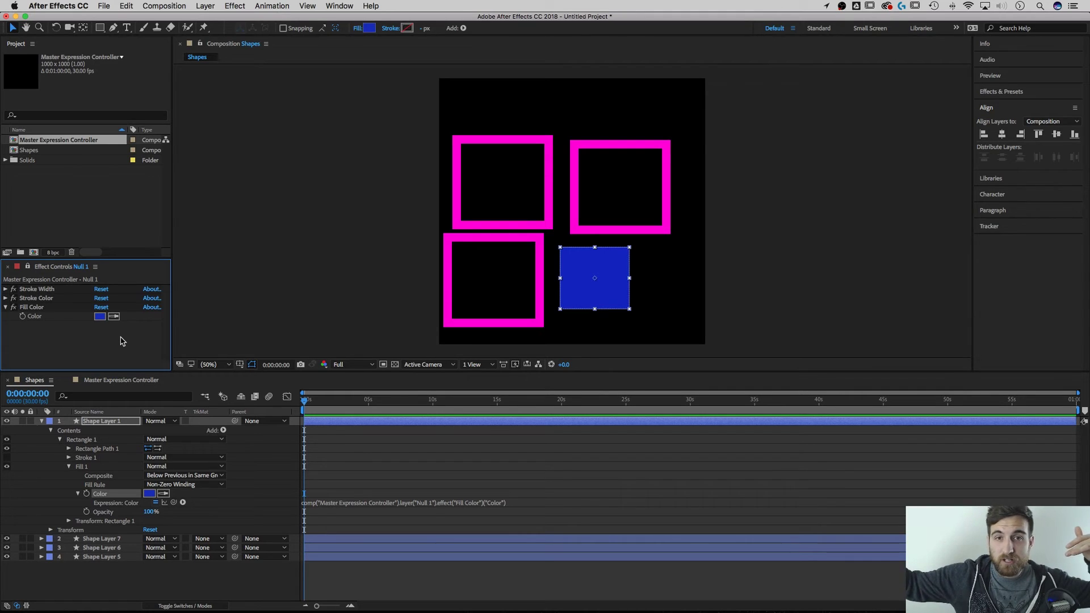
pyautogui.click(6, 307)
pyautogui.click(5, 289)
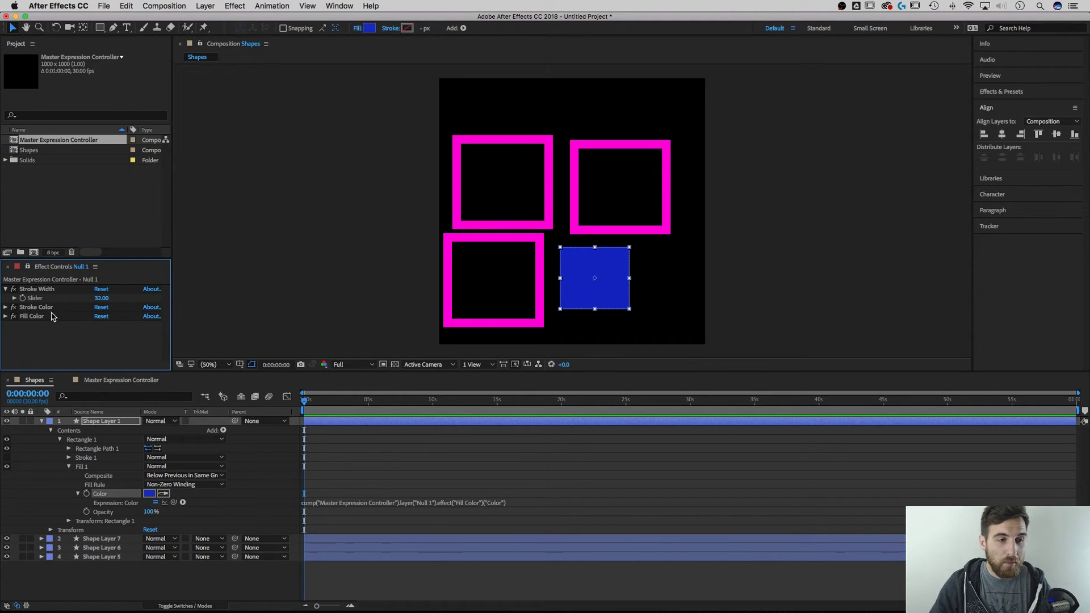
# Expression-link Shape Layer 1's fill Opacity to Null 1's Stroke Width slider.
pyautogui.keyDown('alt'); pyautogui.click(86, 511); pyautogui.keyUp('alt')
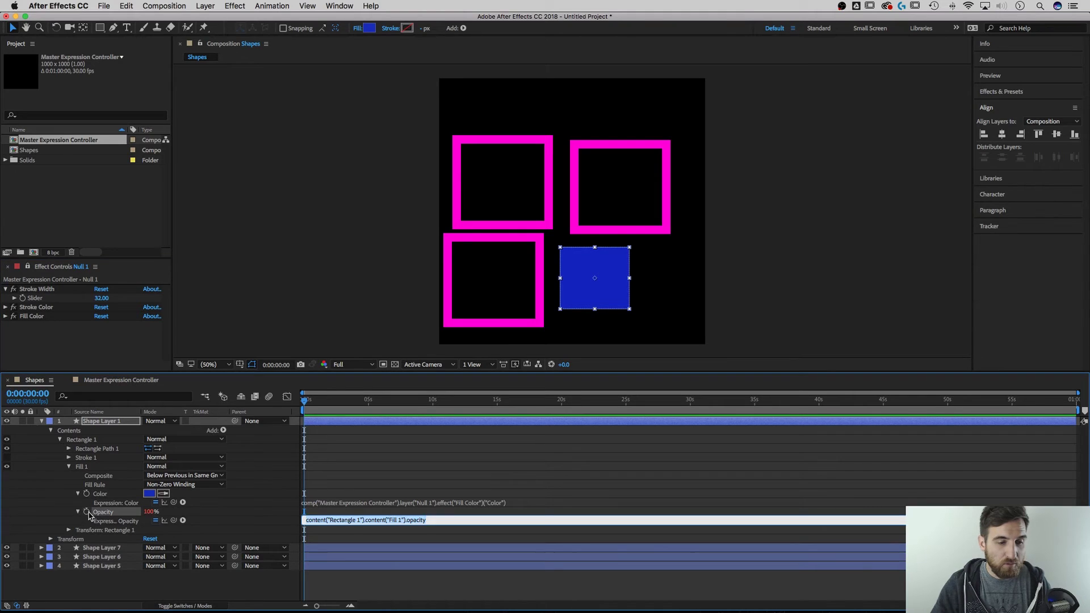
pyautogui.moveTo(173, 520)
pyautogui.mouseDown()
pyautogui.moveTo(119, 335)
pyautogui.moveTo(37, 298)
pyautogui.mouseUp()
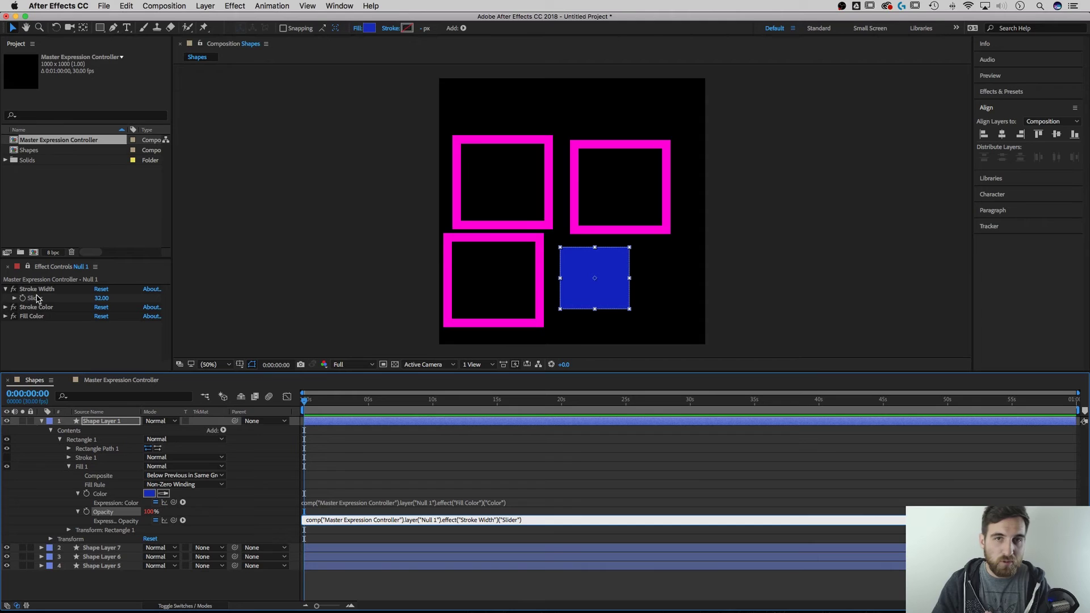
pyautogui.click(61, 336)
pyautogui.click(728, 285)
pyautogui.click(610, 283)
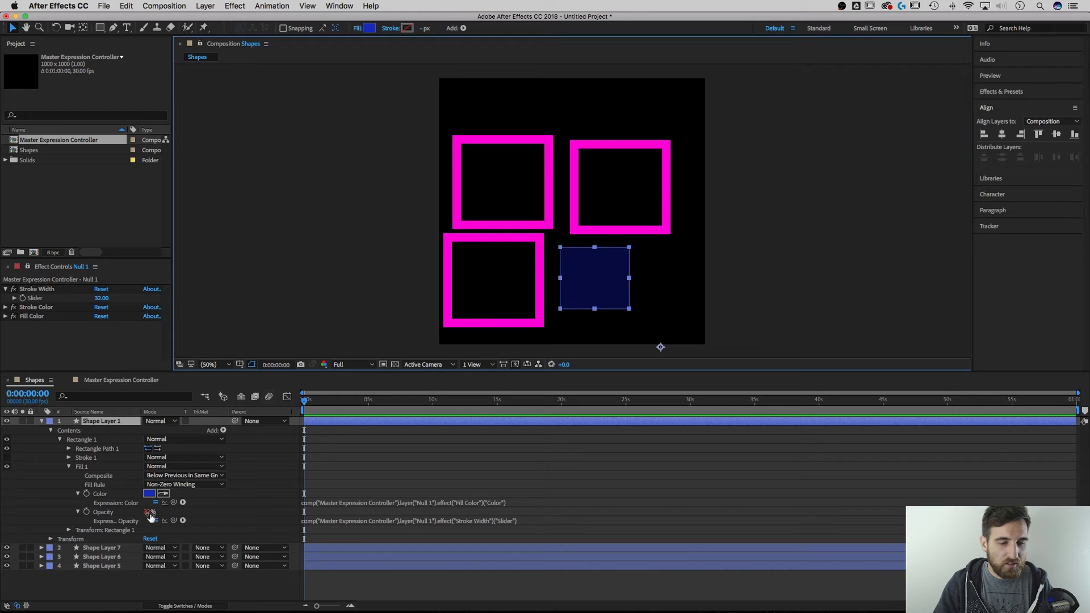
pyautogui.click(104, 299)
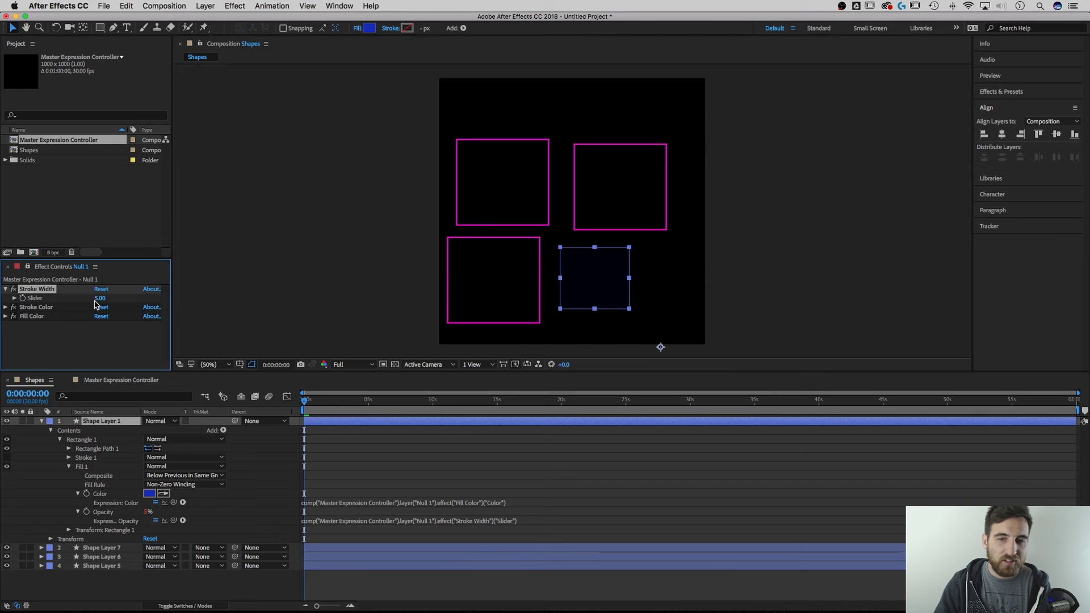
pyautogui.click(310, 253)
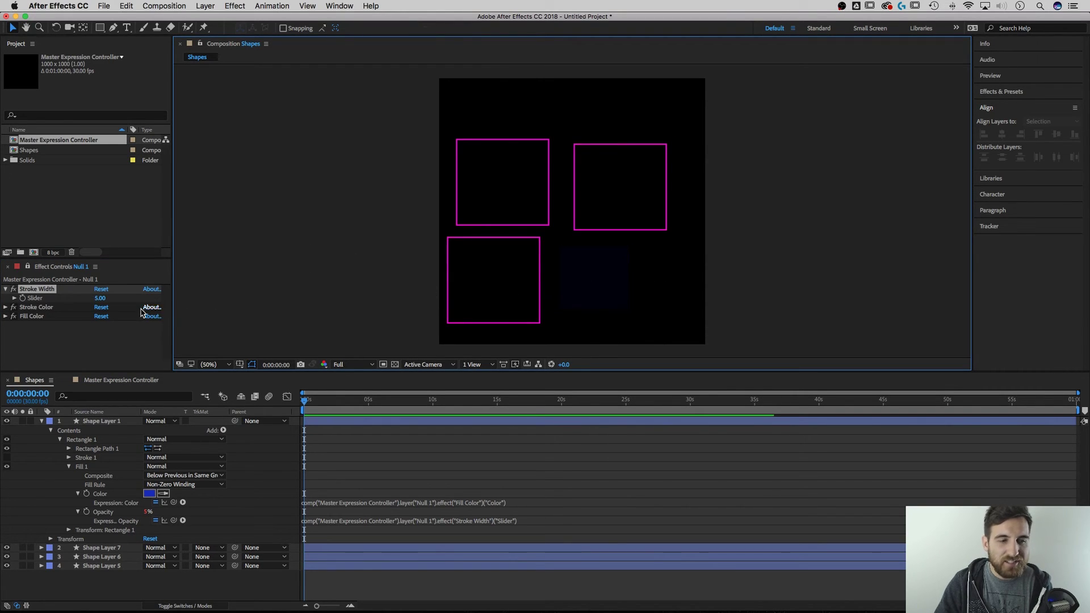
# Test the link by setting Stroke Width to 100, then to 25.
pyautogui.moveTo(100, 298); pyautogui.dragTo(122, 297)
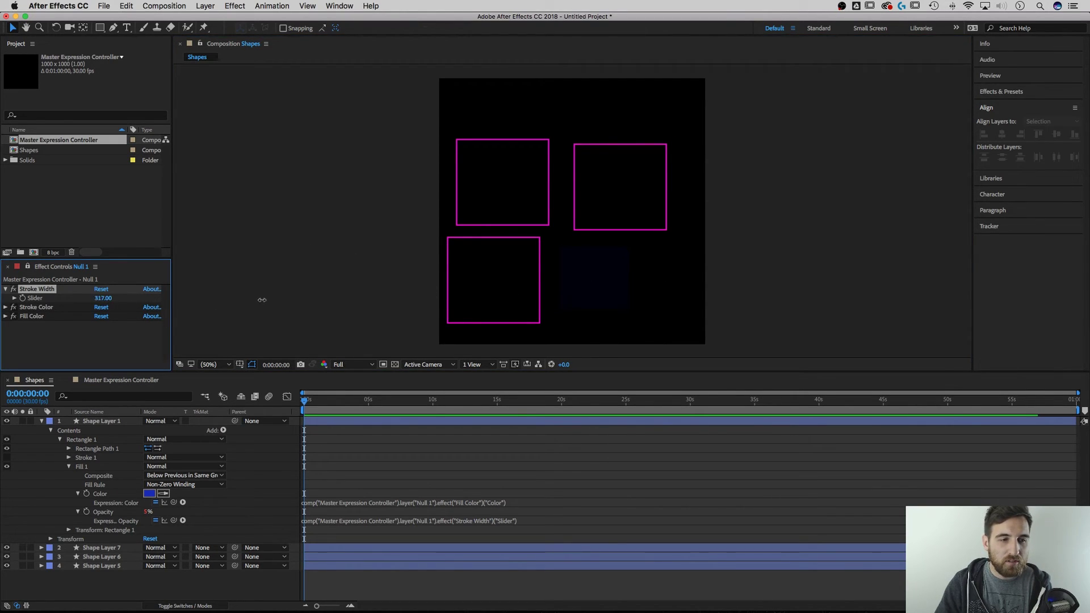
pyautogui.click(101, 298)
pyautogui.write('100')
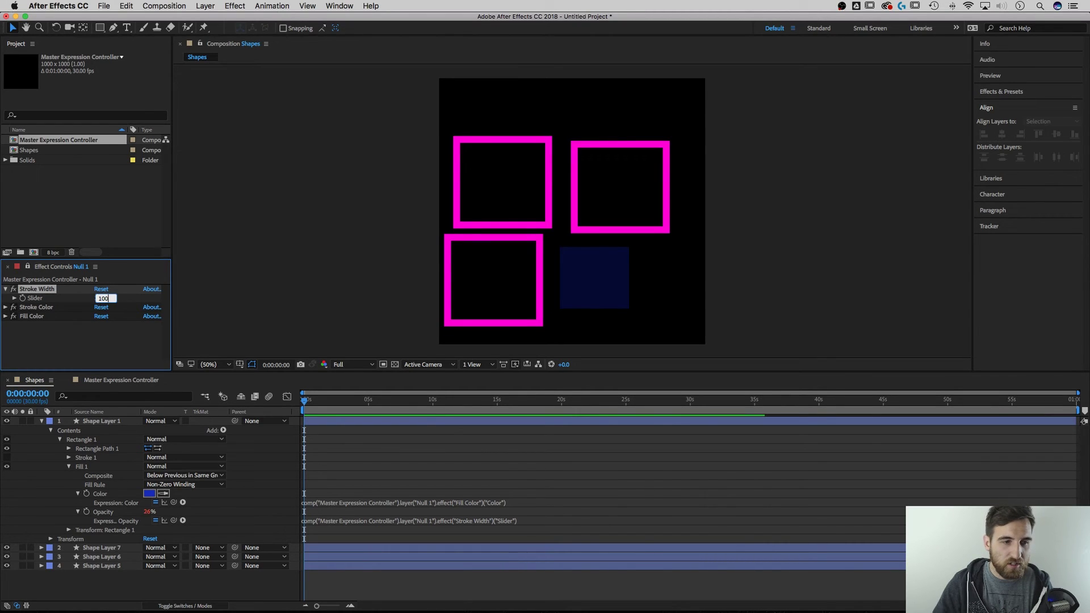
pyautogui.press('Return')
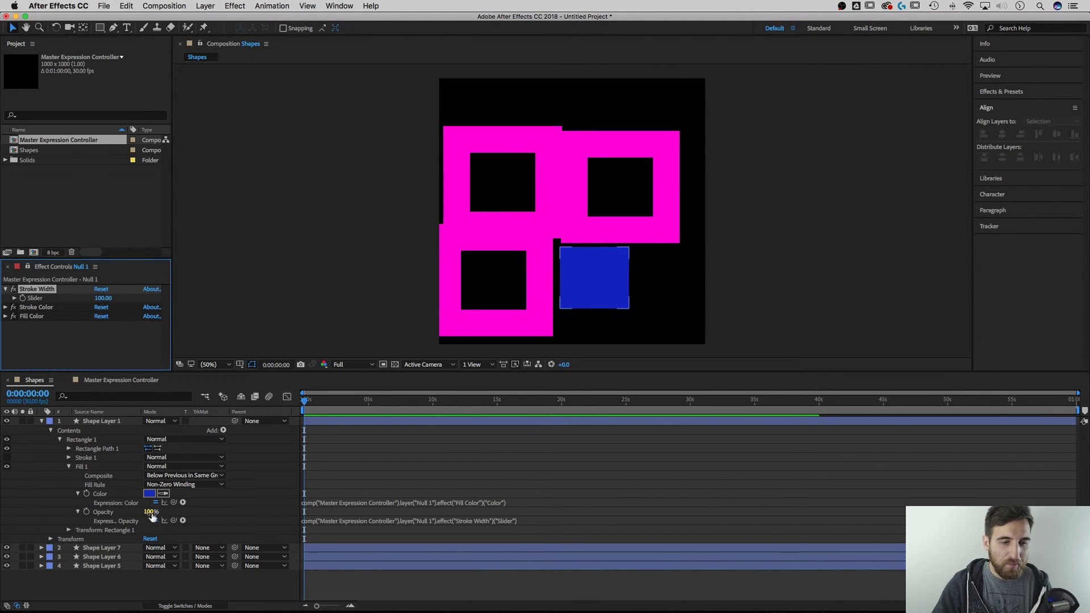
pyautogui.click(101, 298)
pyautogui.write('25')
pyautogui.press('Return')
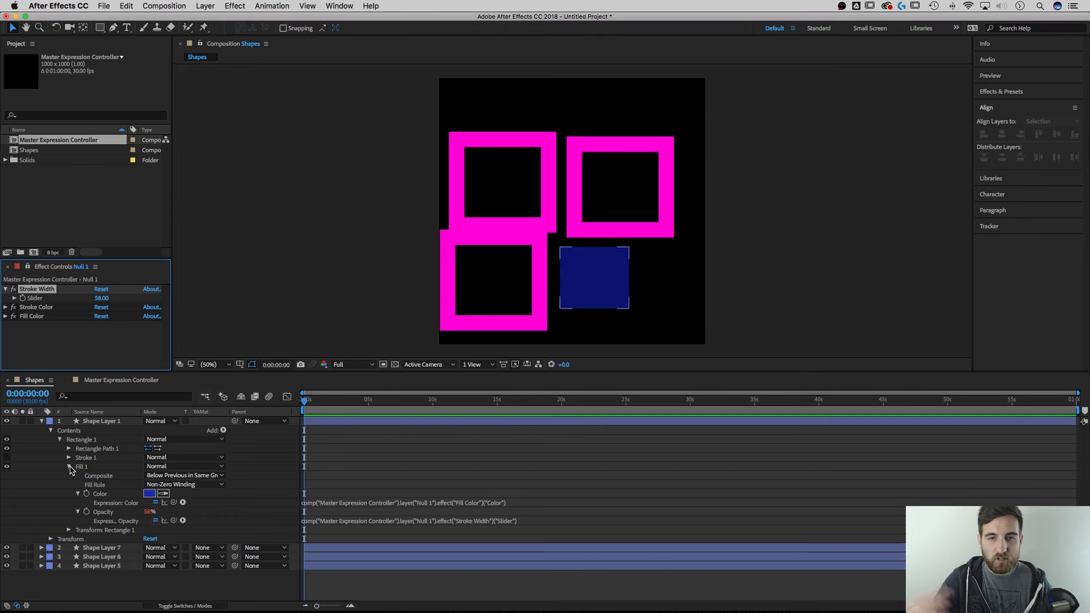
# Collapse Shape Layer 1's Contents and properties and clear the selection.
pyautogui.click(50, 434)
pyautogui.click(49, 434)
pyautogui.click(41, 421)
pyautogui.click(62, 336)
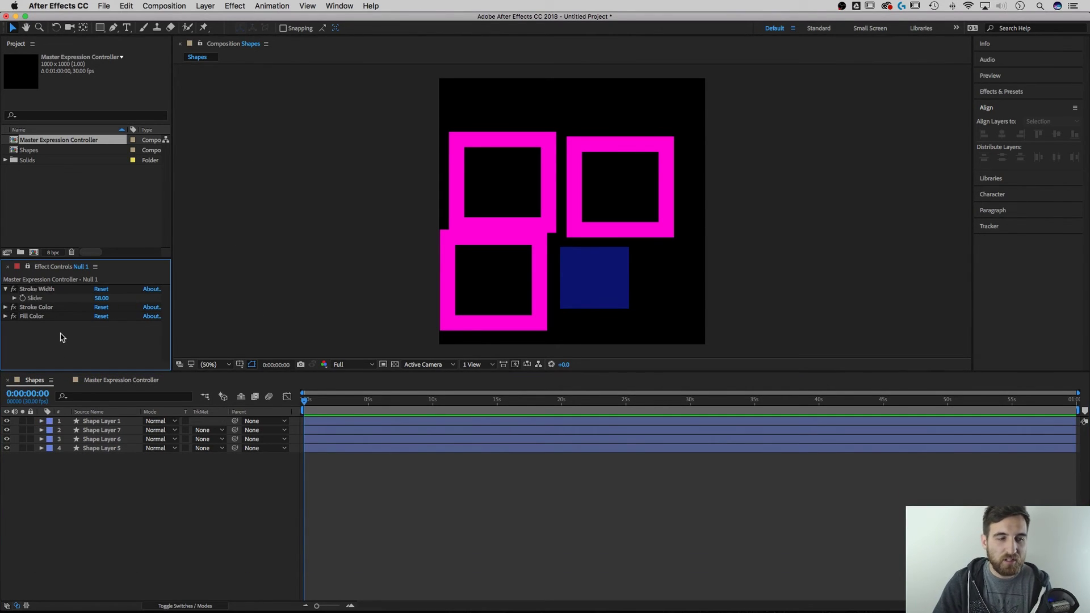
# Change Null 1's Stroke Color from pink to a muted purple.
pyautogui.click(6, 290)
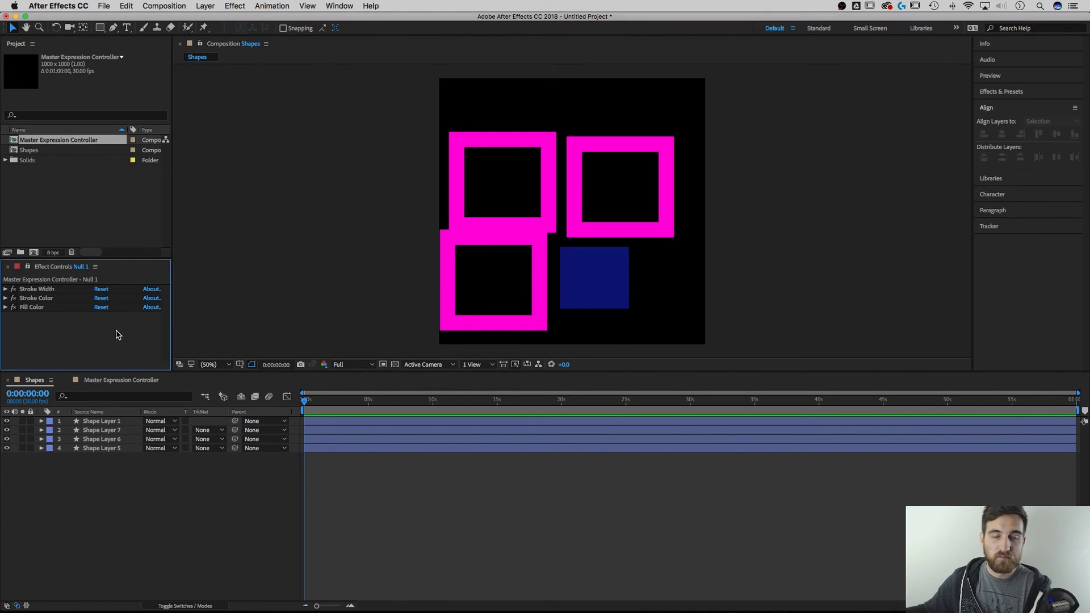
pyautogui.click(5, 299)
pyautogui.click(101, 308)
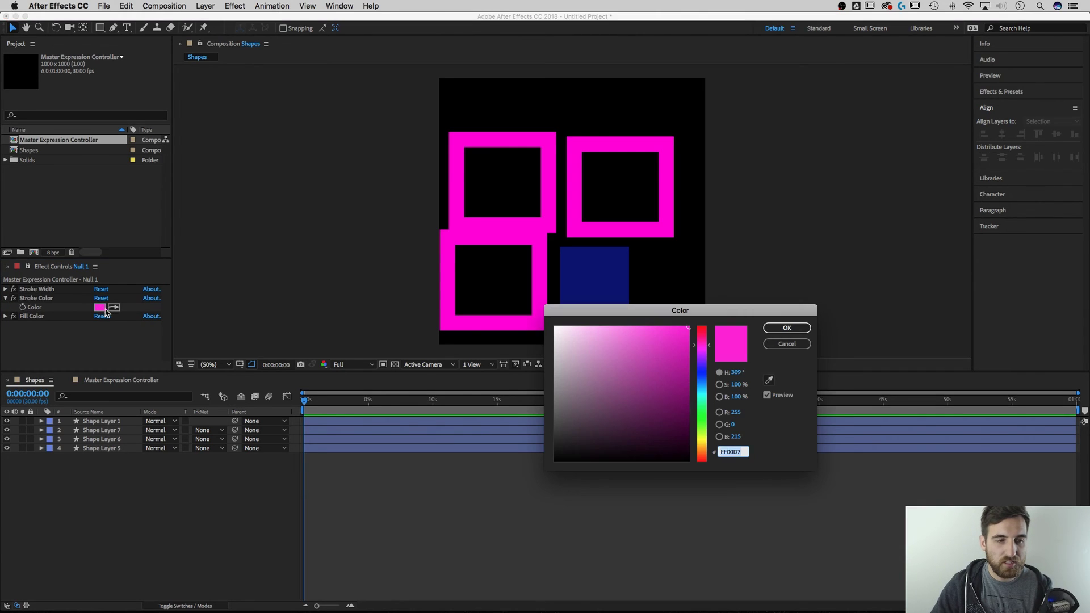
pyautogui.click(663, 377)
pyautogui.click(786, 328)
pyautogui.click(78, 325)
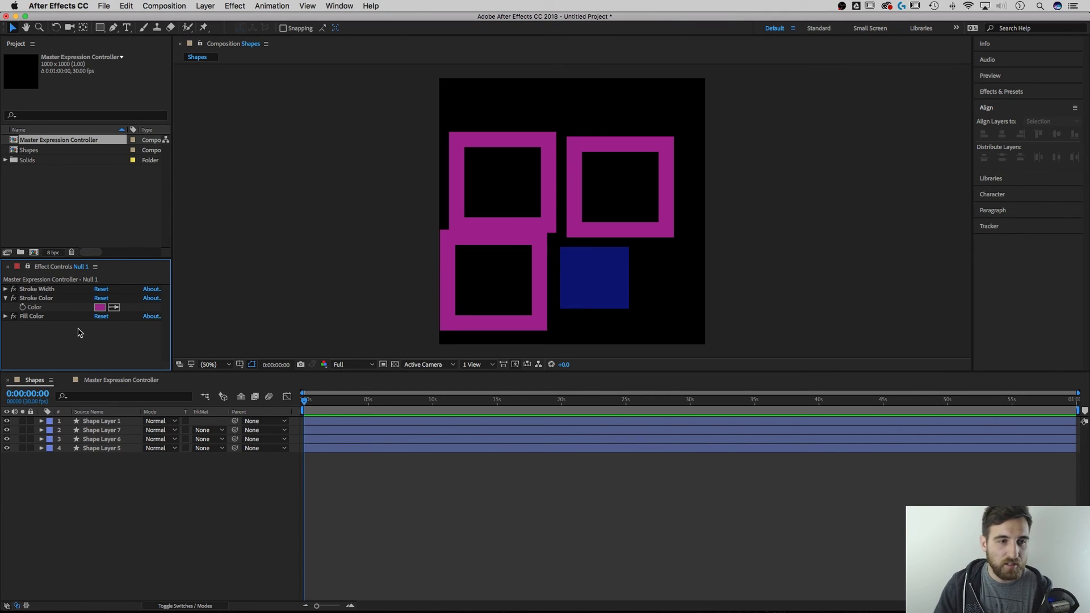
# Open the recent project 2018 Extravaganza.aep without saving the untitled project.
pyautogui.click(104, 6)
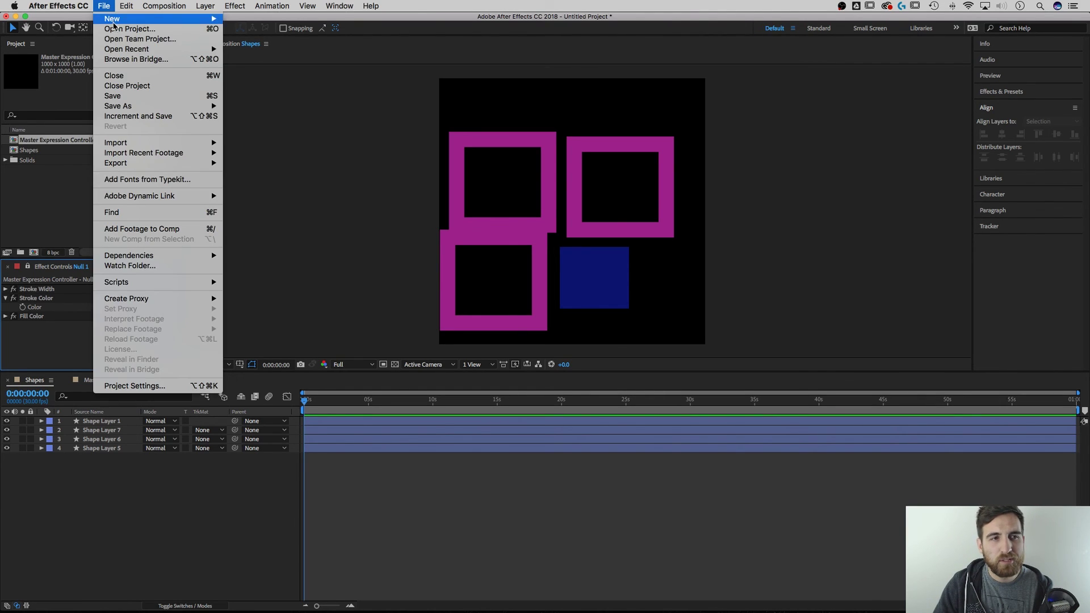
pyautogui.moveTo(122, 49)
pyautogui.click(327, 49)
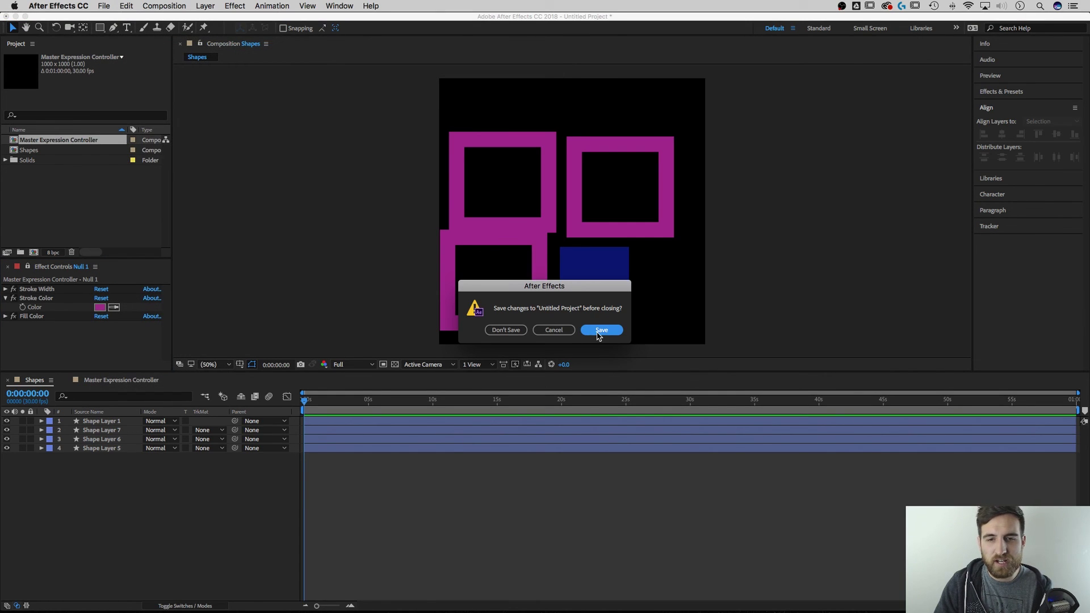
pyautogui.click(505, 331)
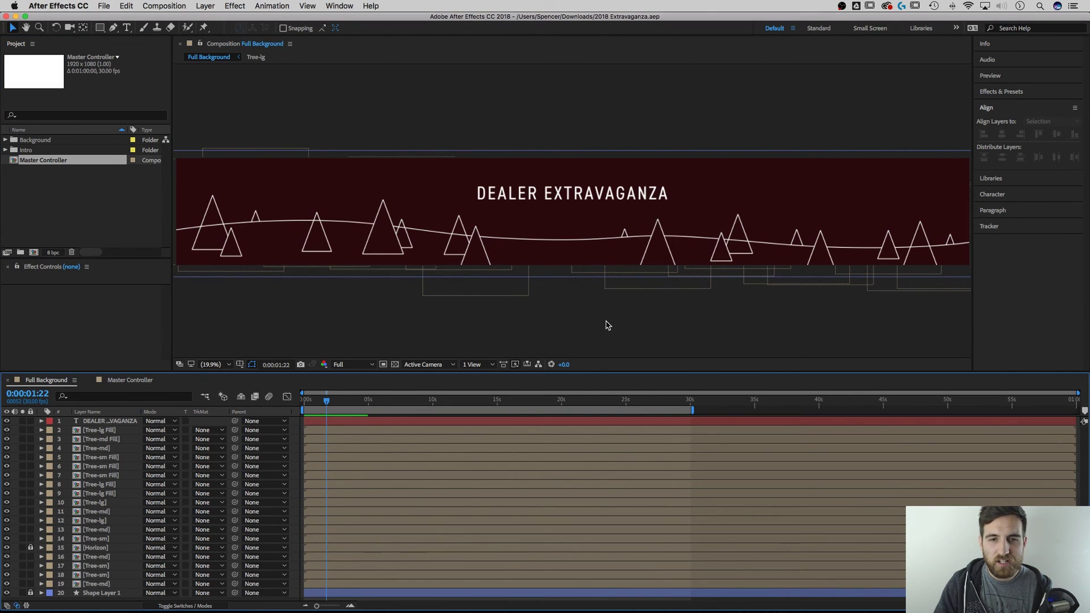
pyautogui.click(77, 327)
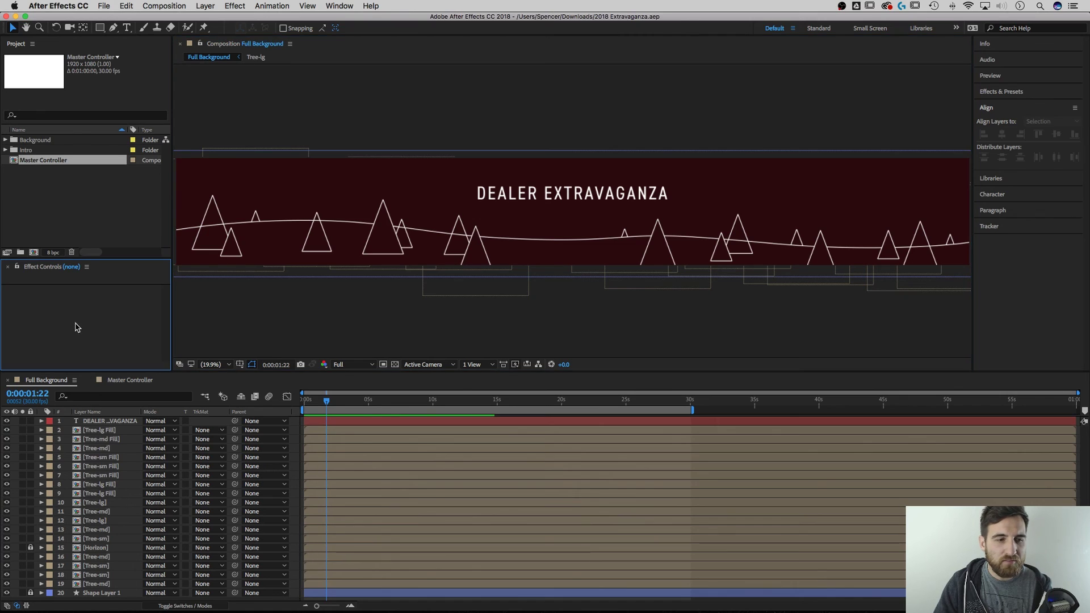
# Inspect the Master Controller comp, then raise its Stroke Width to 17 in Full Background.
pyautogui.click(117, 379)
pyautogui.click(94, 421)
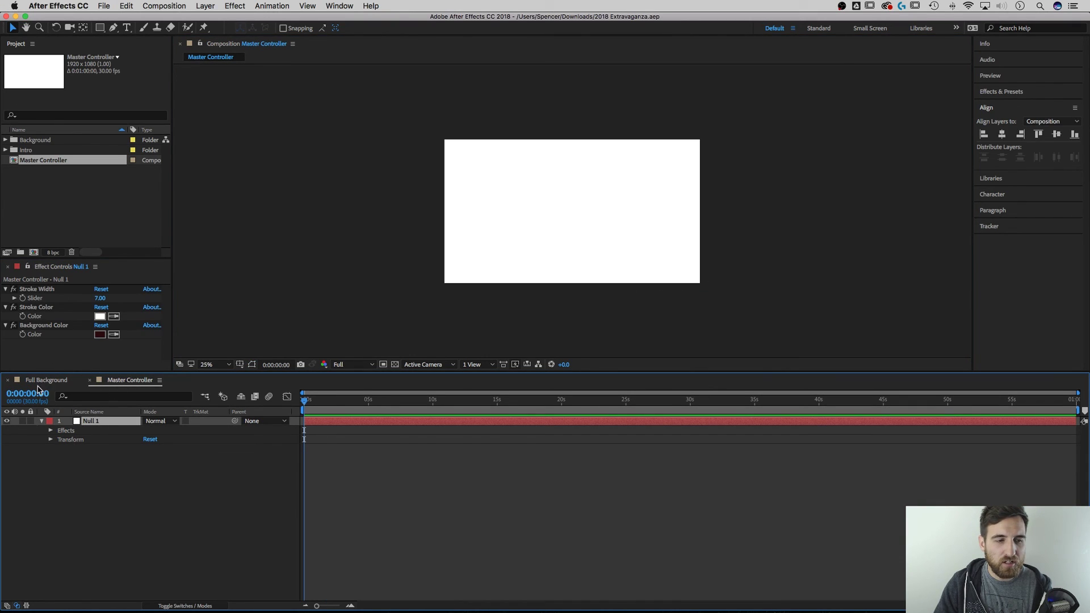
pyautogui.click(33, 271)
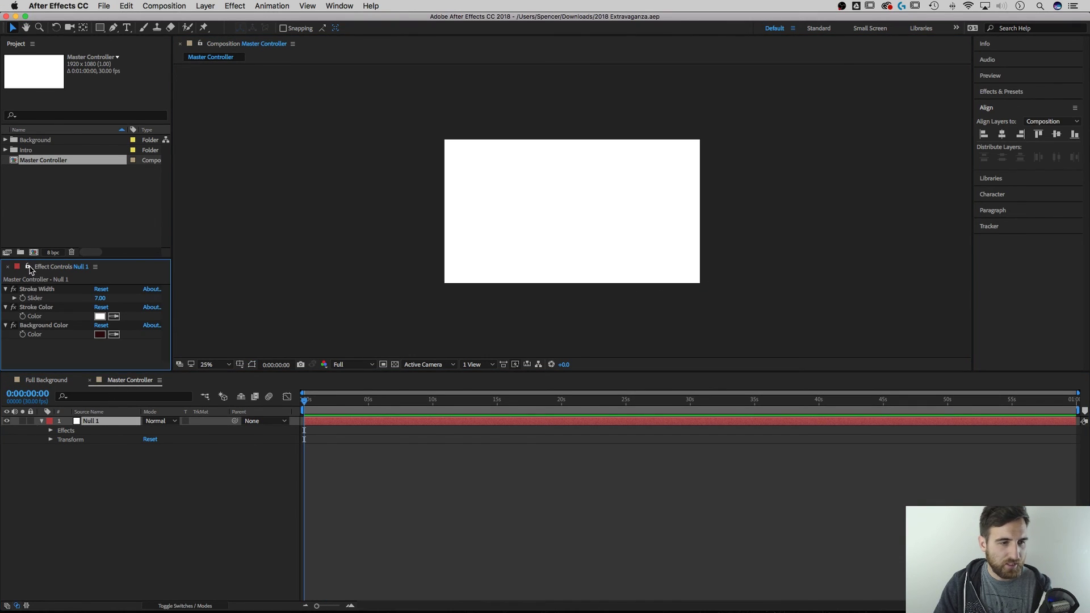
pyautogui.click(45, 380)
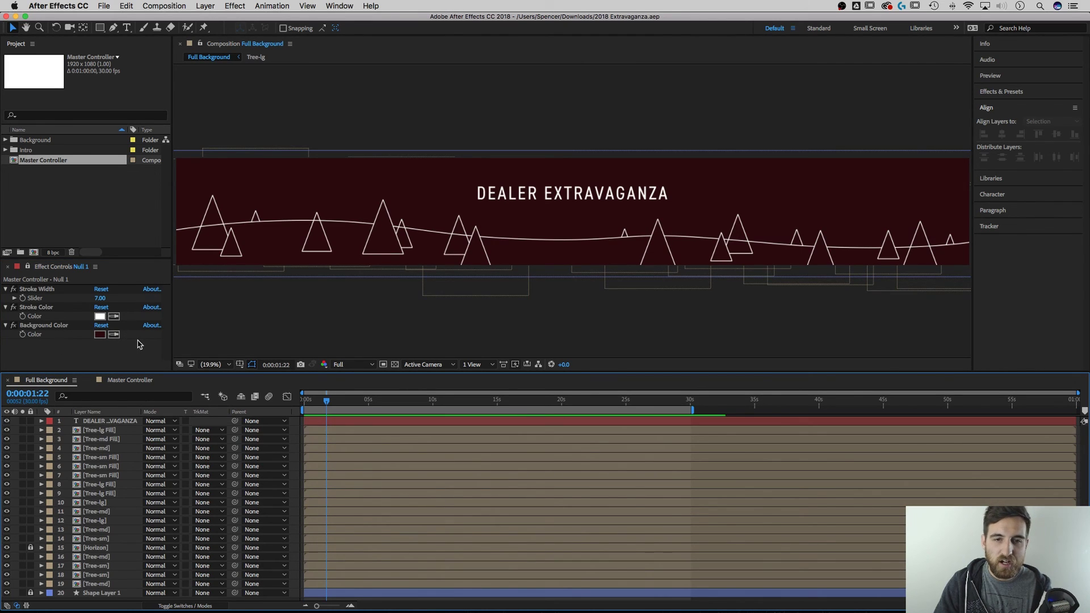
pyautogui.moveTo(105, 299); pyautogui.dragTo(107, 299)
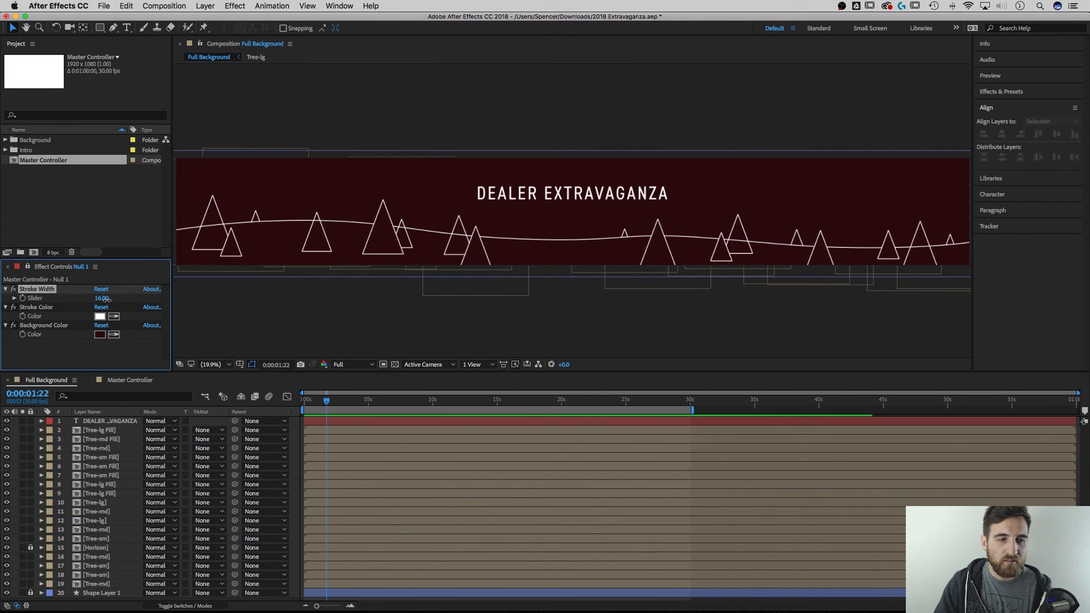
pyautogui.click(302, 325)
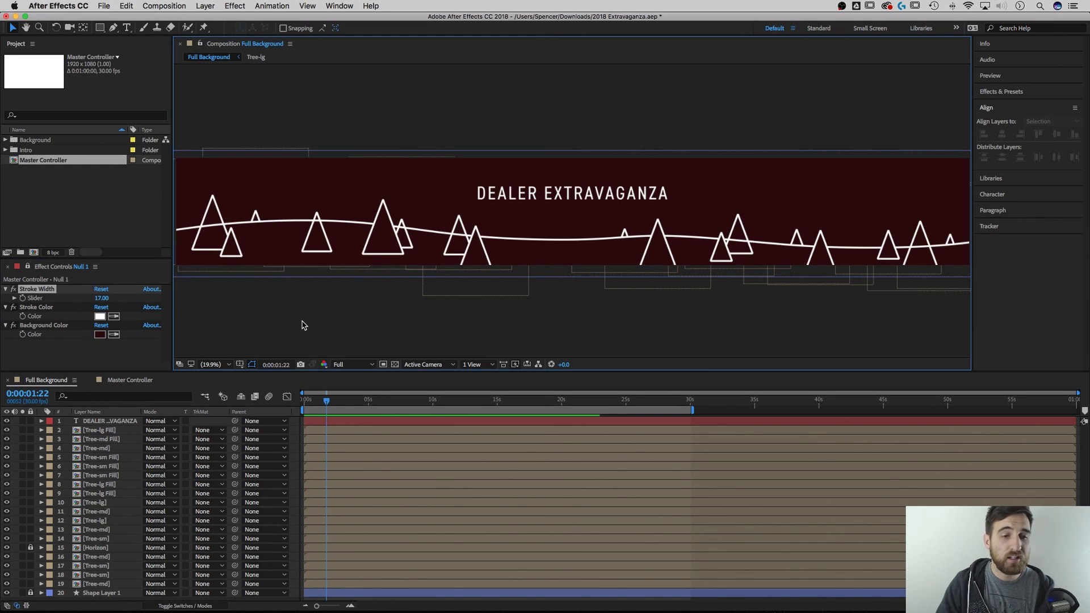